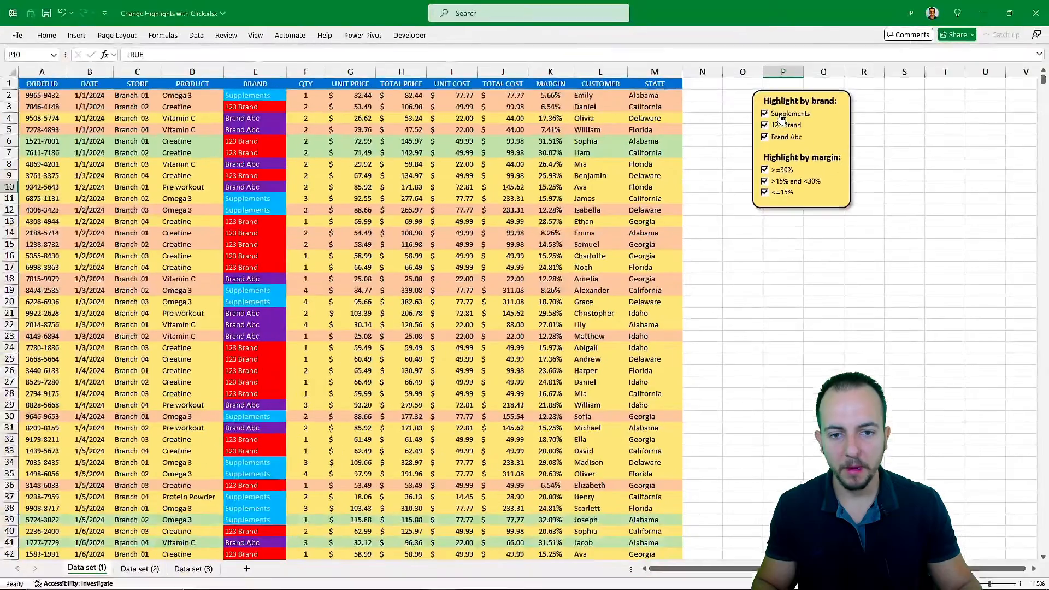
- Turn off the Supplements, 123 Brand and Brand Abc highlights and all three margin highlights
click(501, 146)
click(782, 126)
click(783, 137)
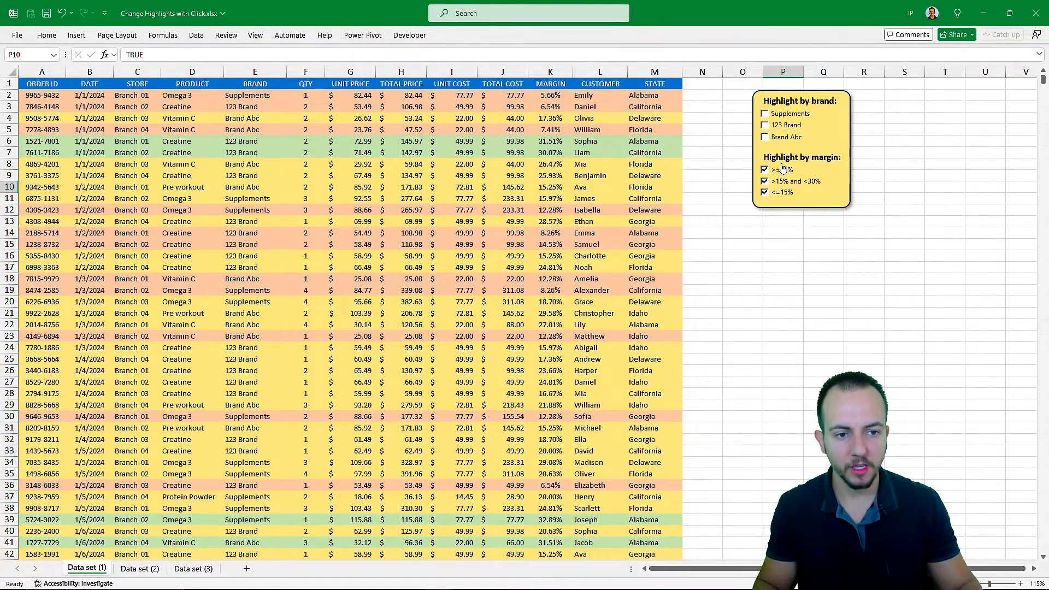
click(783, 170)
click(782, 181)
click(784, 196)
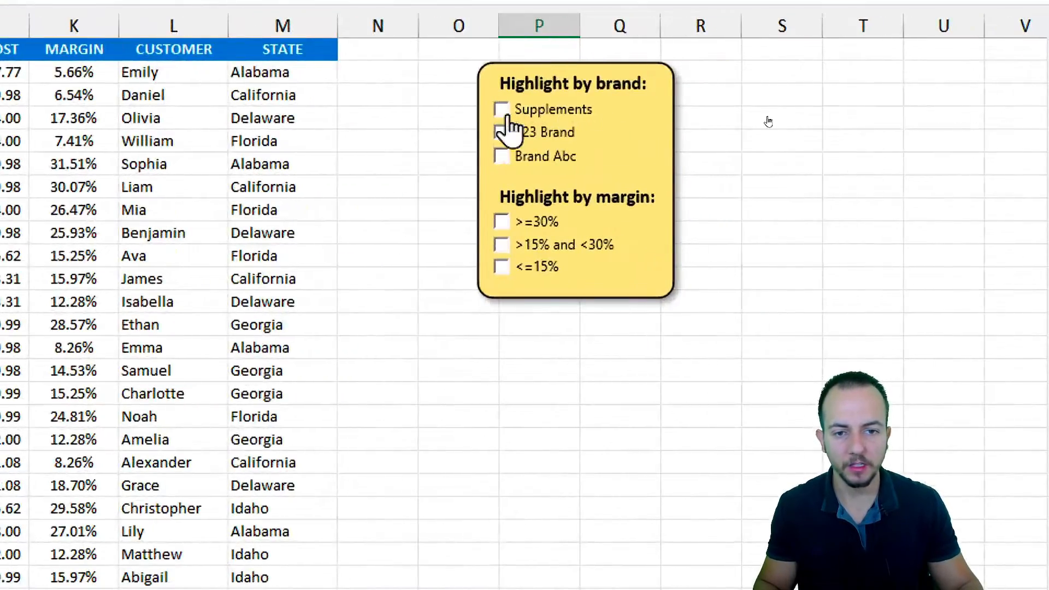
- Turn on all three brand highlights and the >=30%, >15% and <30%, and <=15% margin highlights, and look through the highlighted rows
click(779, 115)
click(789, 125)
click(787, 140)
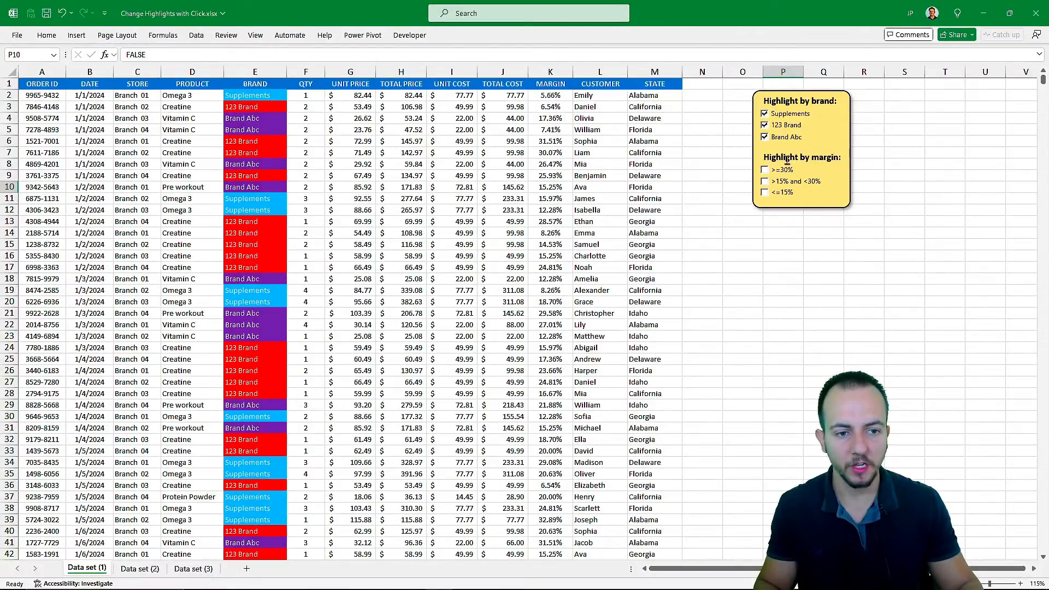
click(784, 173)
click(785, 182)
click(785, 194)
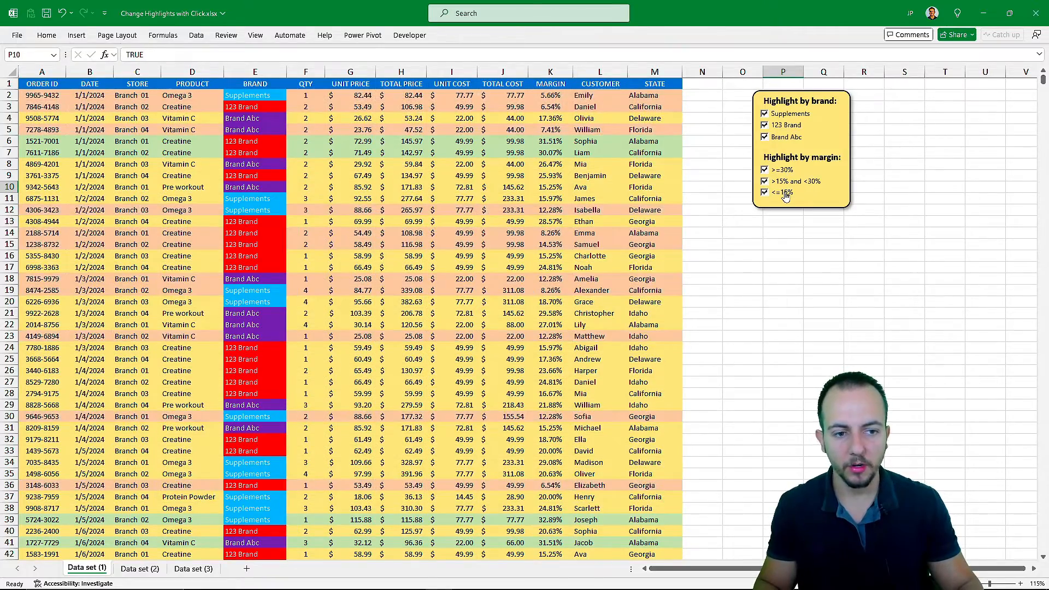
scroll(429, 168, down, 7)
scroll(463, 199, up, 7)
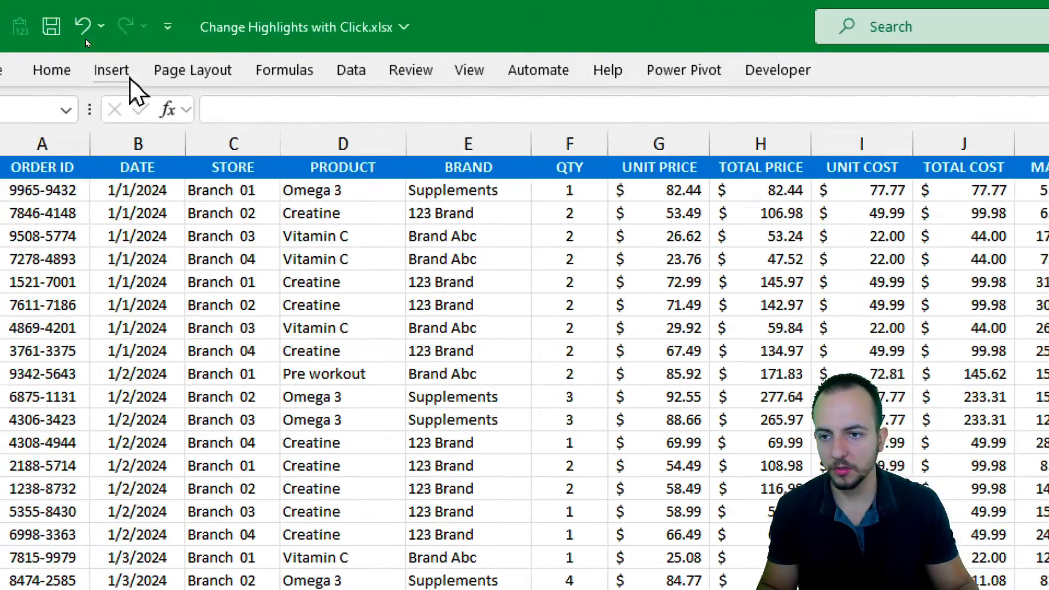
- Draw a rounded rectangle over columns P and Q from row 2 to row 11, and widen it slightly into column R
click(109, 74)
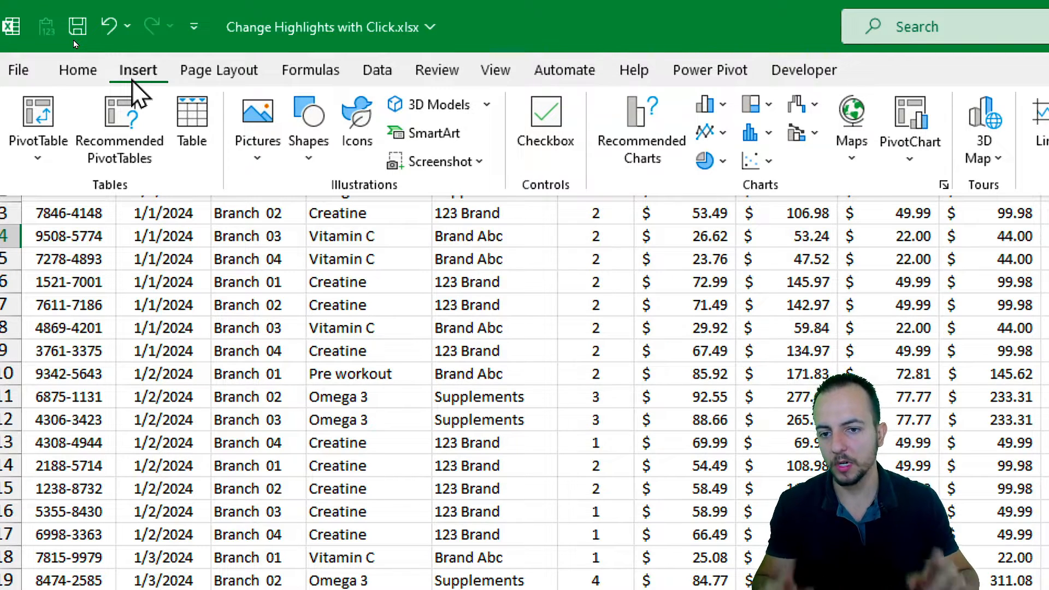
click(320, 154)
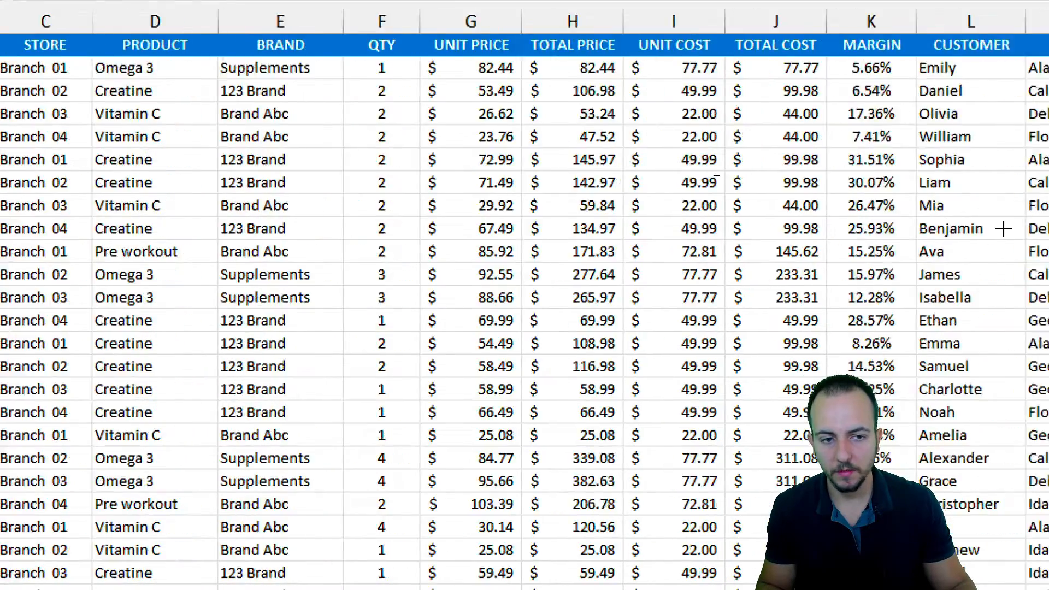
scroll(1002, 227, right, 4)
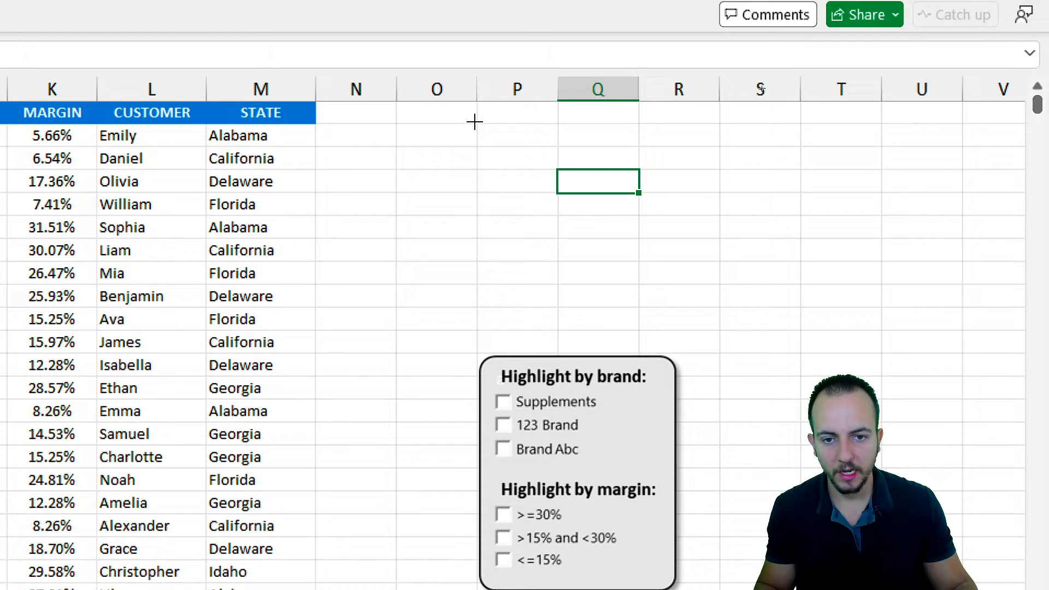
mouse_move(475, 122)
mouse_down()
mouse_move(649, 330)
mouse_move(687, 342)
mouse_move(630, 352)
mouse_move(637, 344)
mouse_up()
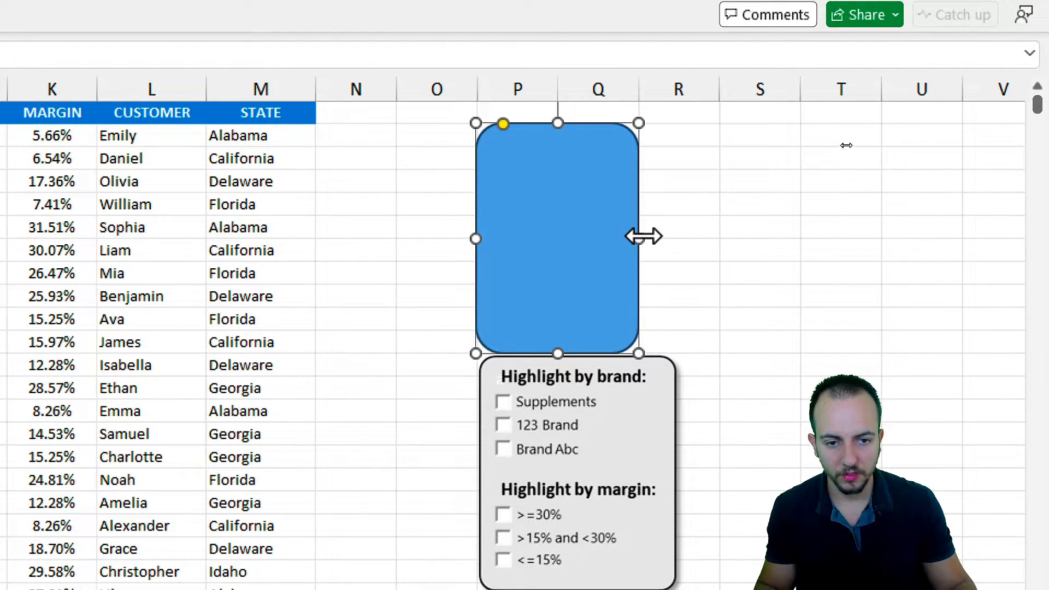
drag(639, 237, 665, 249)
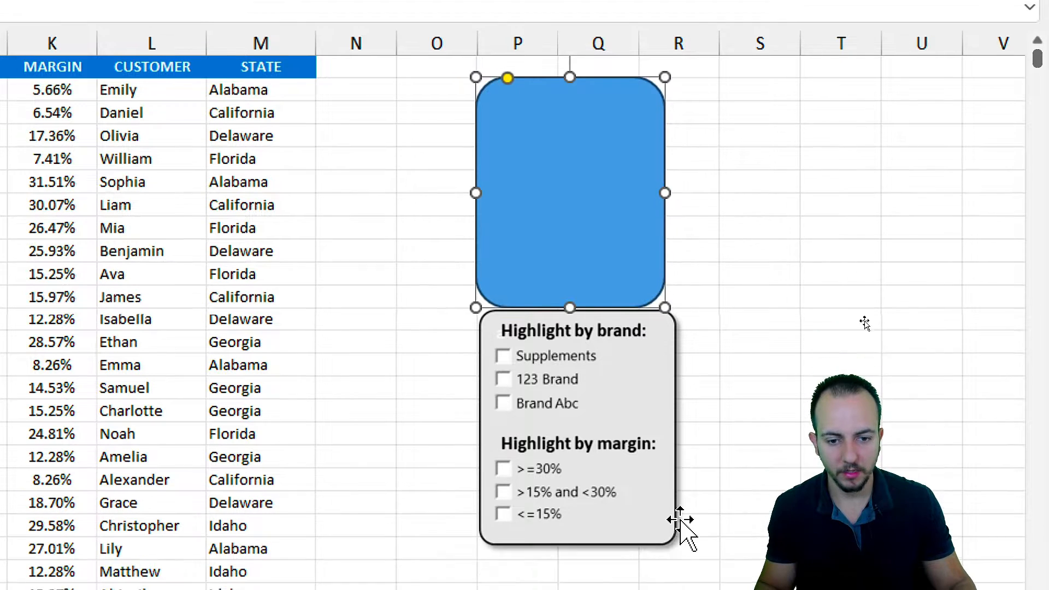
- Move the grey reference panel down away from the blue rectangle, and reduce the blue rectangle's corner rounding
drag(683, 574, 662, 589)
click(759, 360)
click(519, 154)
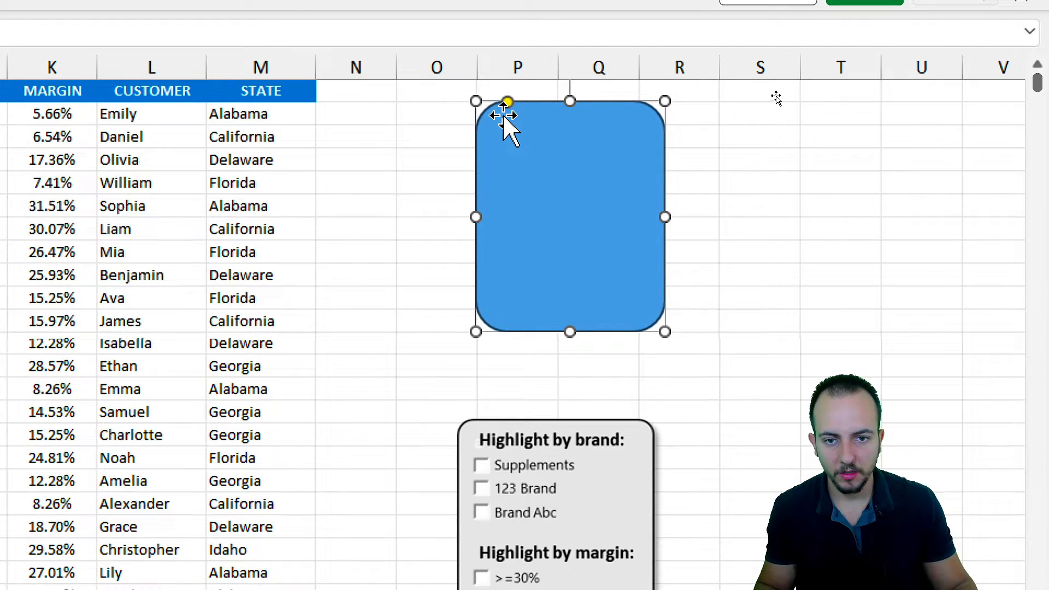
drag(507, 104, 489, 128)
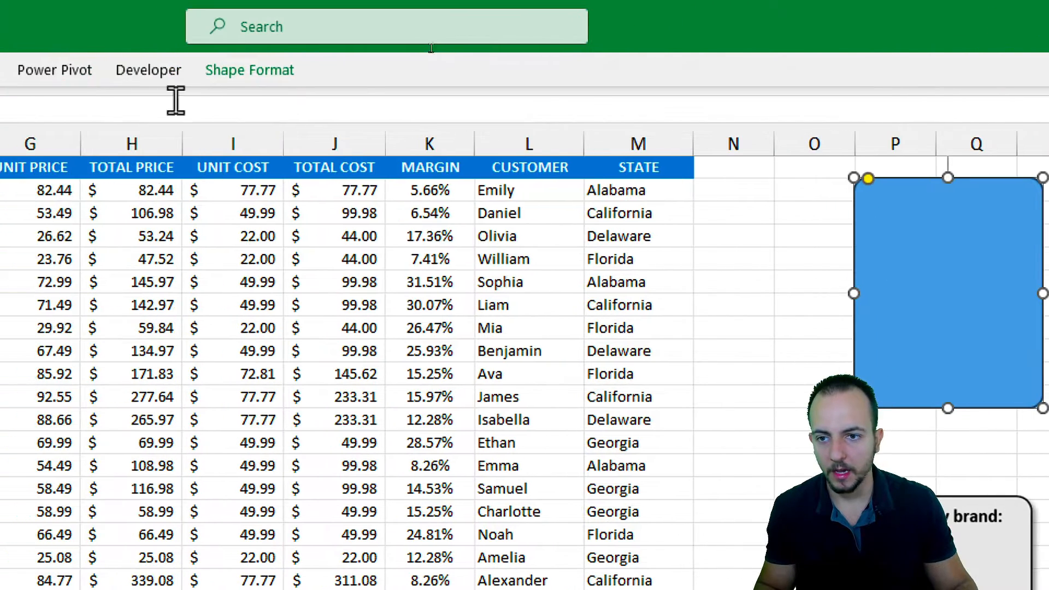
- Fill the rounded rectangle with light gold and give it a black outline
click(239, 73)
click(176, 105)
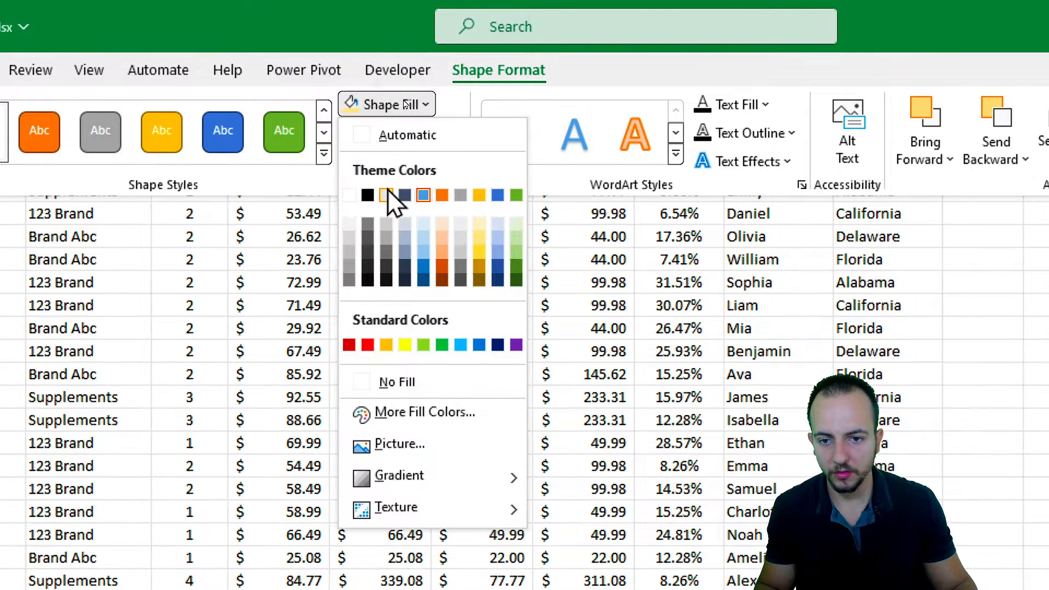
click(484, 241)
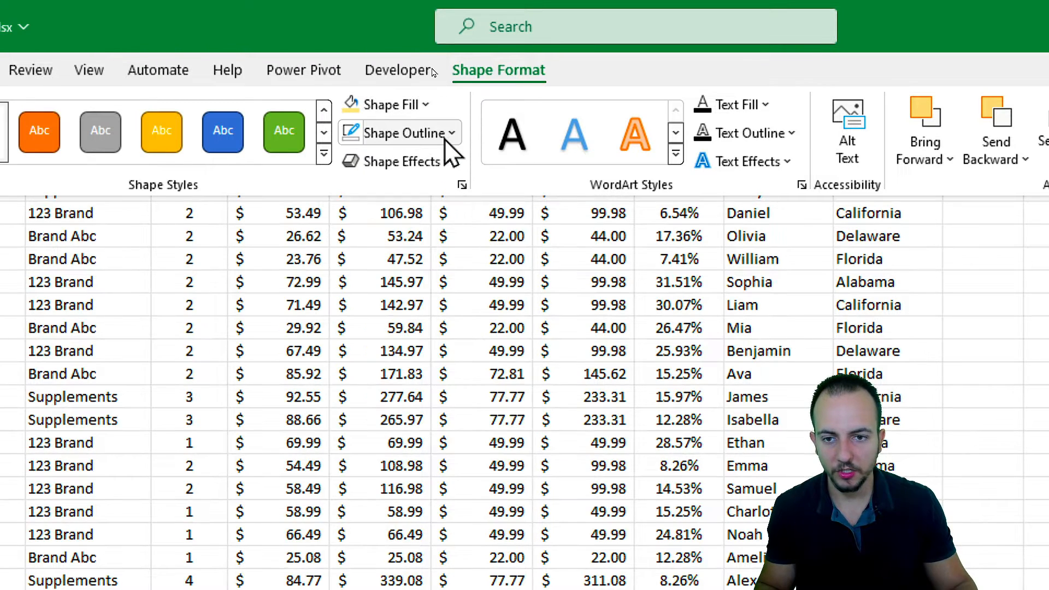
click(444, 133)
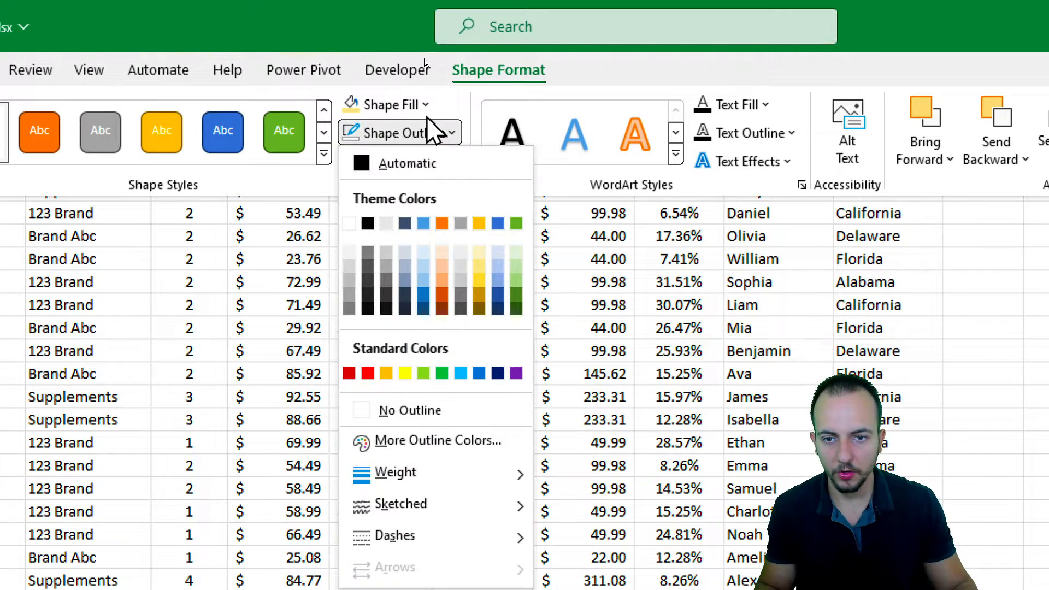
click(369, 224)
- Add a shadow along the lower and right edges of the rounded rectangle
click(416, 159)
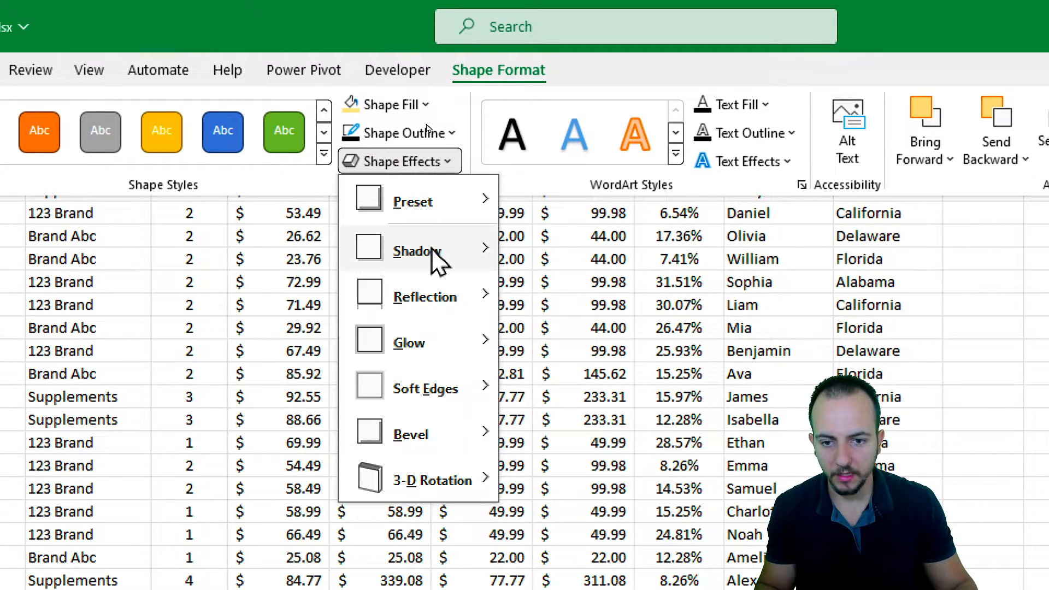
mouse_move(437, 254)
click(549, 392)
click(918, 399)
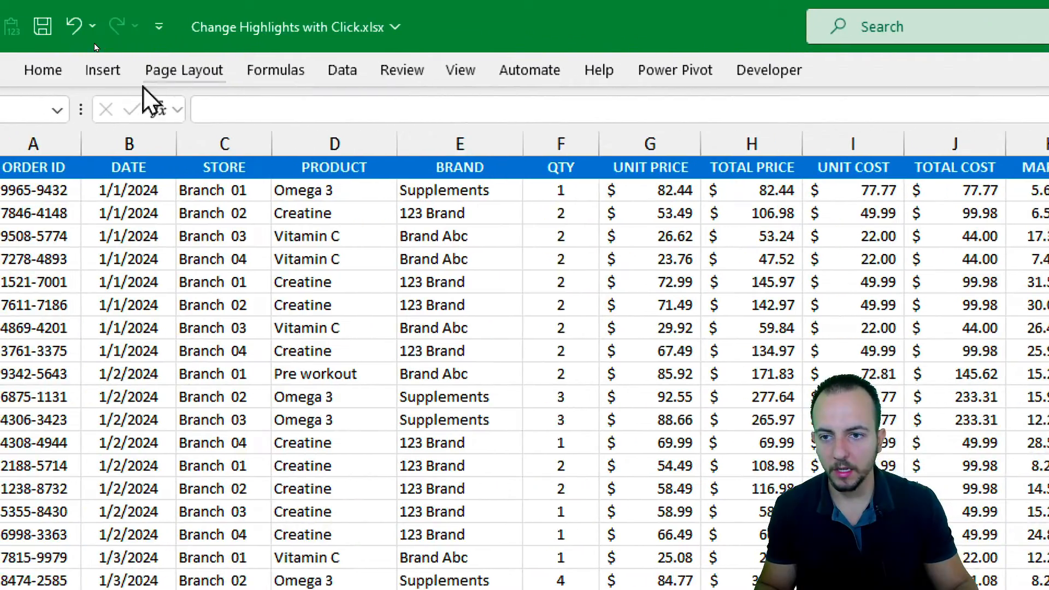
- Draw a plain rectangle across the upper edge of the yellow panel and enter the text "Highlight by brand:" in it
click(103, 70)
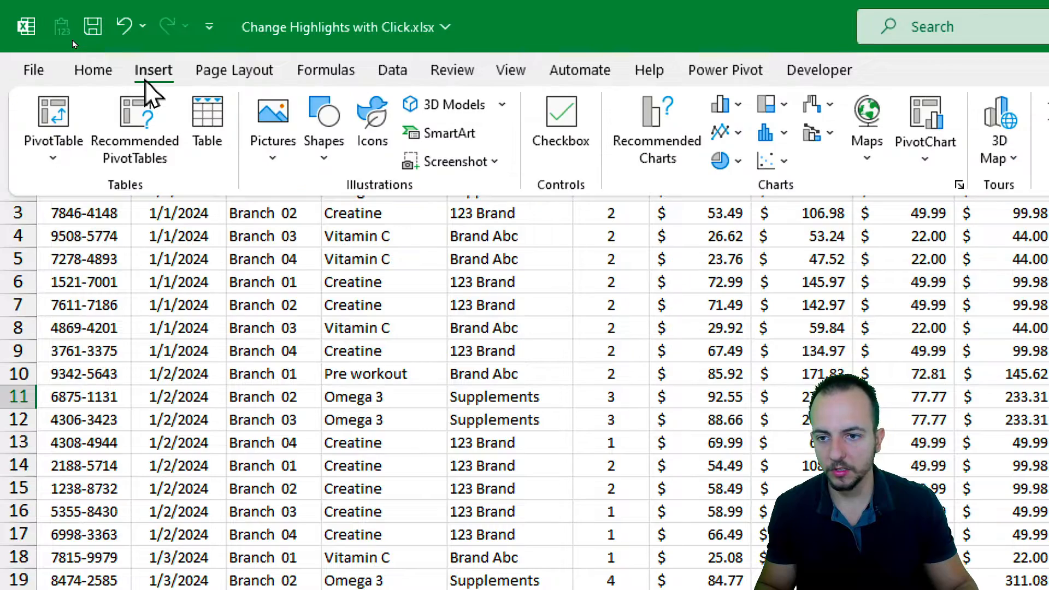
click(323, 134)
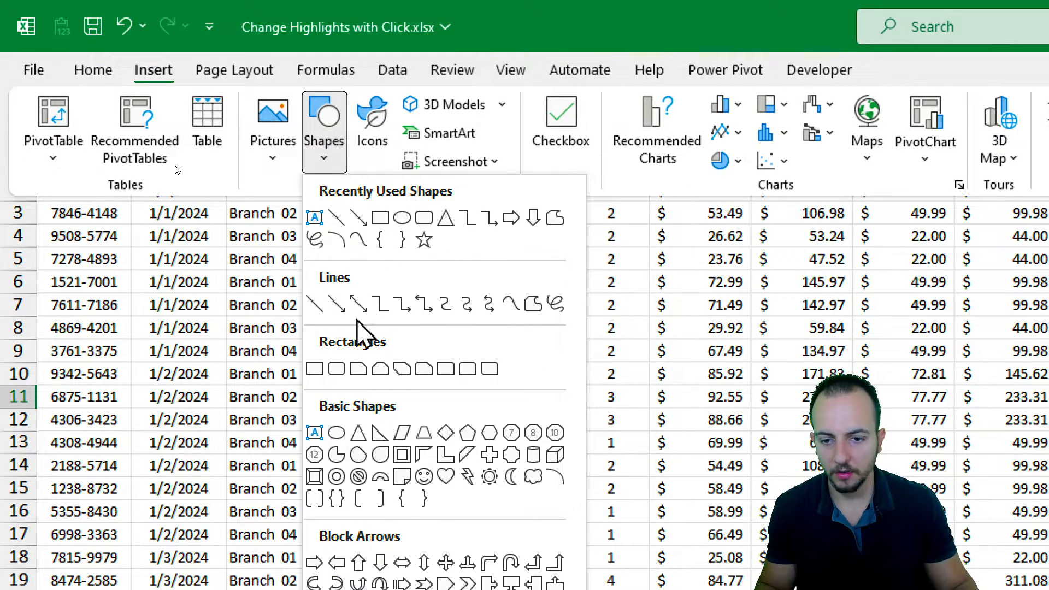
click(315, 371)
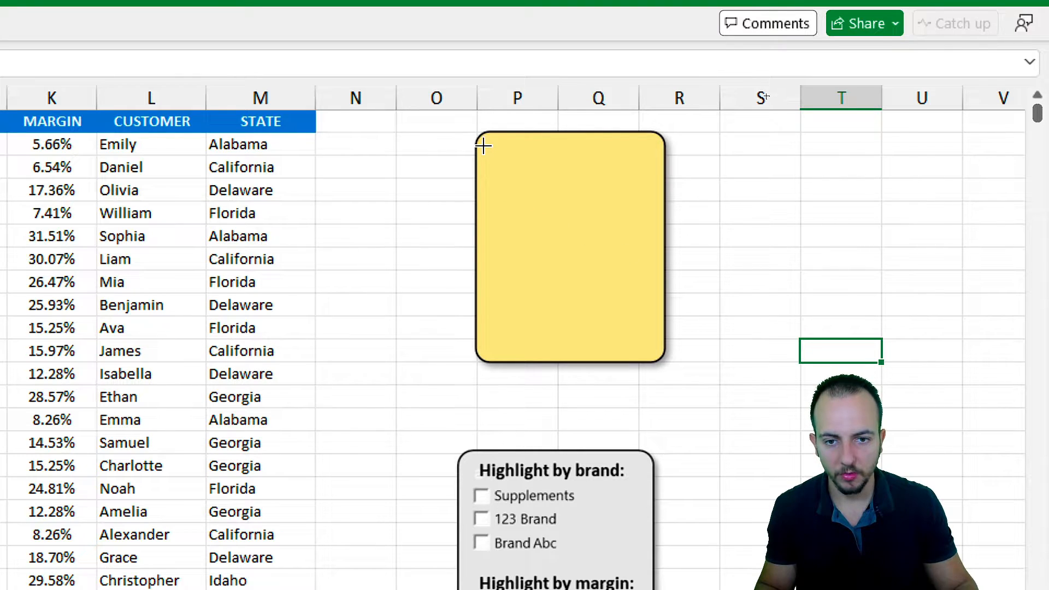
drag(481, 140, 667, 173)
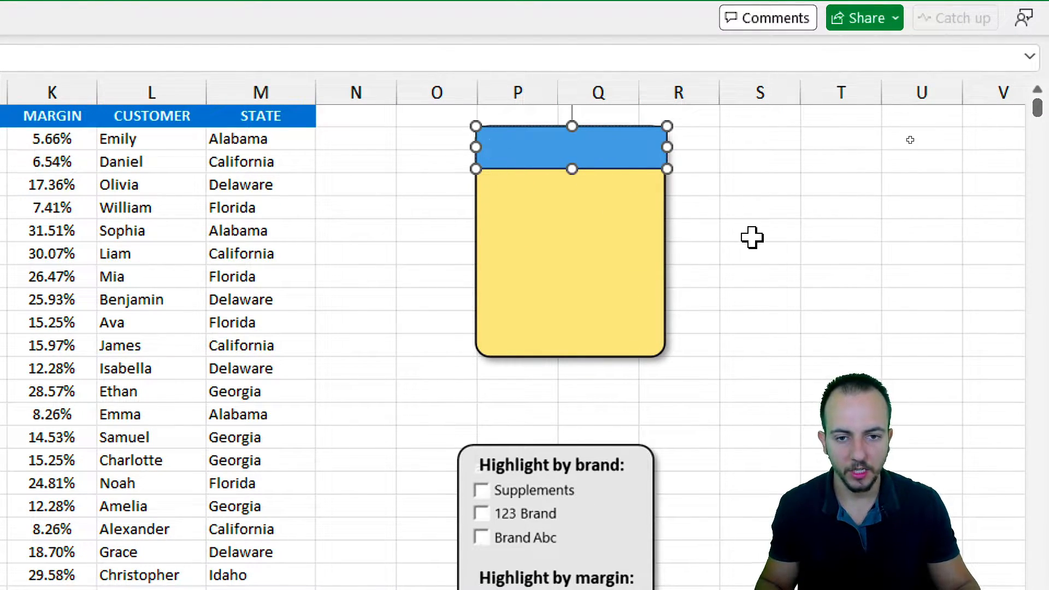
key(ctrl+z)
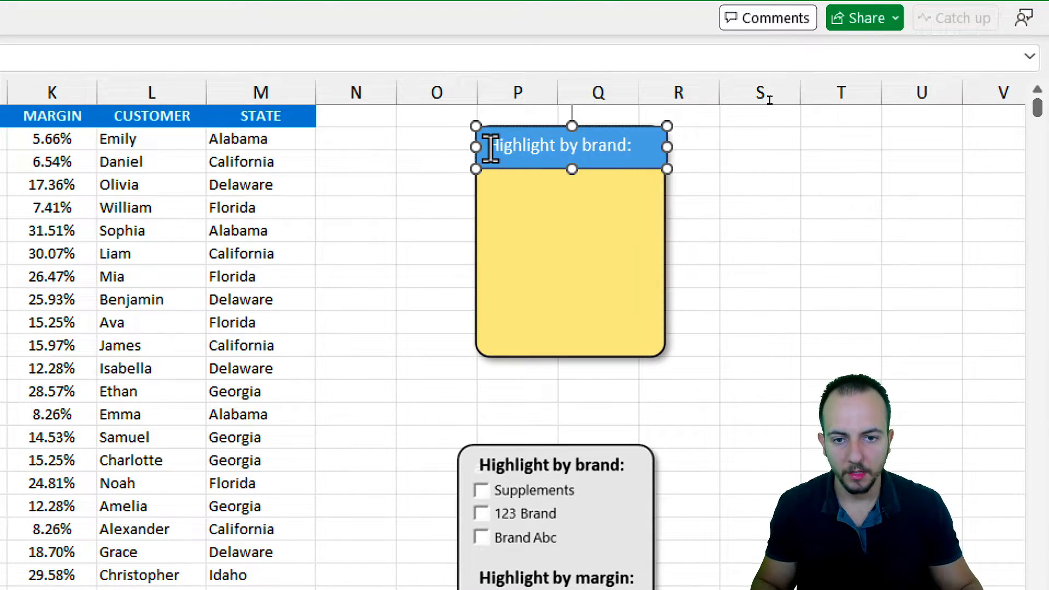
- Align the "Highlight by brand:" text vertically to the middle of its box and colour it black
drag(488, 147, 696, 147)
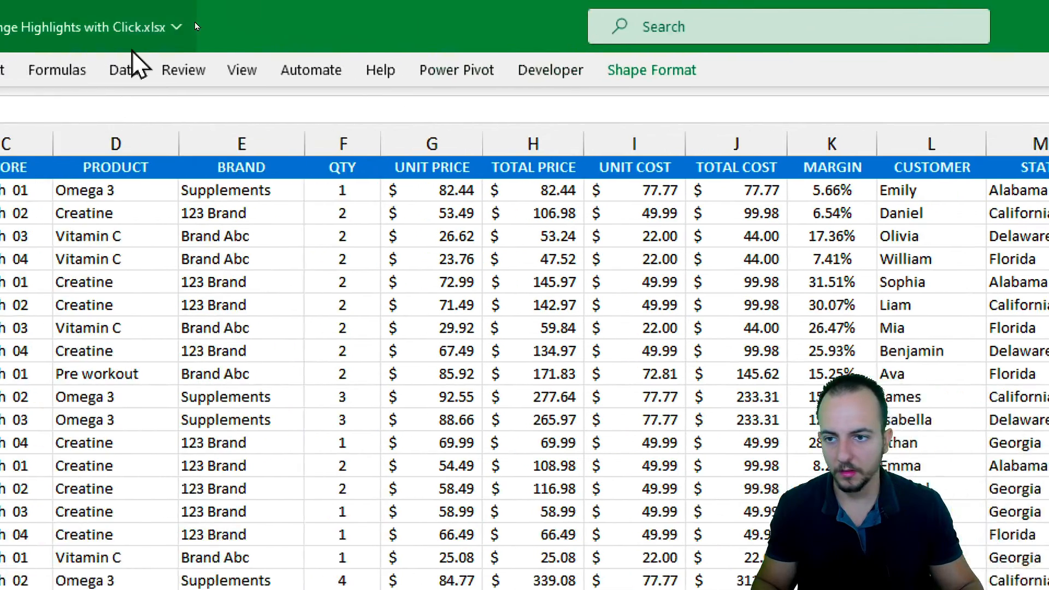
click(94, 70)
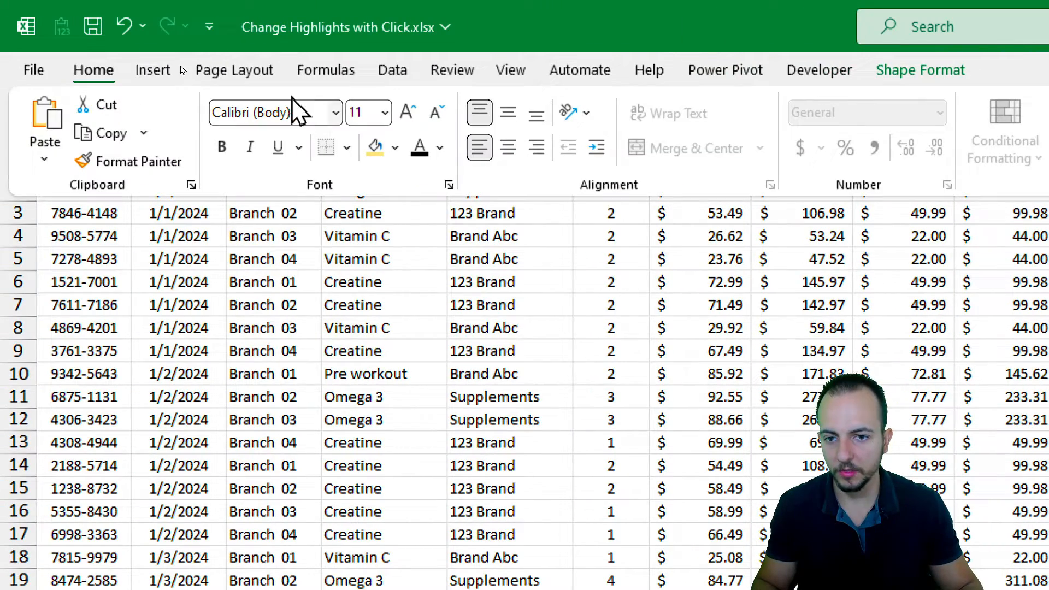
click(508, 112)
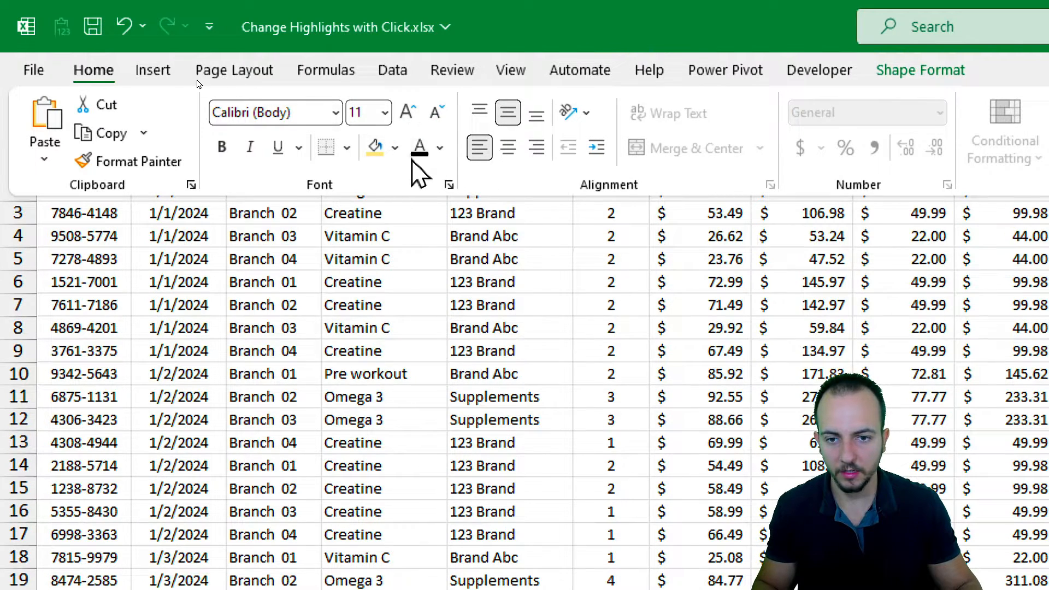
click(440, 148)
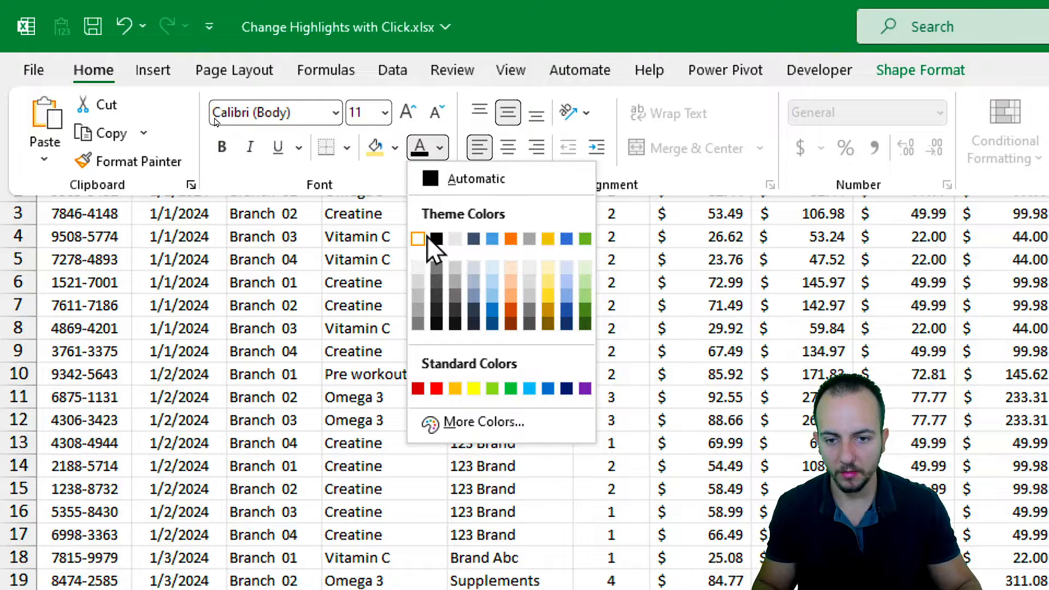
click(429, 240)
- Remove the fill and outline of the "Highlight by brand:" box and make its text bold
click(394, 148)
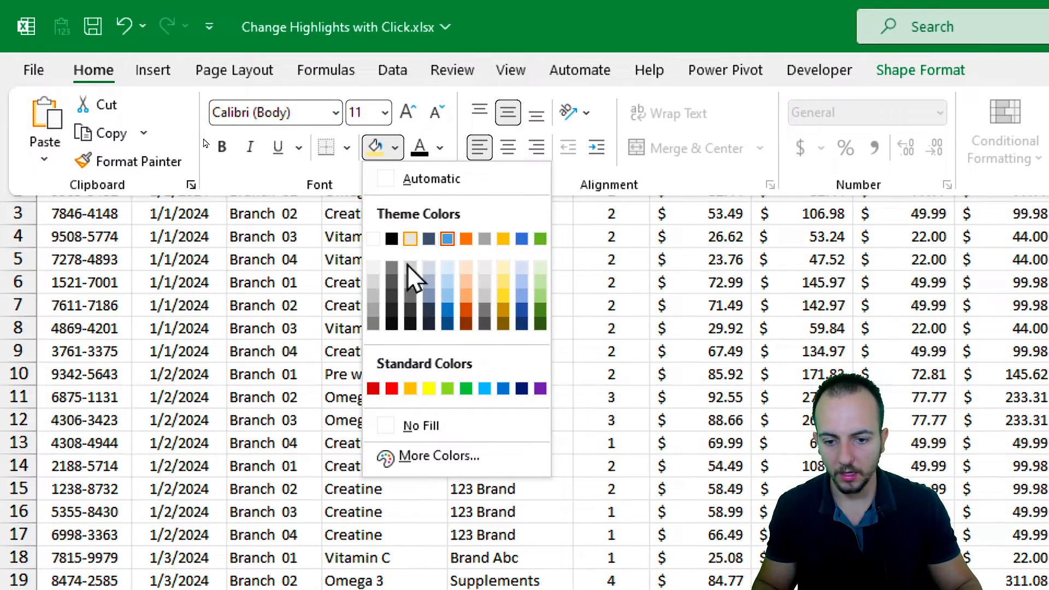
click(403, 437)
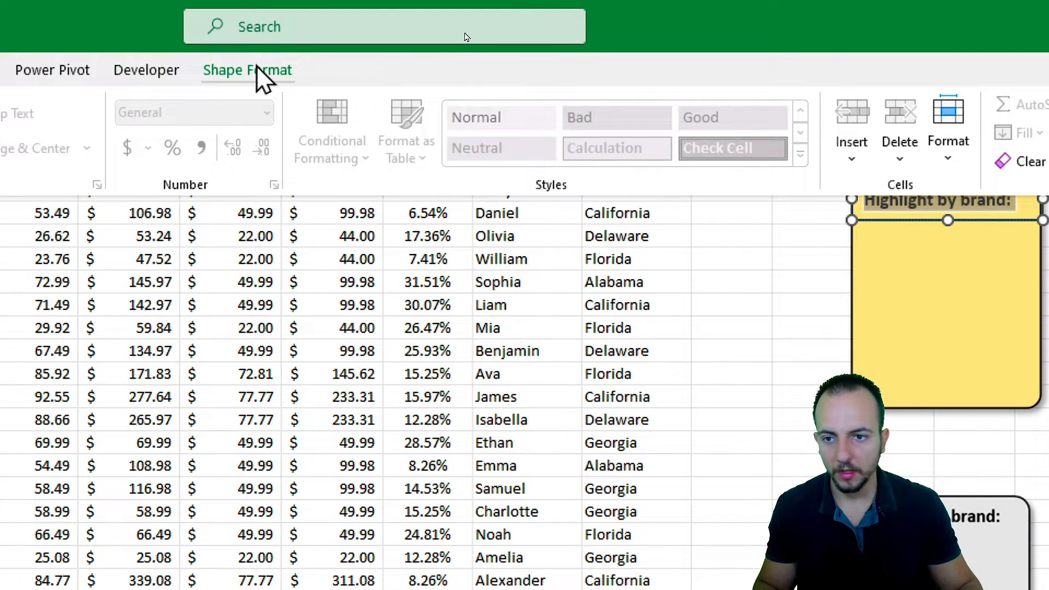
click(257, 71)
click(169, 134)
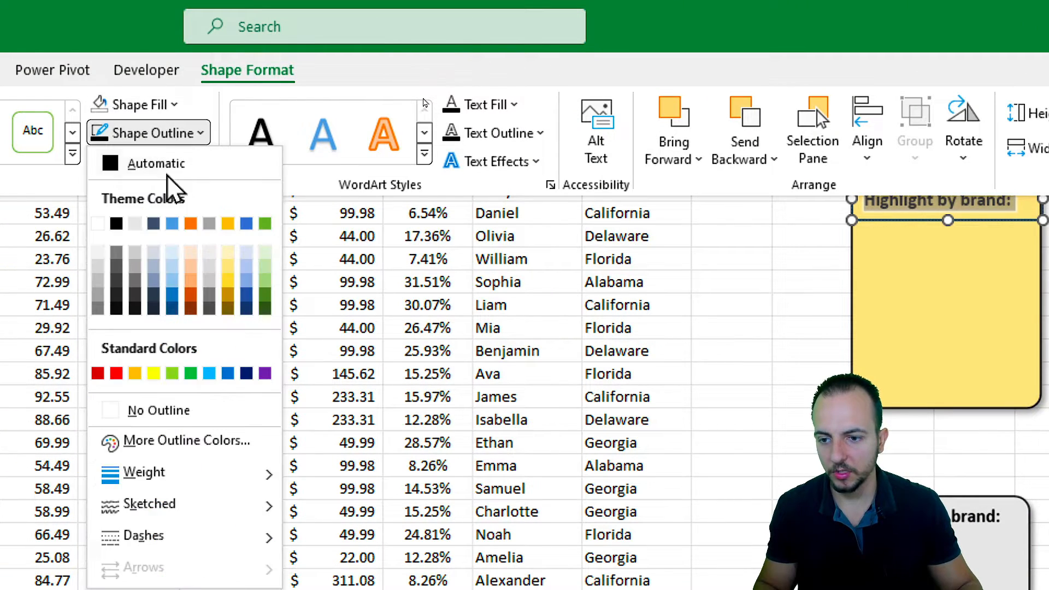
click(152, 411)
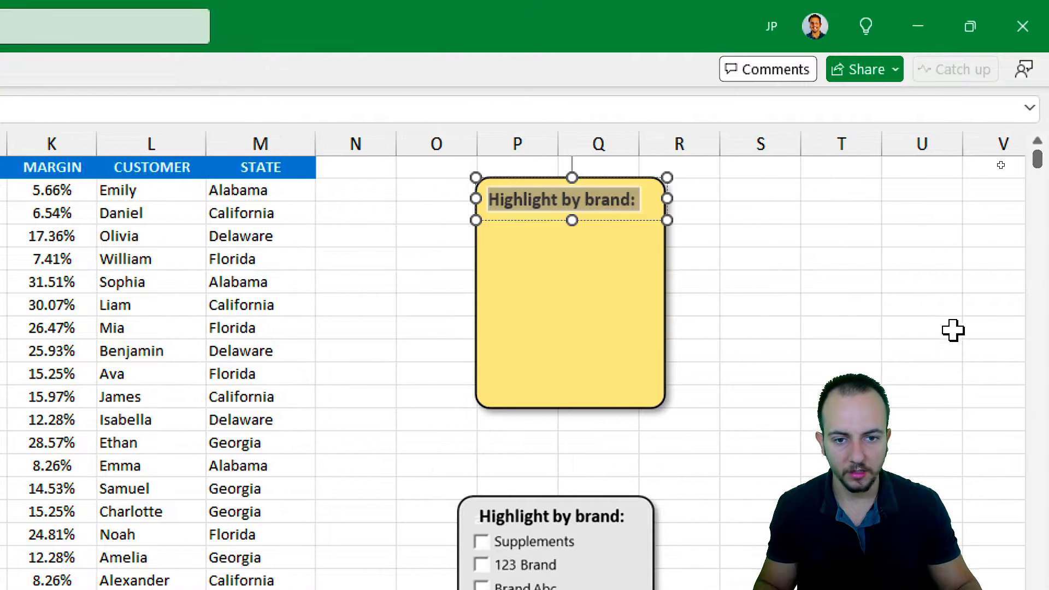
click(953, 330)
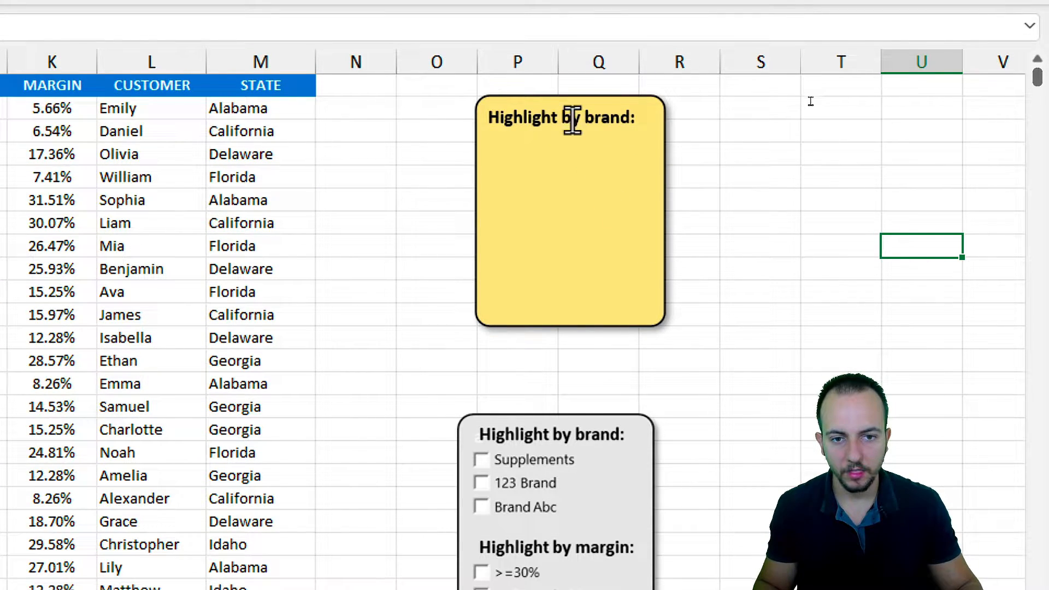
- Duplicate the "Highlight by brand:" text box and place the copy in the lower half of the yellow panel
click(546, 116)
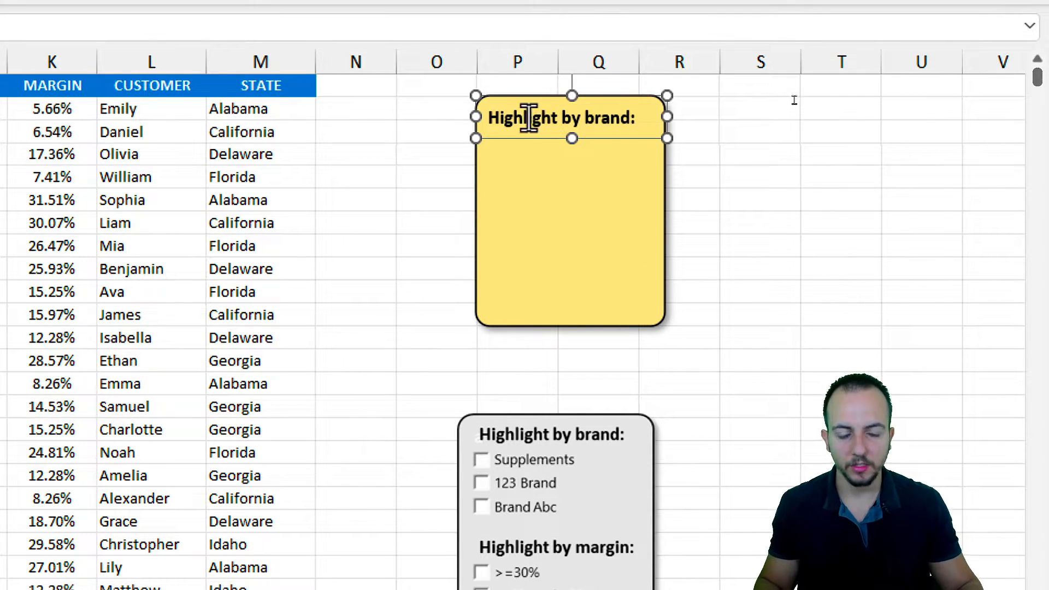
key(ctrl+c)
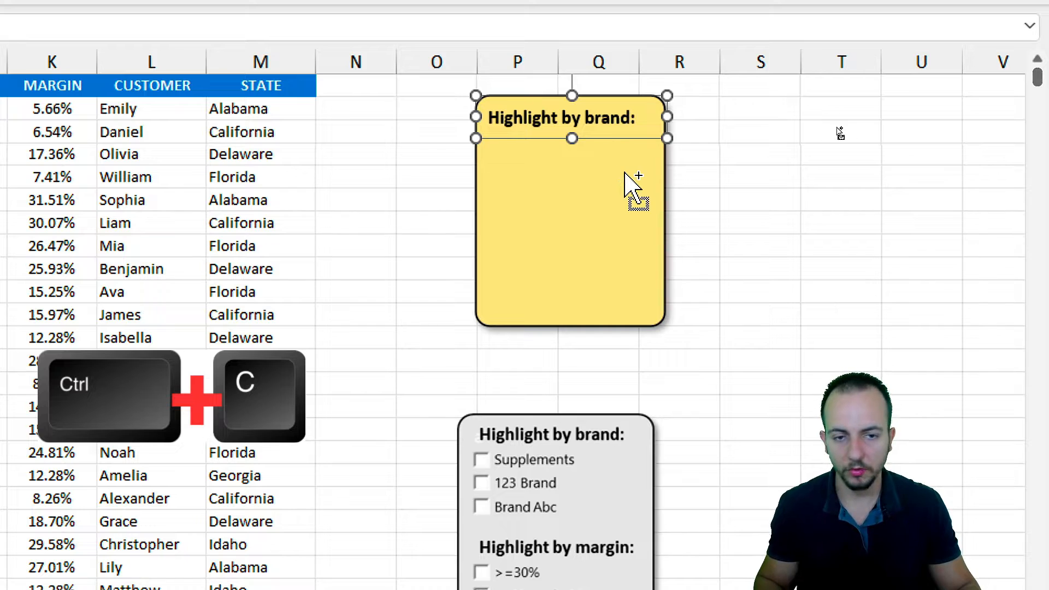
key(ctrl+v)
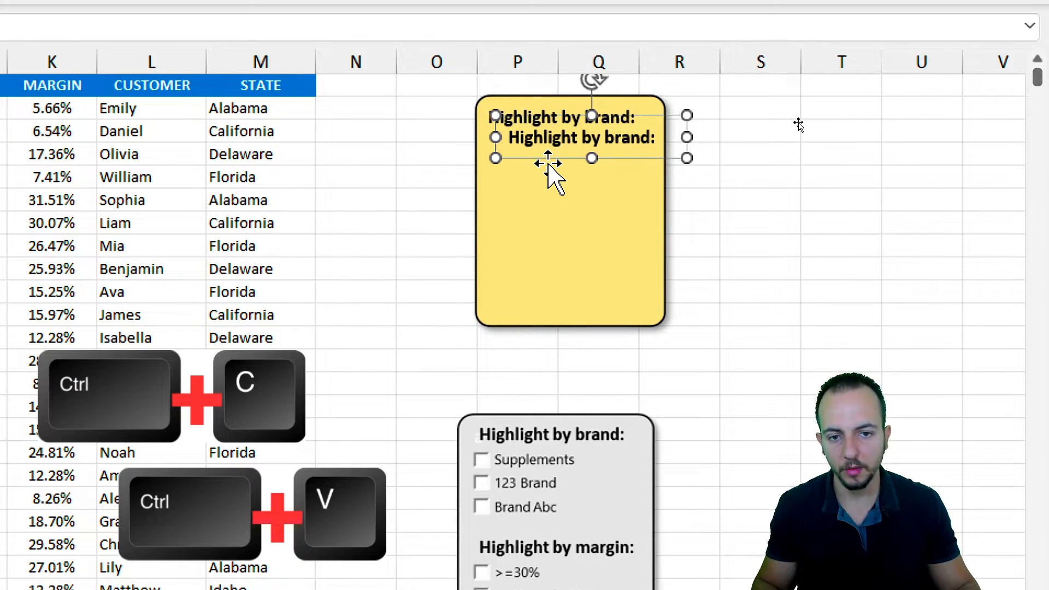
drag(525, 171, 499, 253)
- Change the copied heading's text to "Highlight by margin:"
click(601, 231)
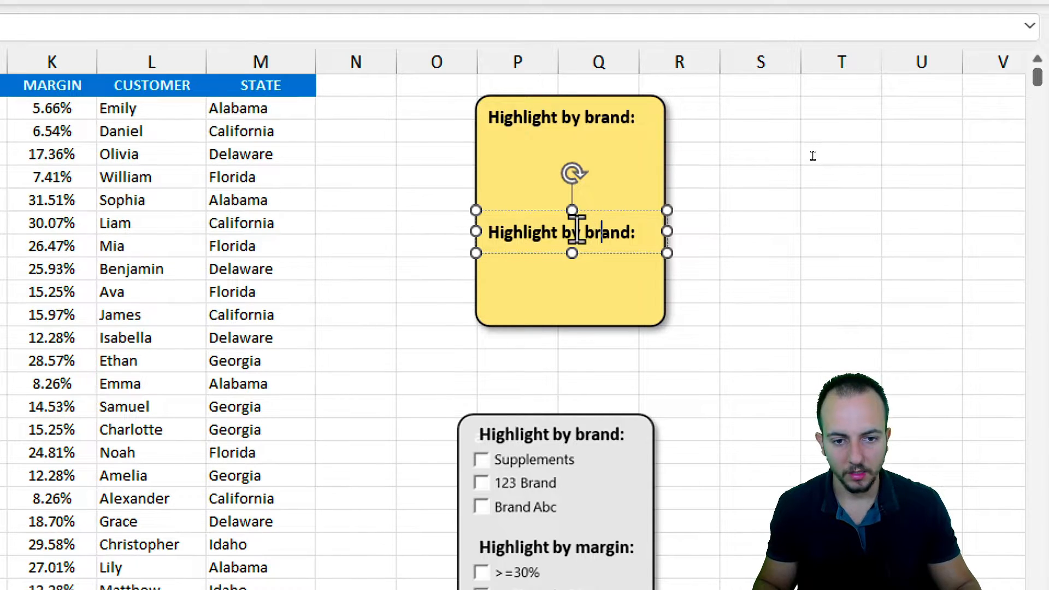
double_click(607, 232)
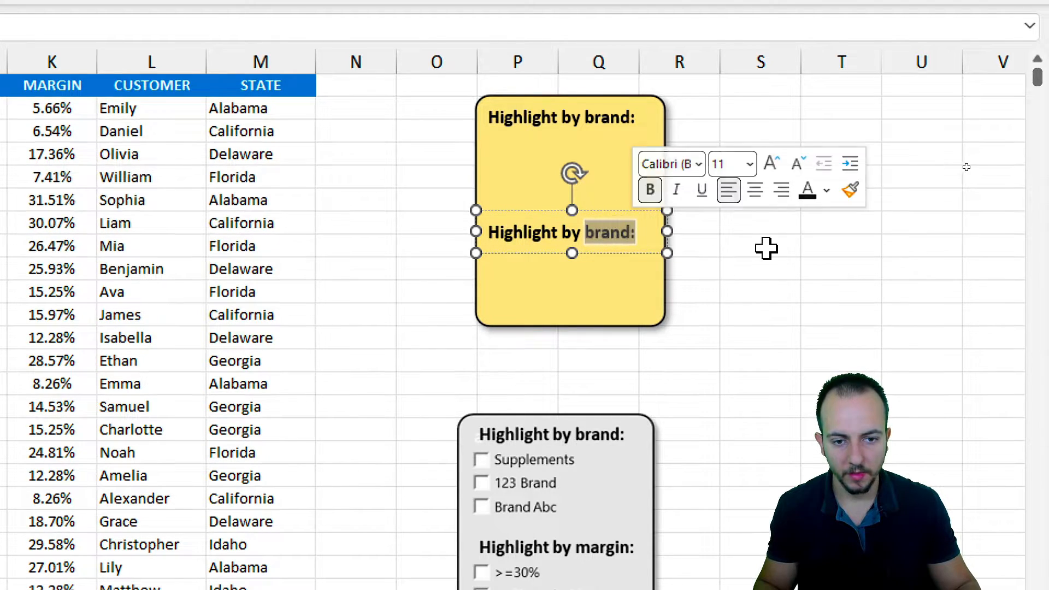
text(margin)
key(Escape)
key(Escape)
- Move the "Highlight by margin:" heading slightly up in the yellow panel
click(579, 262)
click(593, 228)
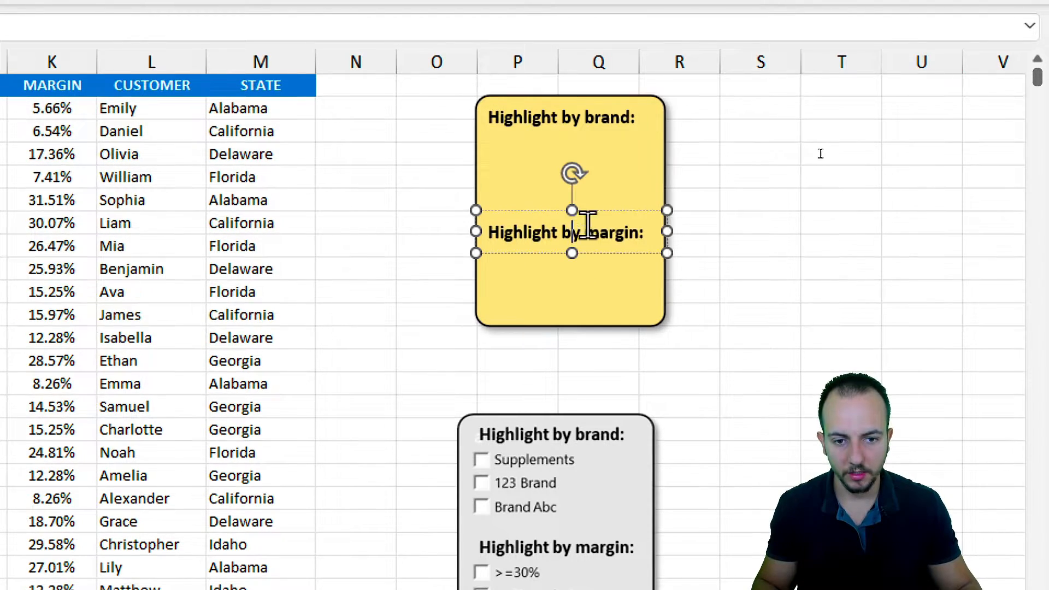
drag(605, 212, 612, 201)
key(Escape)
scroll(805, 253, down, 2)
scroll(749, 332, up, 1)
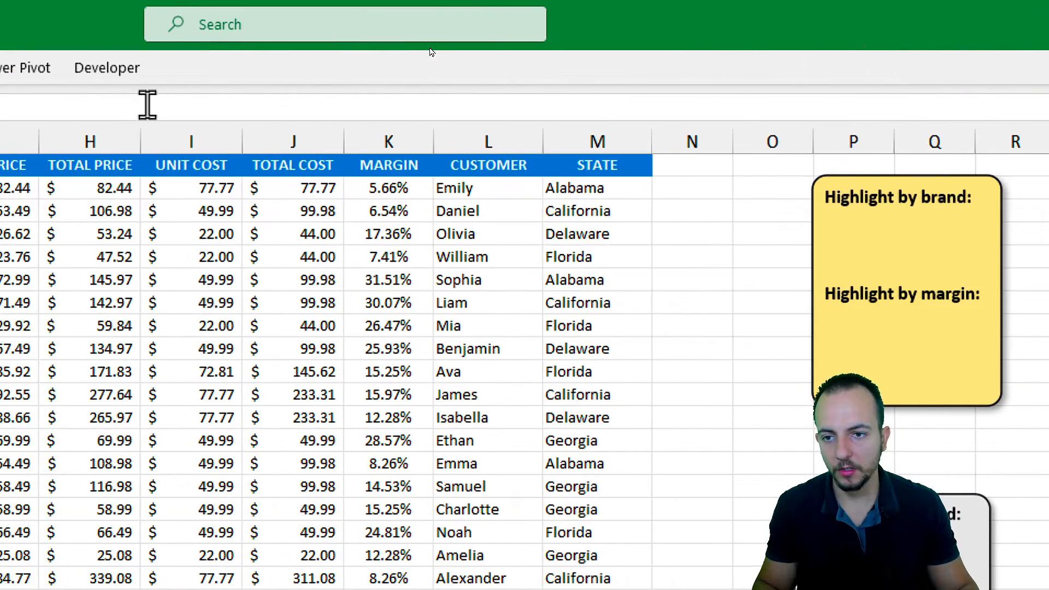
- Open the ribbon customization options, list the commands from All Tabs, select Developer and accept the dialog
click(127, 69)
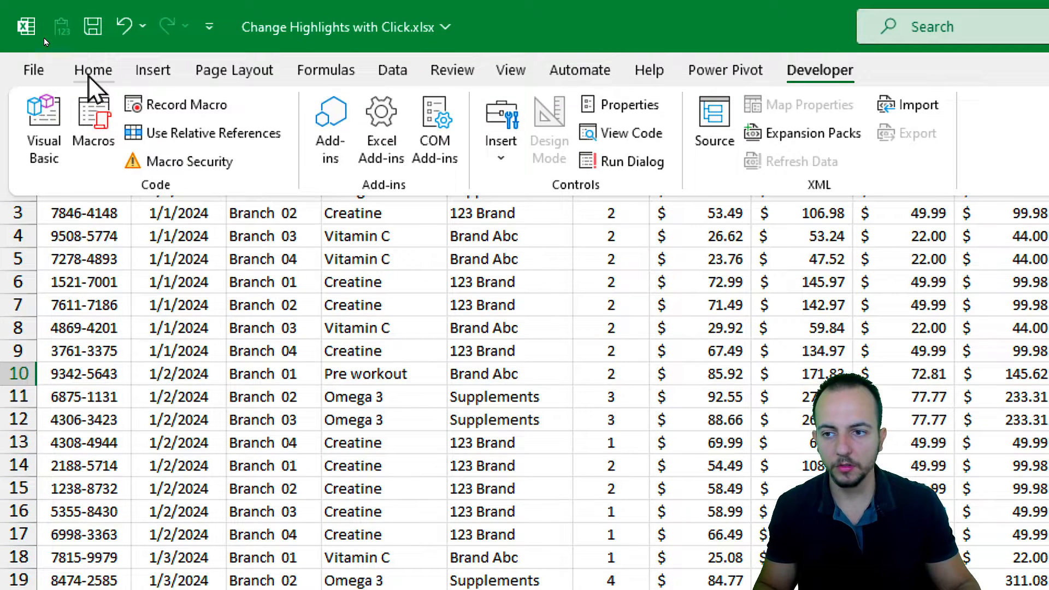
click(91, 71)
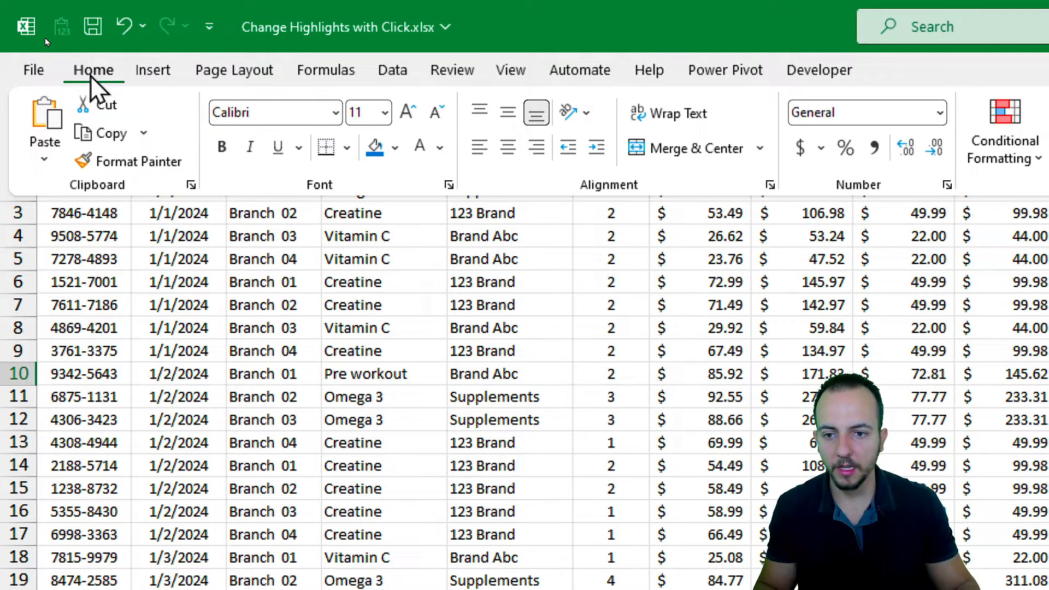
right_click(413, 191)
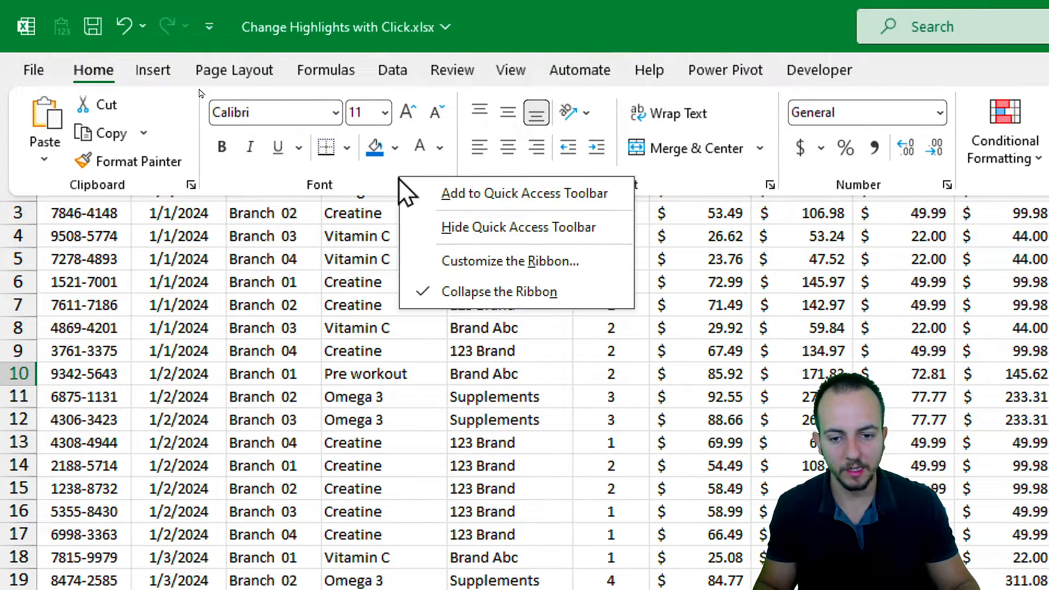
click(504, 262)
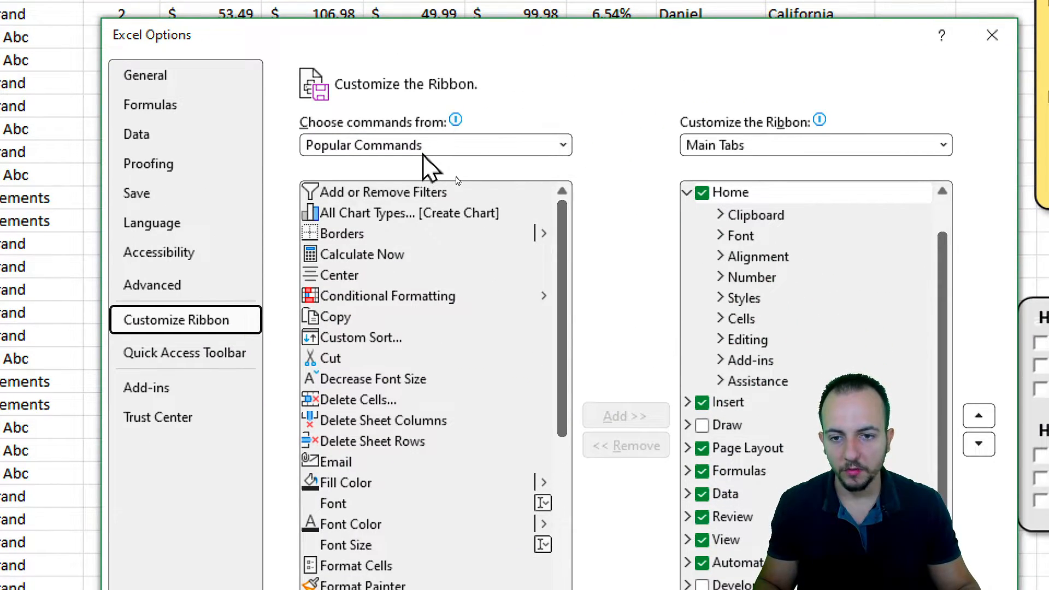
click(918, 345)
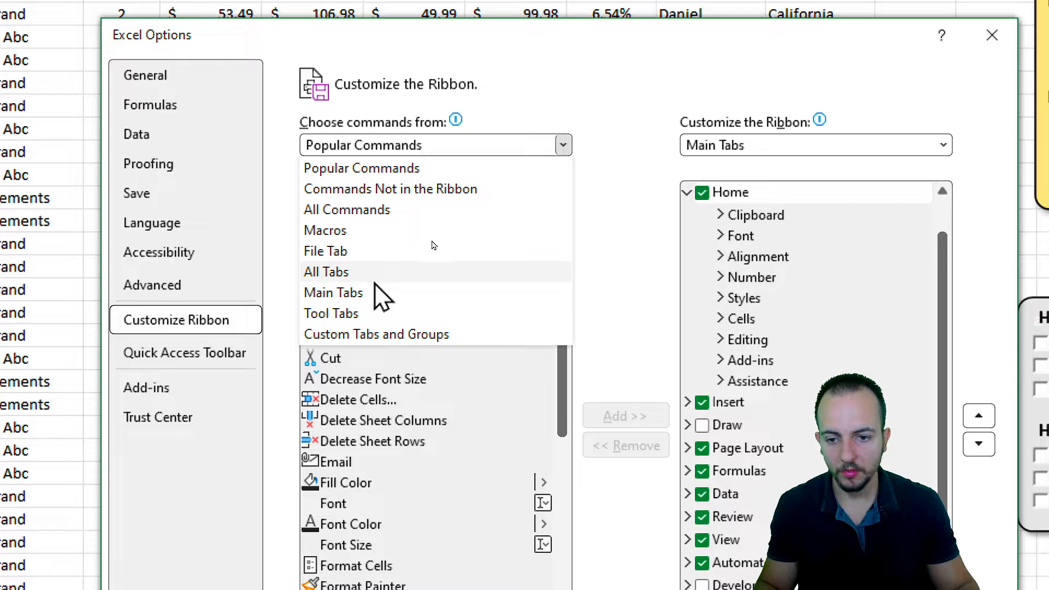
click(339, 272)
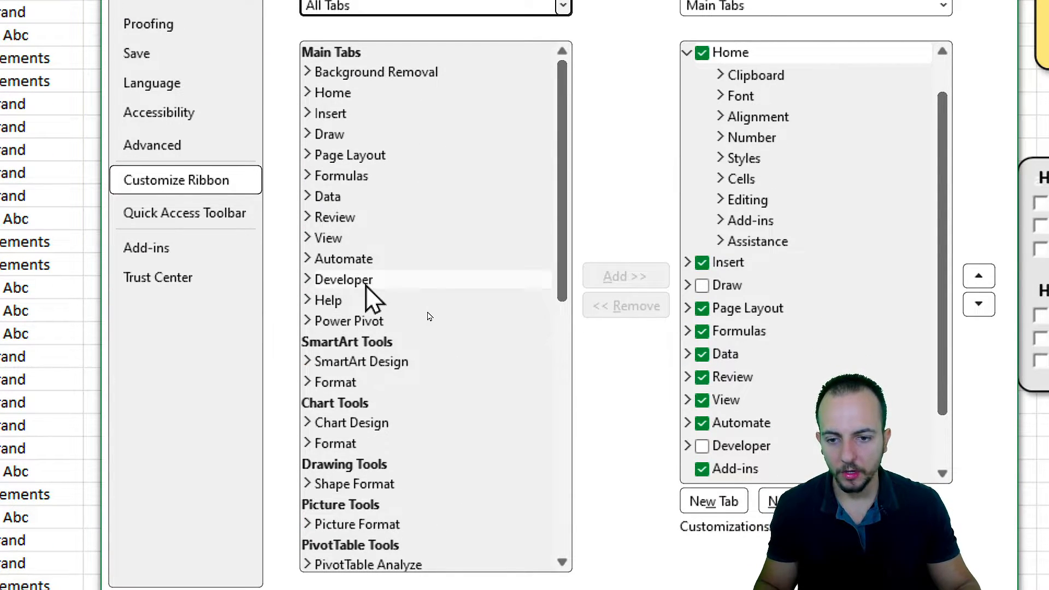
click(368, 282)
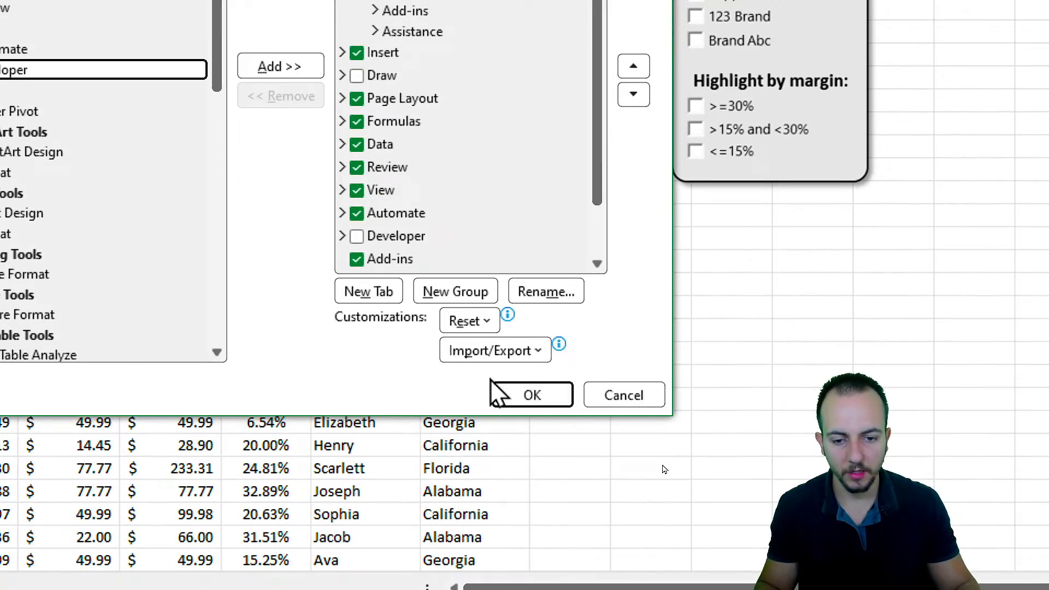
click(533, 394)
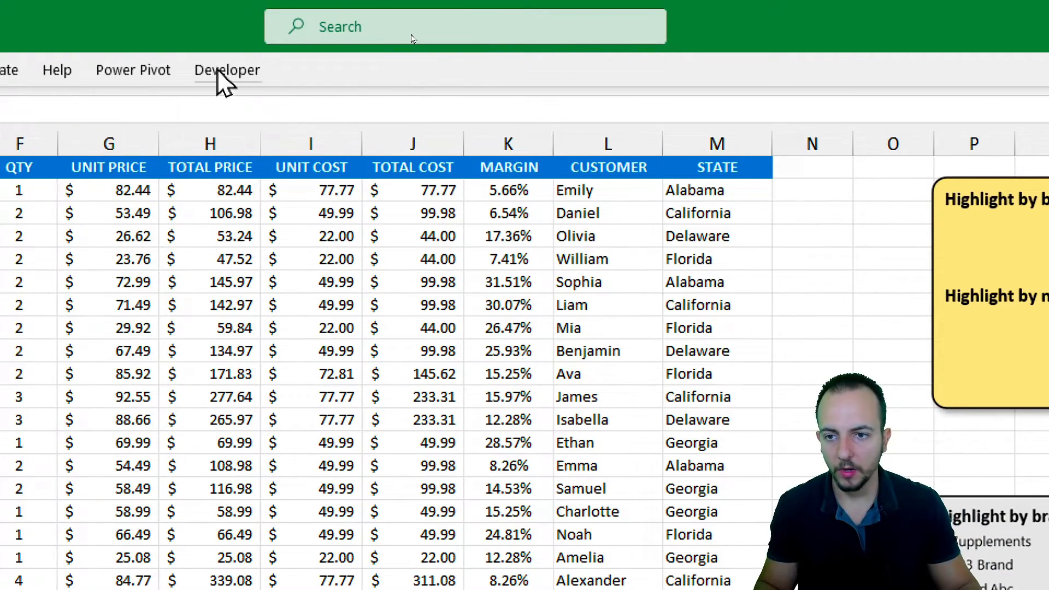
- Insert a check box form control in the yellow panel directly below the "Highlight by brand:" heading
click(232, 71)
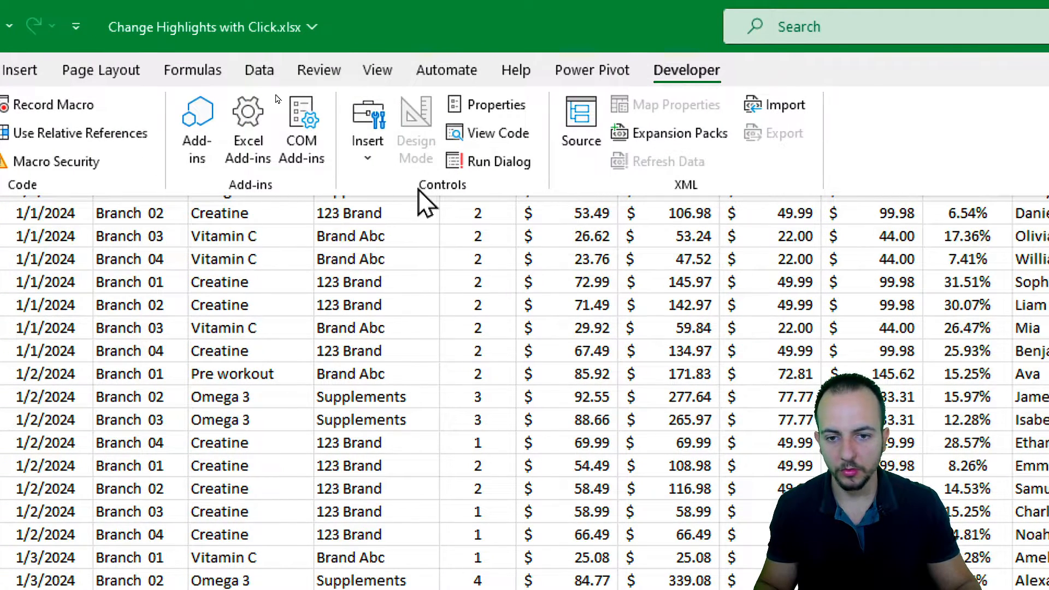
click(379, 164)
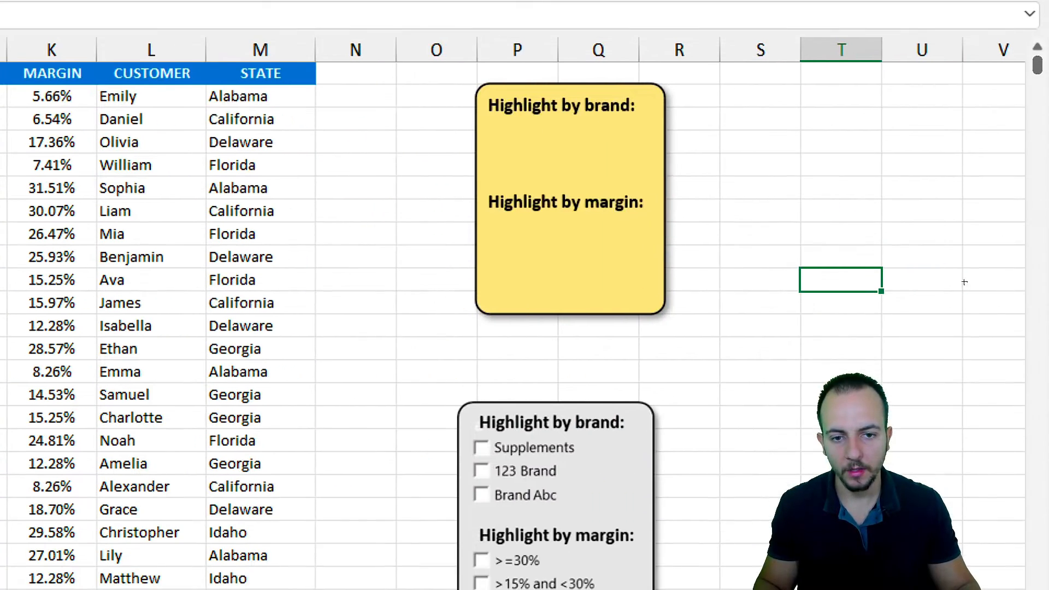
drag(482, 122, 659, 145)
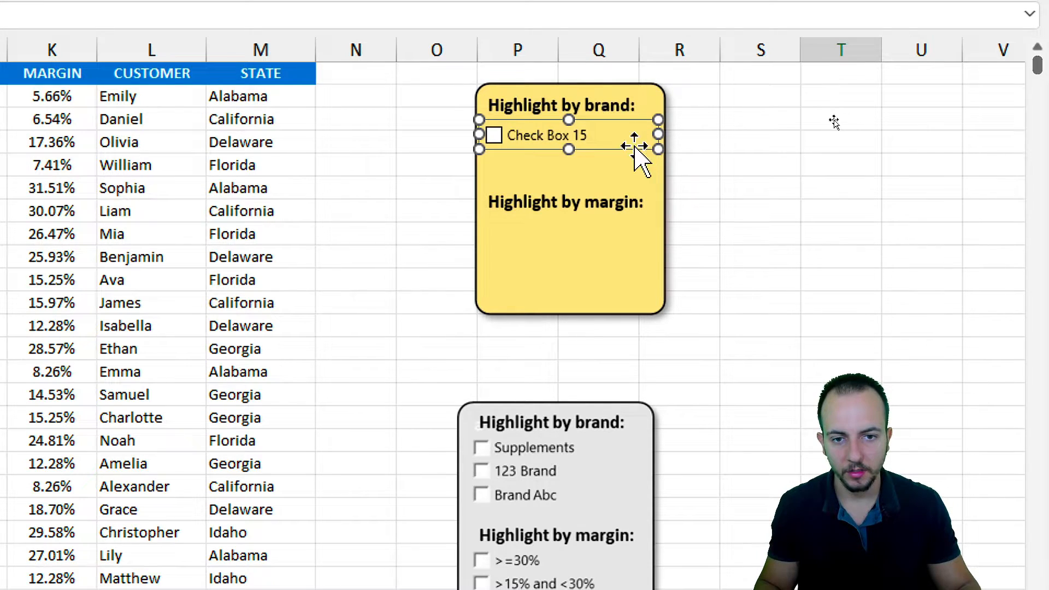
- Replace the new check box's label text with "Supplements"
right_click(535, 134)
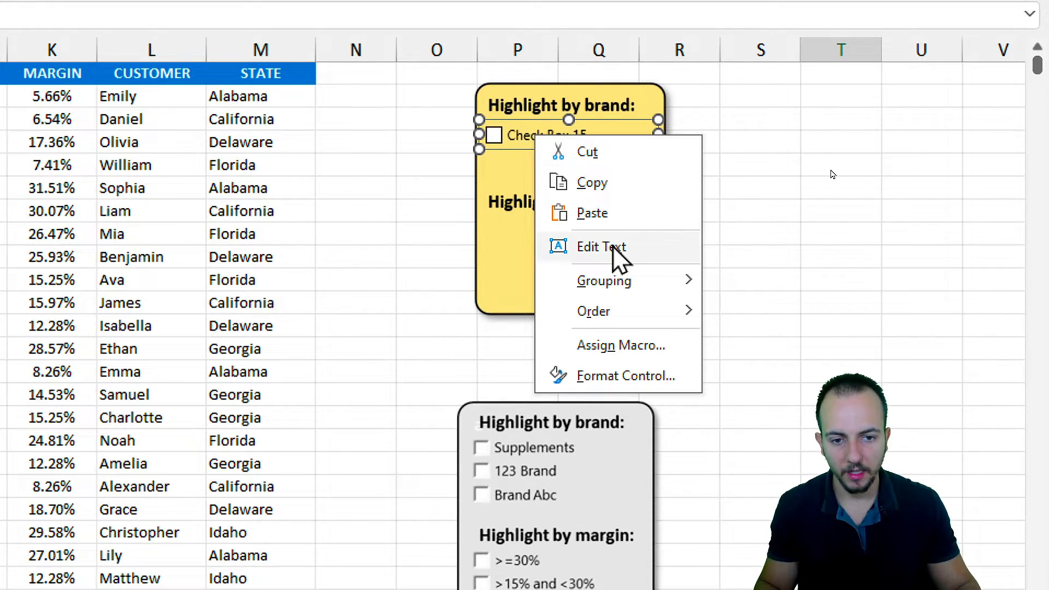
click(631, 250)
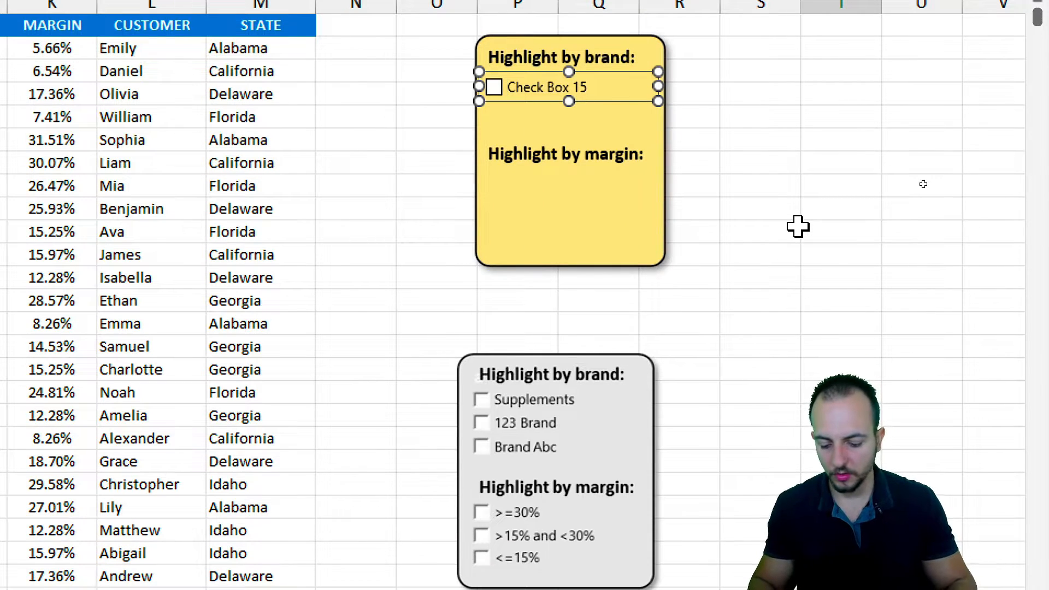
text(Supl)
text(plem)
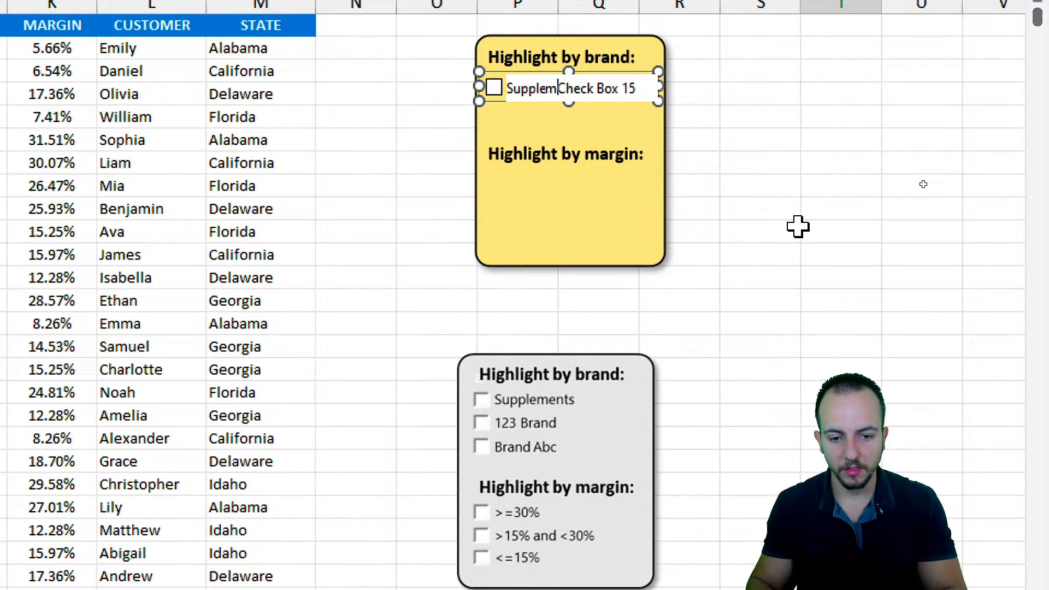
text(ents)
click(798, 227)
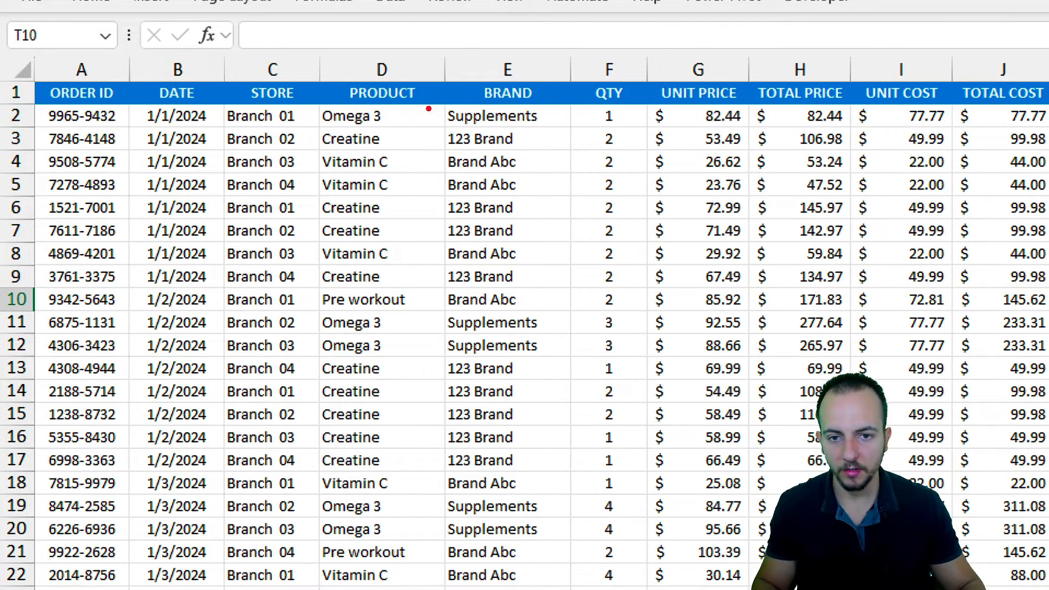
mouse_move(431, 97)
mouse_down()
mouse_move(537, 130)
mouse_move(575, 130)
mouse_up()
drag(434, 128, 574, 148)
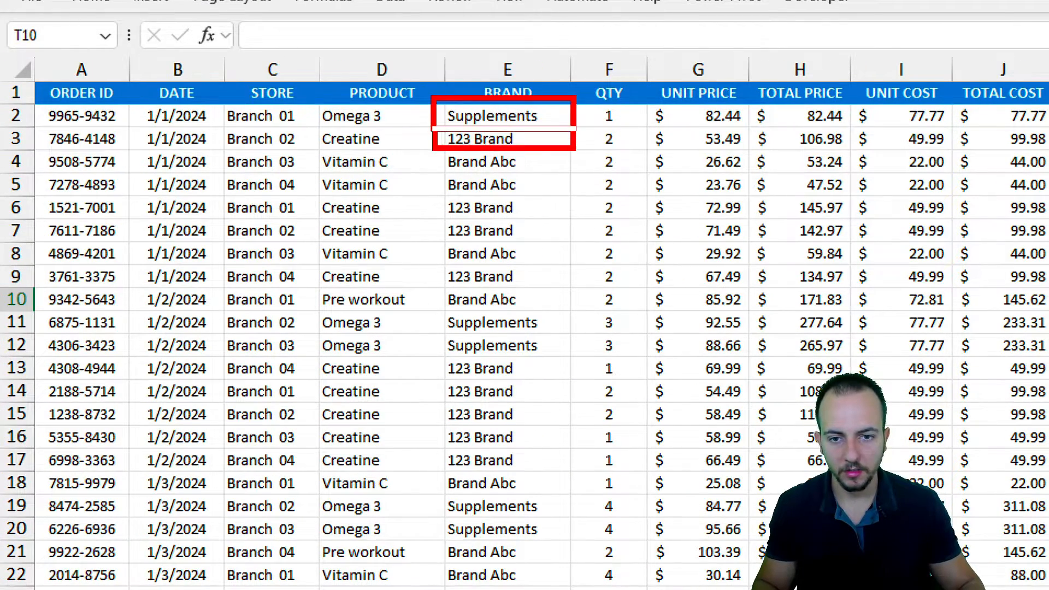
mouse_move(432, 153)
mouse_down()
mouse_move(538, 176)
mouse_move(557, 169)
mouse_up()
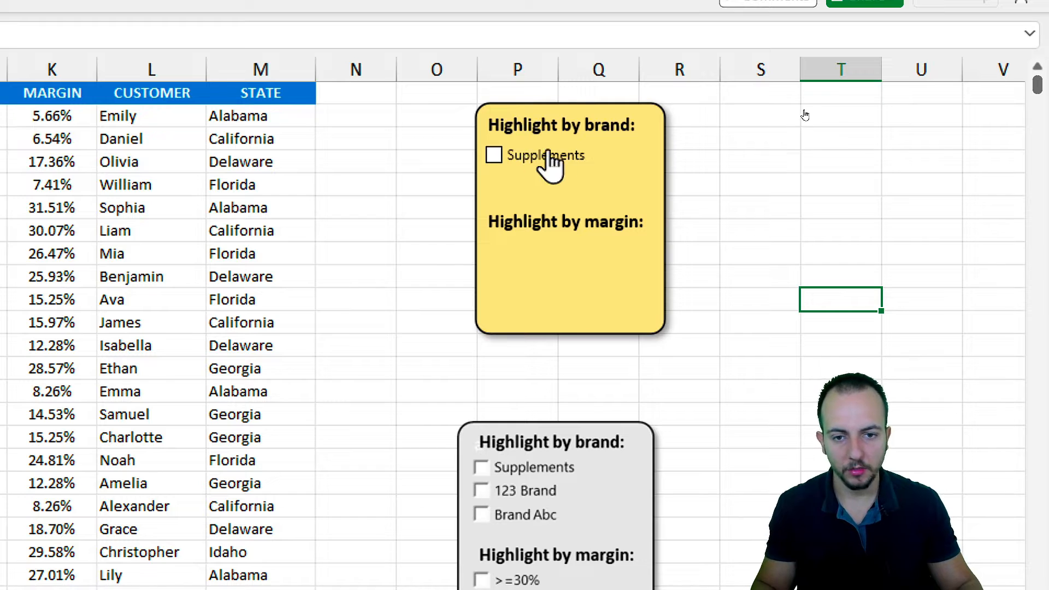
- Duplicate the Supplements check box and align the copy directly below the original in the brand section
right_click(529, 160)
click(613, 199)
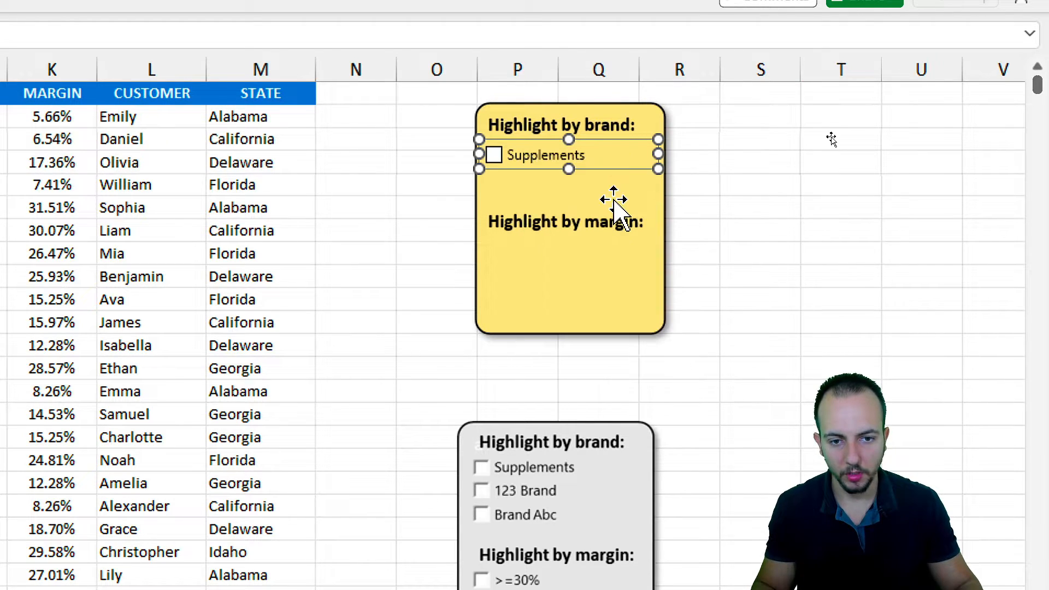
key(ctrl+v)
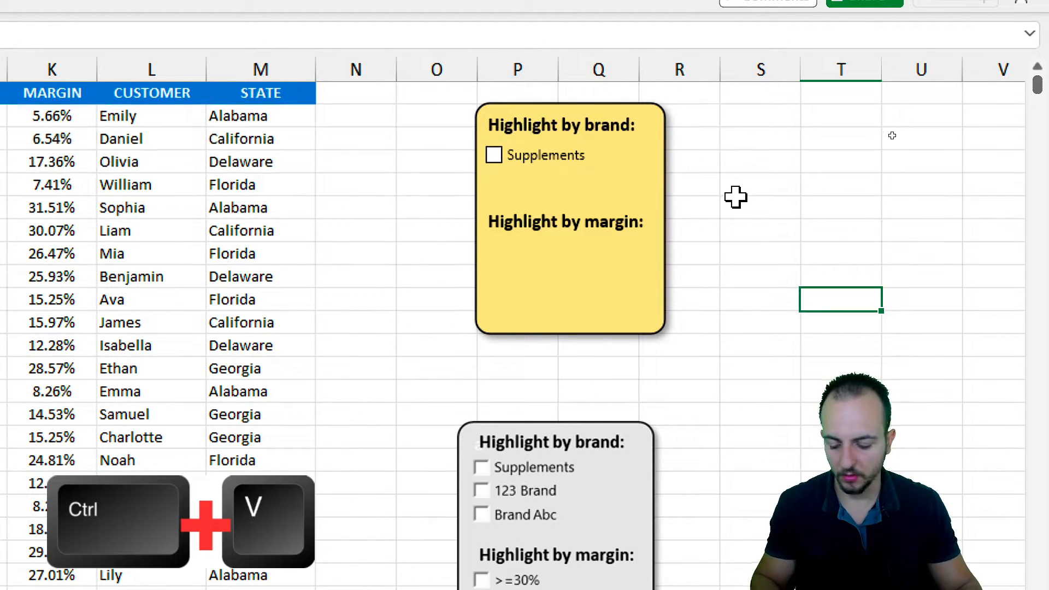
drag(819, 313, 521, 188)
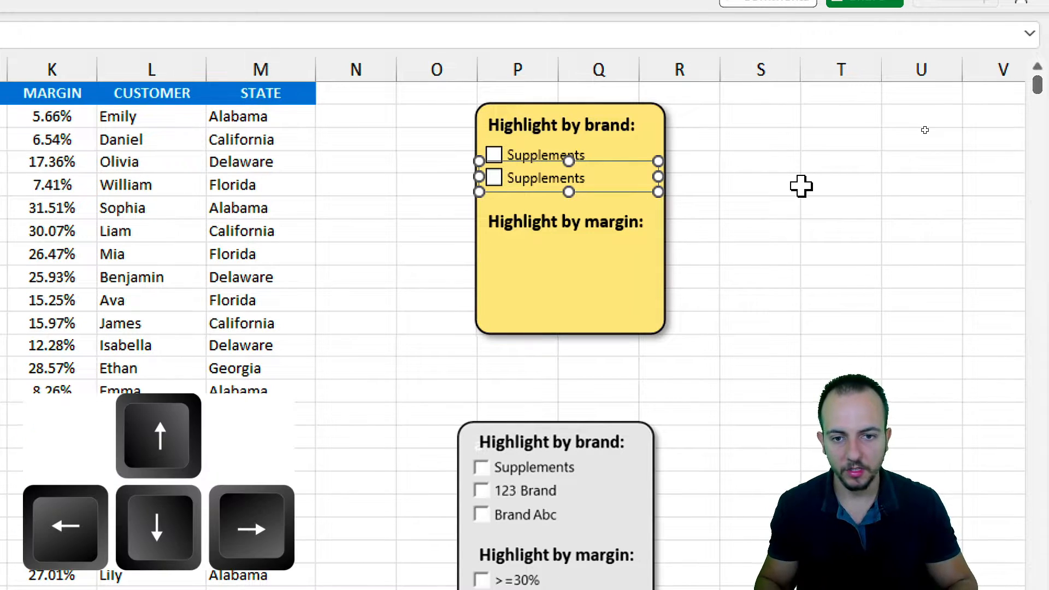
key(Up)
key(Up)
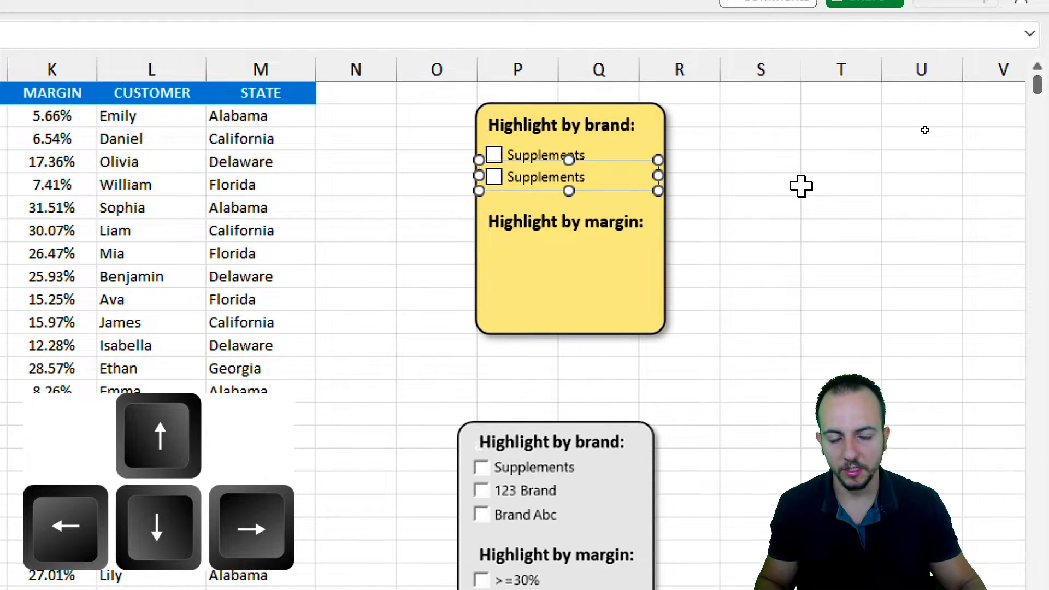
- Change the copied check box's label to "123 Brand"
right_click(541, 175)
click(636, 278)
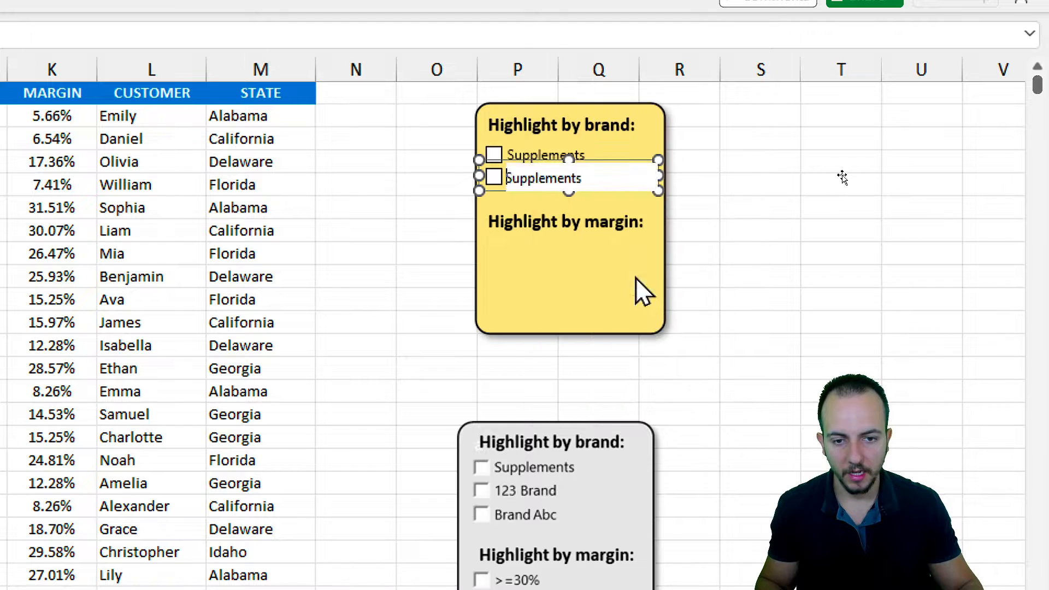
text(123 )
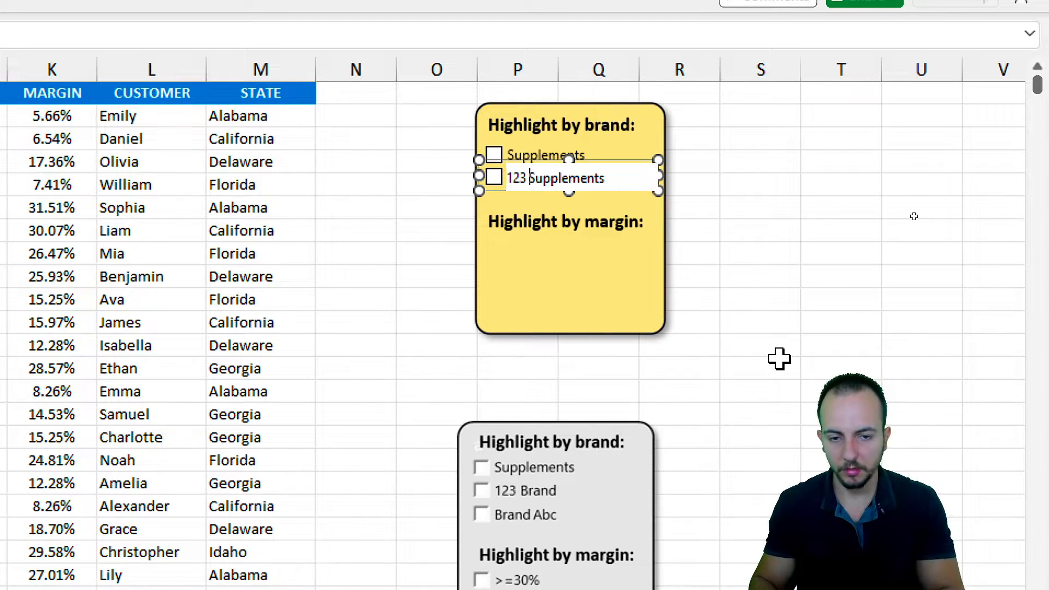
text(Brand)
key(Delete)
key(Delete)
key(Delete)
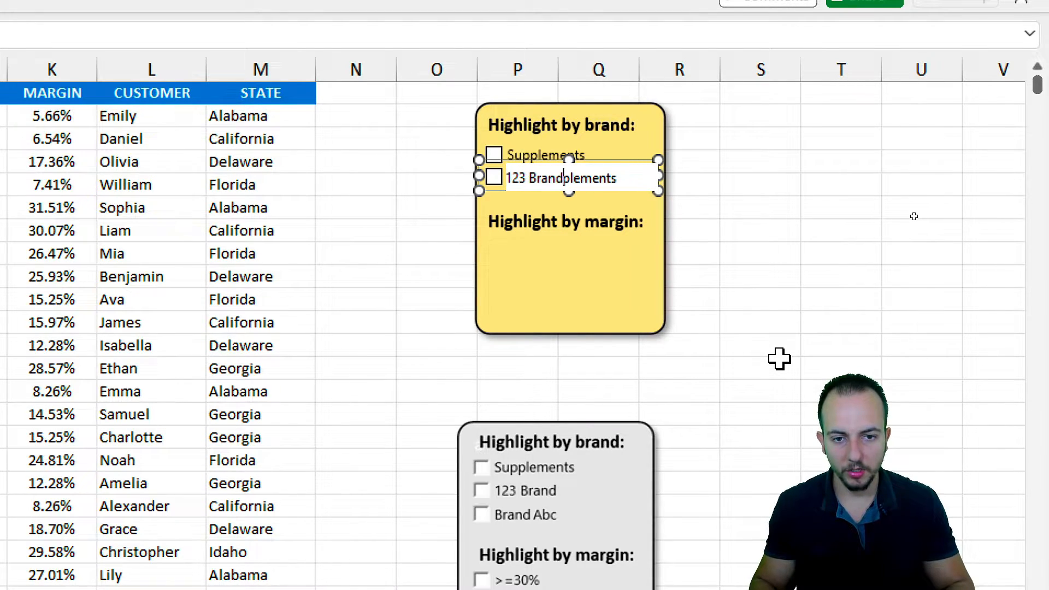
key(Delete)
key(Delete)
key(Delete)
key(Delete)
click(760, 299)
- Tick all three brand check boxes and all three margin check boxes in the yellow panel
scroll(765, 355, down, 1)
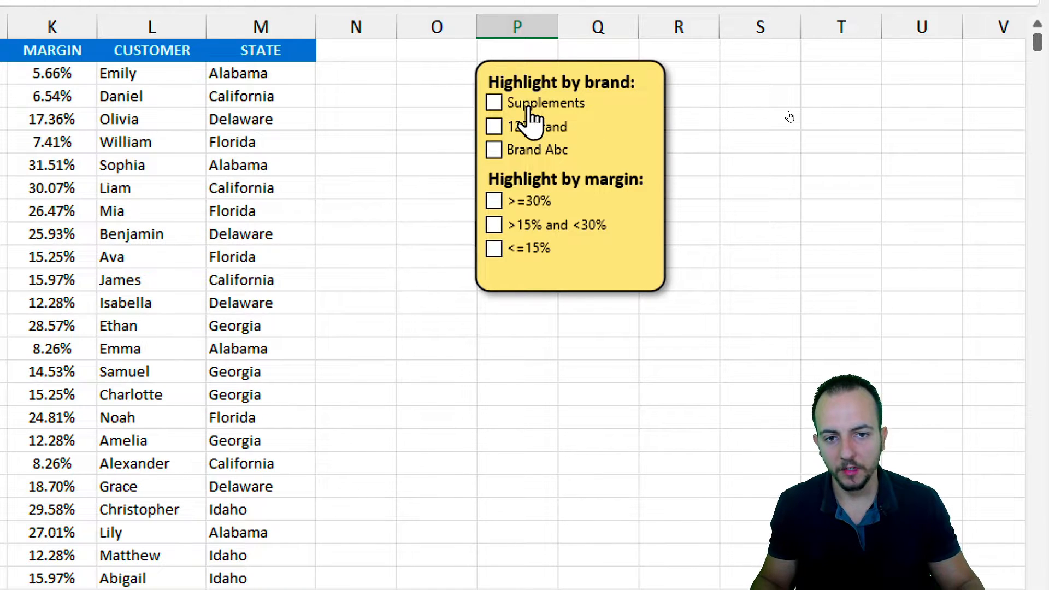
click(528, 129)
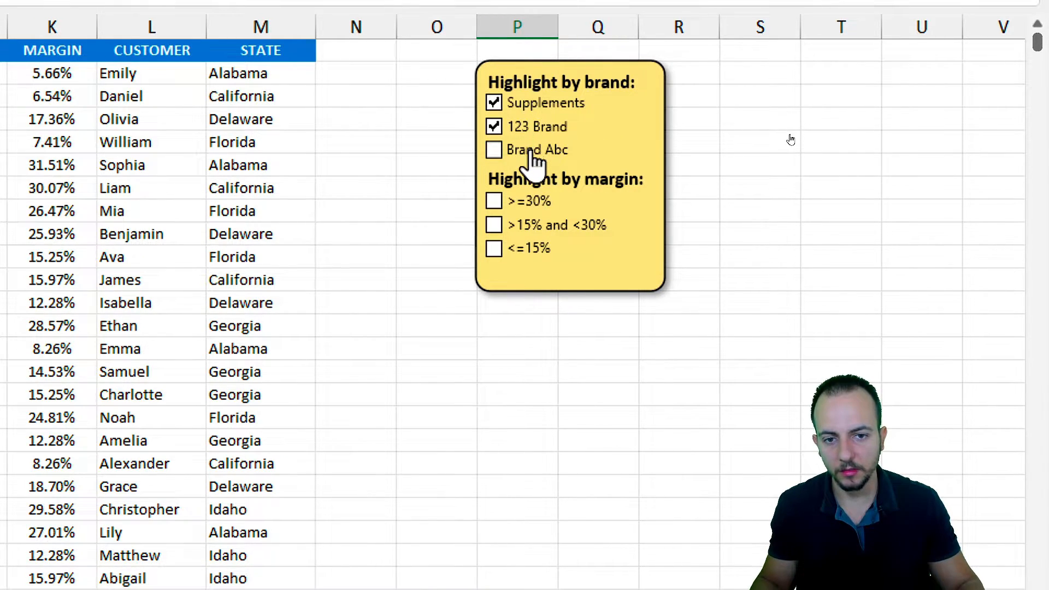
click(530, 151)
click(529, 201)
click(529, 225)
click(527, 251)
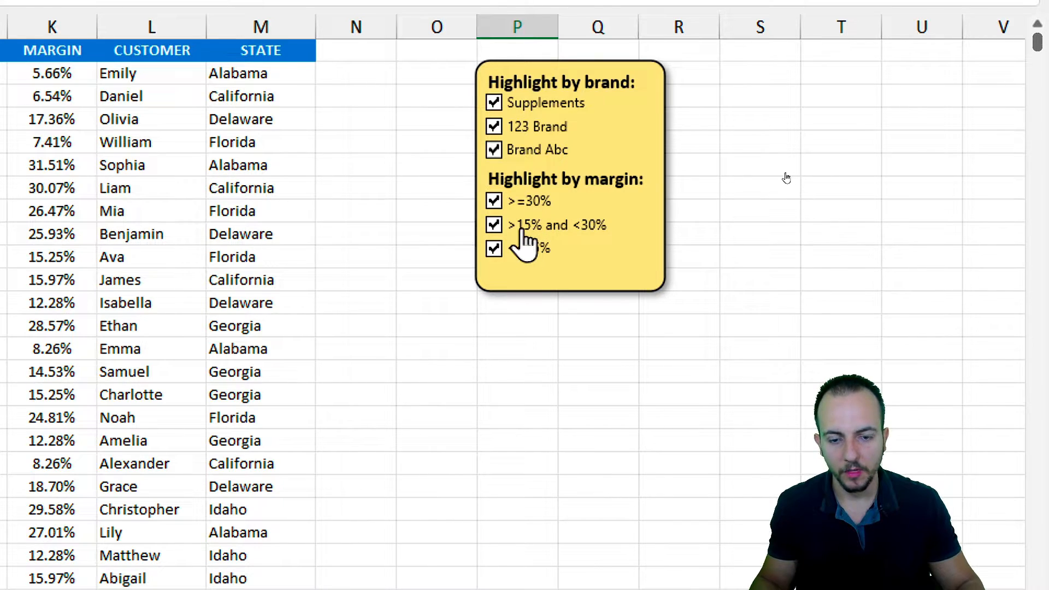
- Clear the three check boxes under "Highlight by margin:"
click(526, 249)
click(520, 225)
click(518, 202)
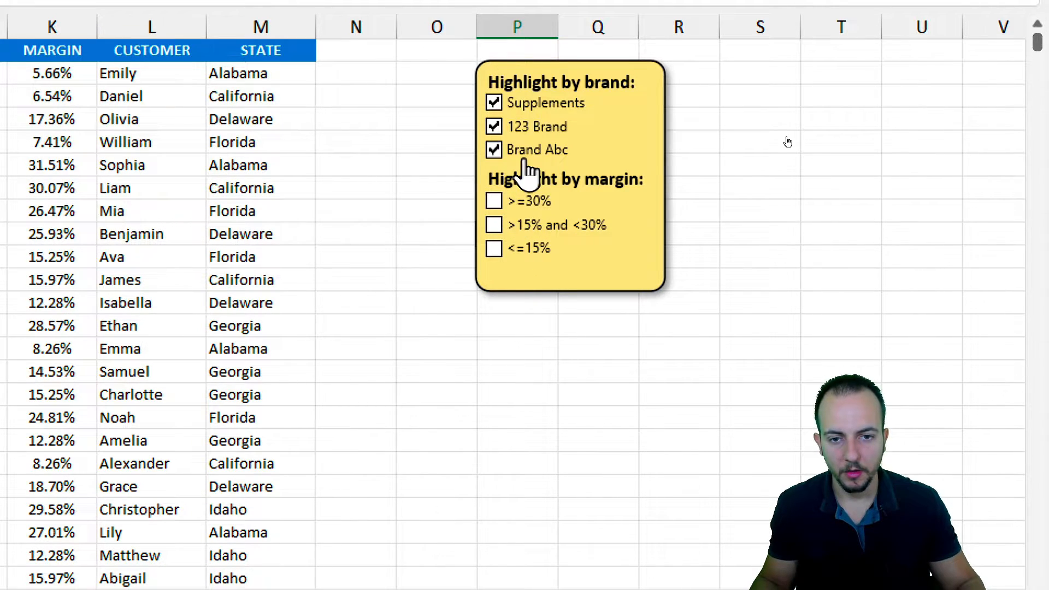
- Clear the brand check boxes and link the Supplements check box to cell S3
click(528, 150)
click(529, 128)
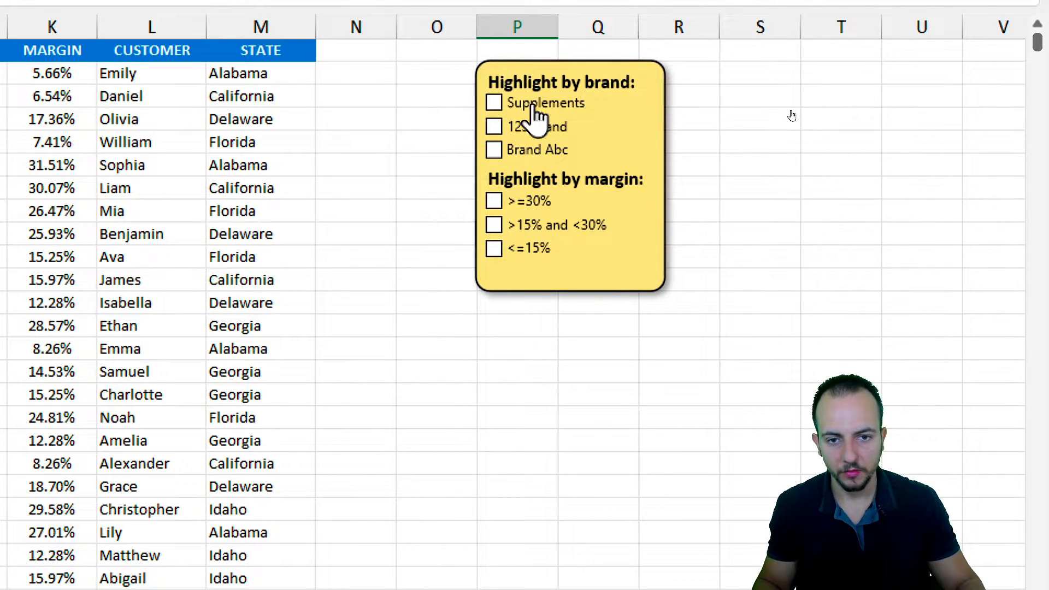
right_click(534, 107)
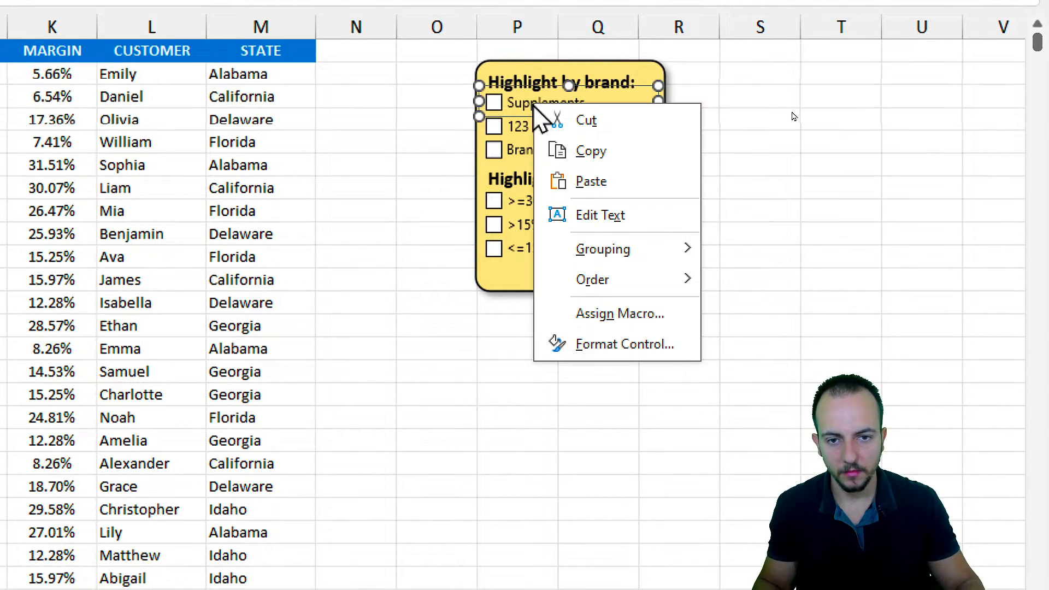
click(601, 343)
drag(129, 194, 833, 210)
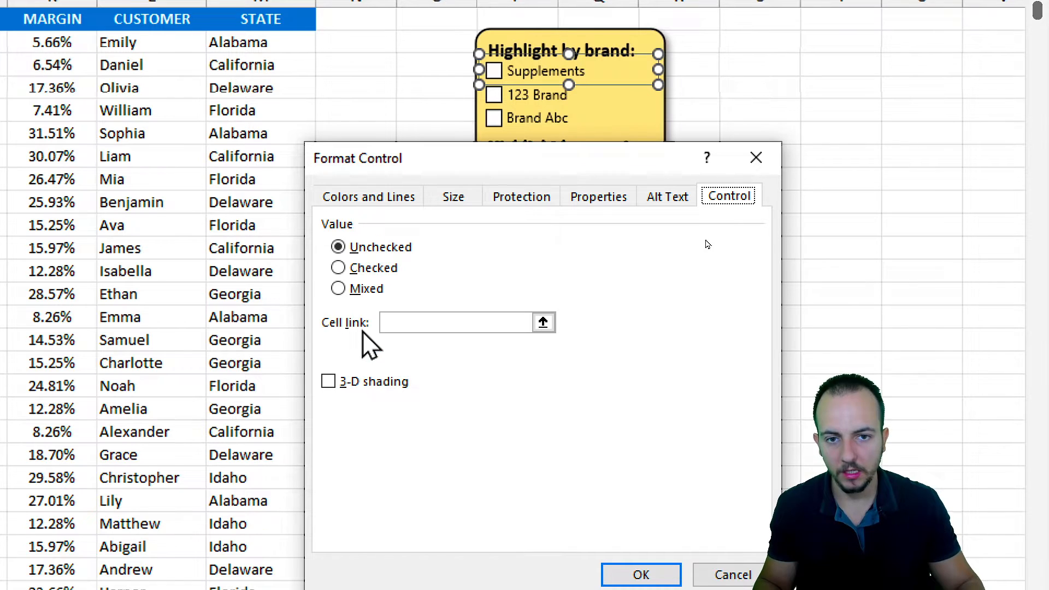
click(543, 323)
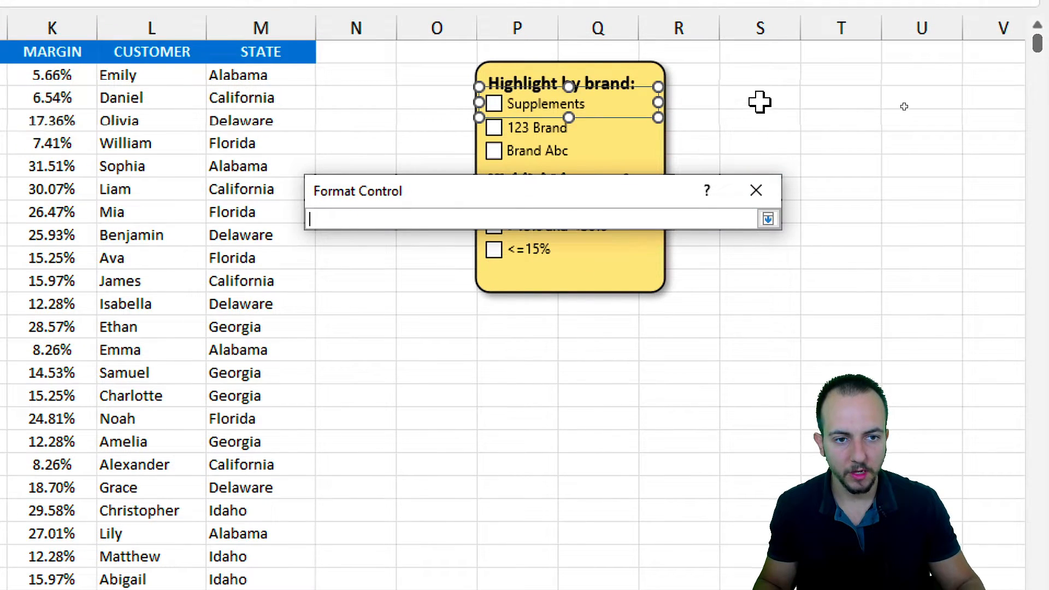
click(742, 64)
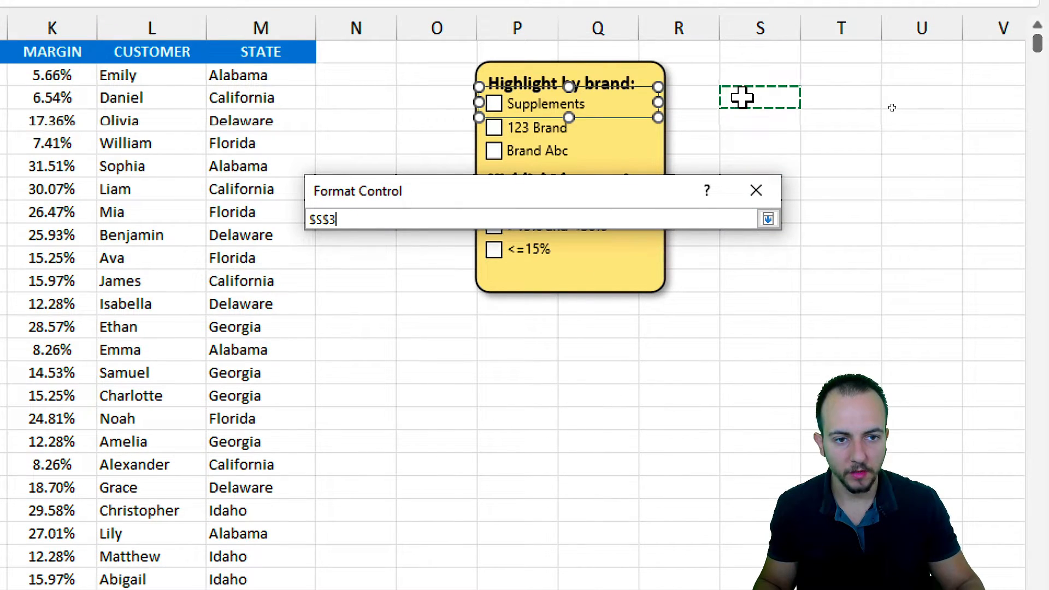
click(769, 220)
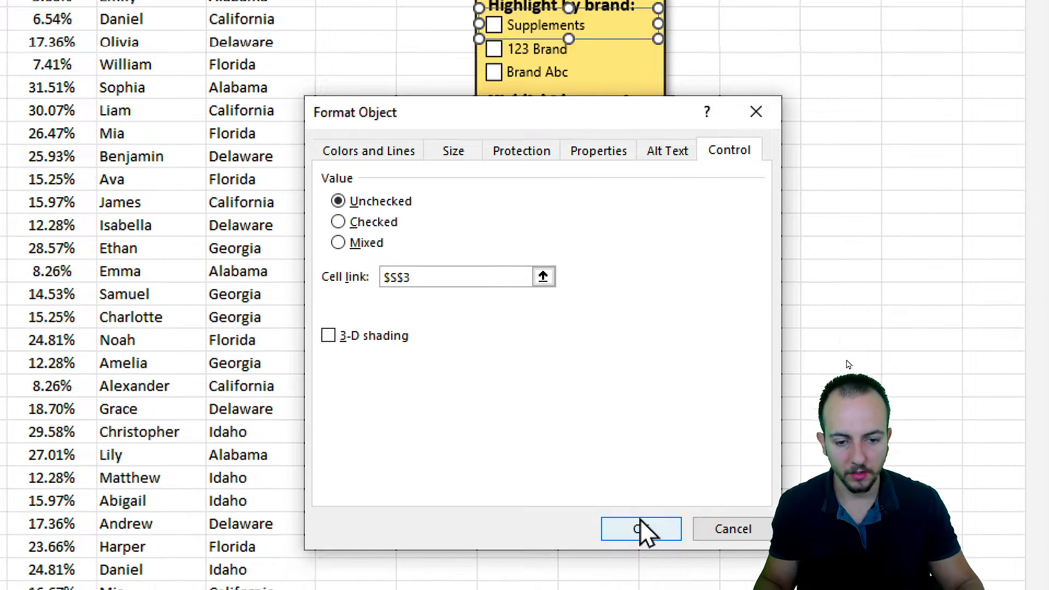
click(639, 528)
- Toggle the Supplements check box repeatedly to test its linked cell, leaving it ticked
click(738, 192)
click(495, 136)
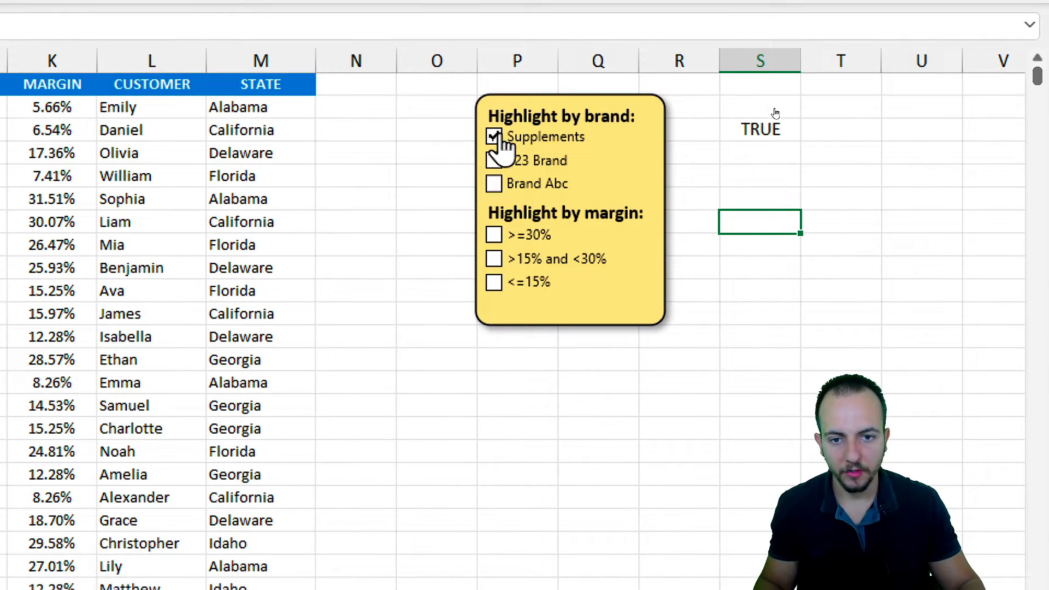
click(494, 136)
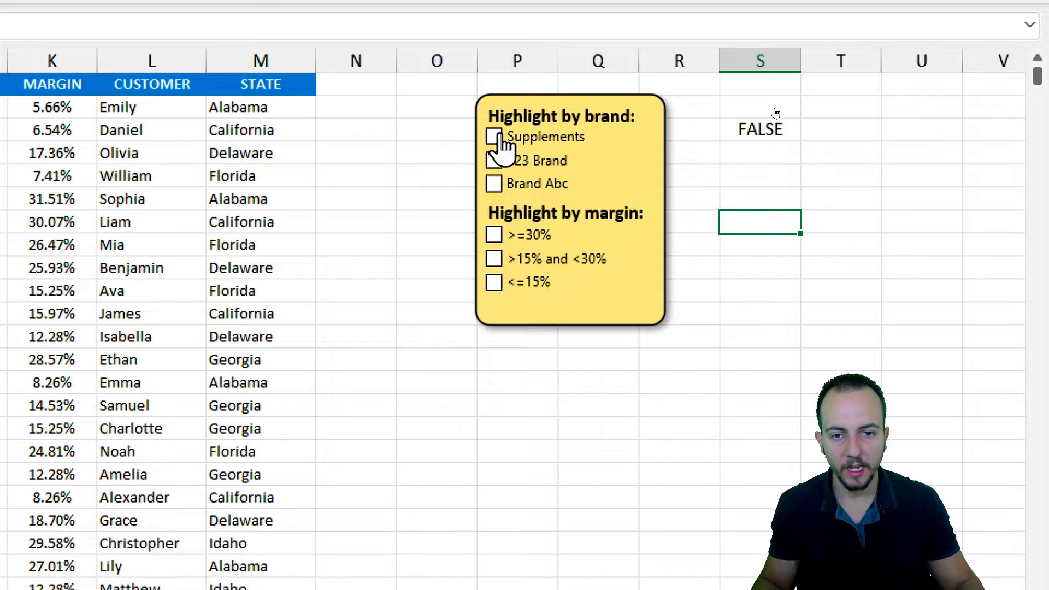
click(494, 137)
click(495, 137)
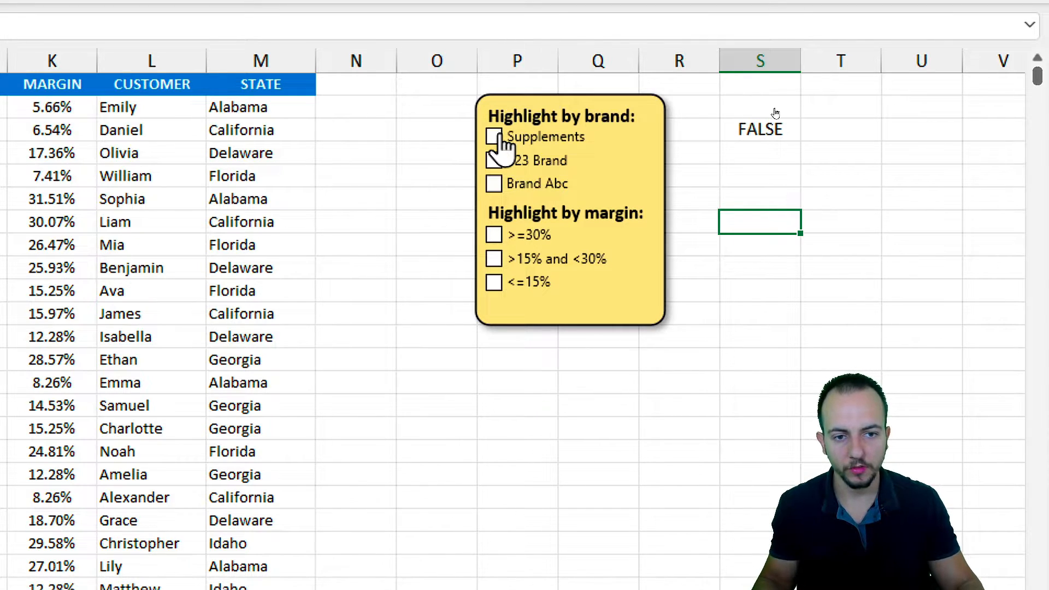
click(495, 137)
click(494, 136)
click(495, 137)
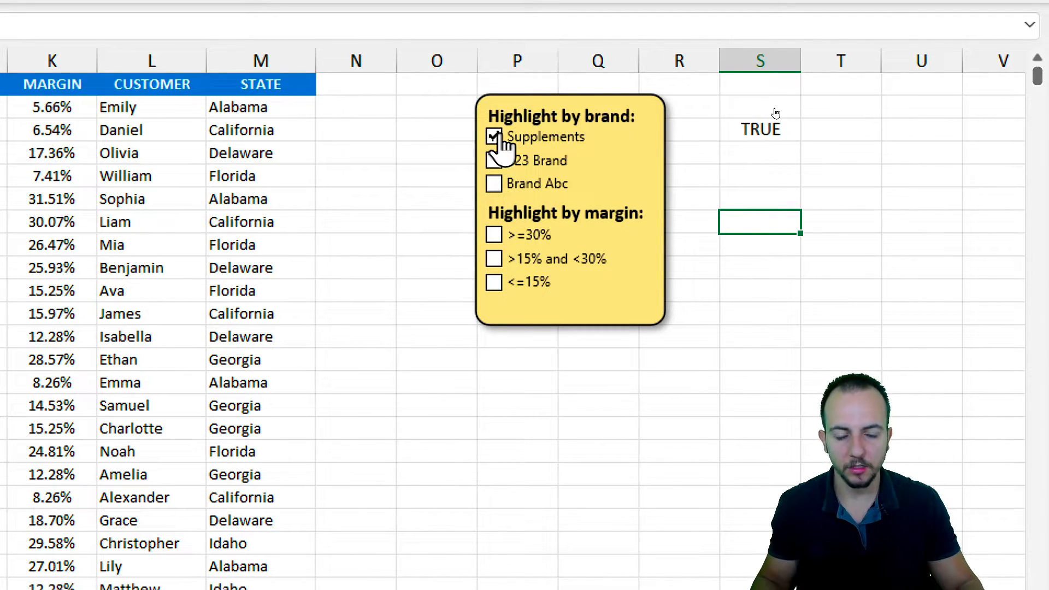
click(495, 136)
click(495, 137)
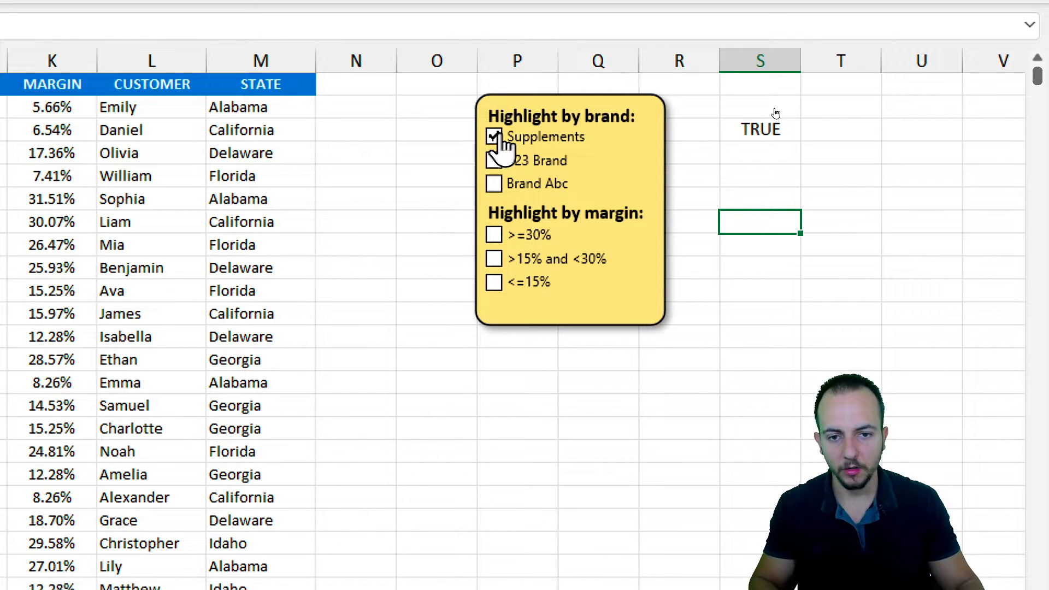
- Link the 123 Brand check box to cell S4
right_click(526, 177)
click(609, 405)
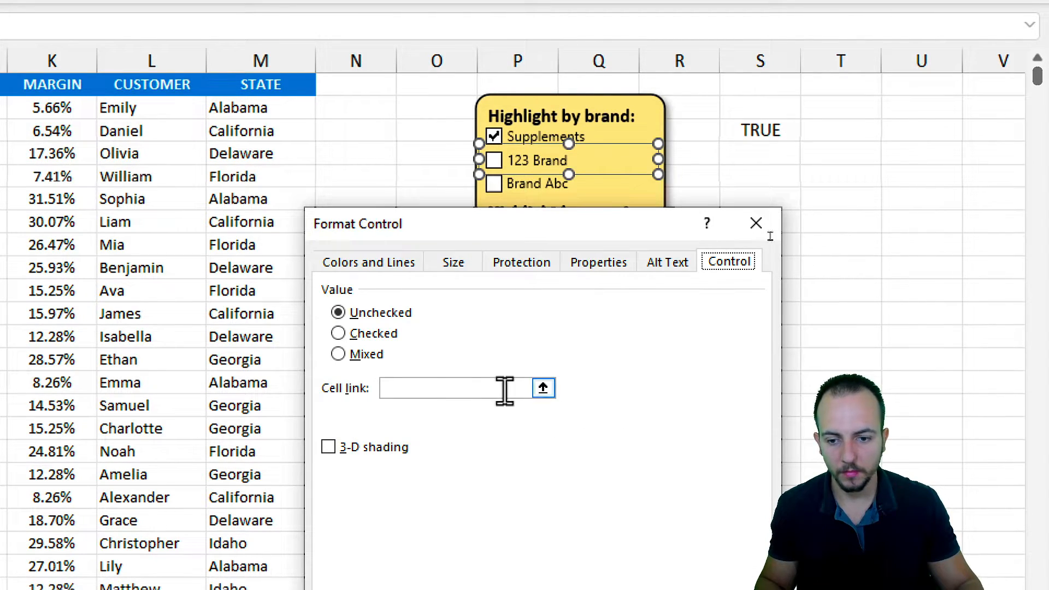
click(544, 388)
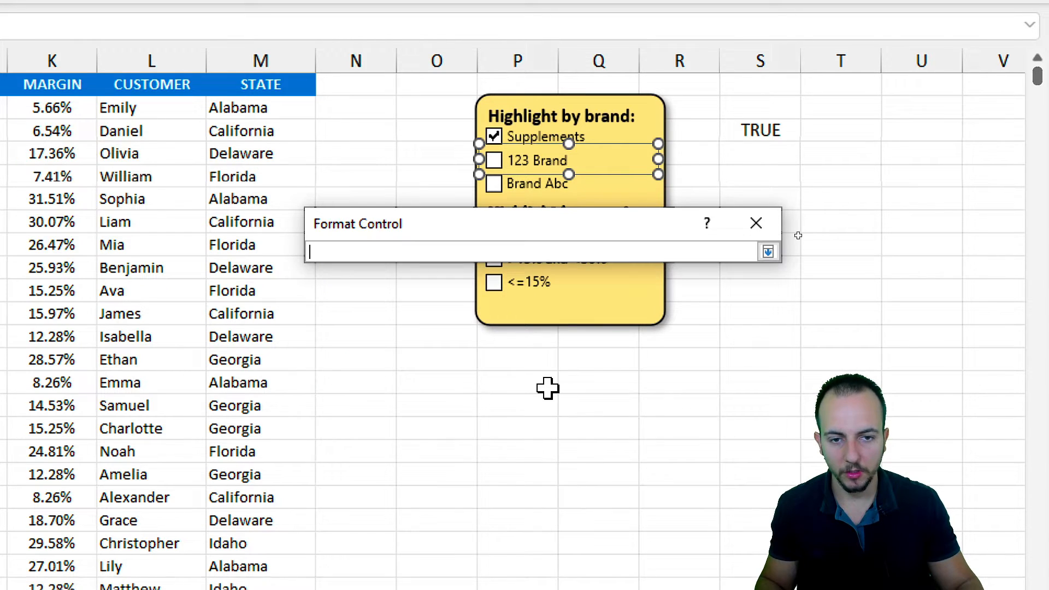
click(775, 153)
click(768, 251)
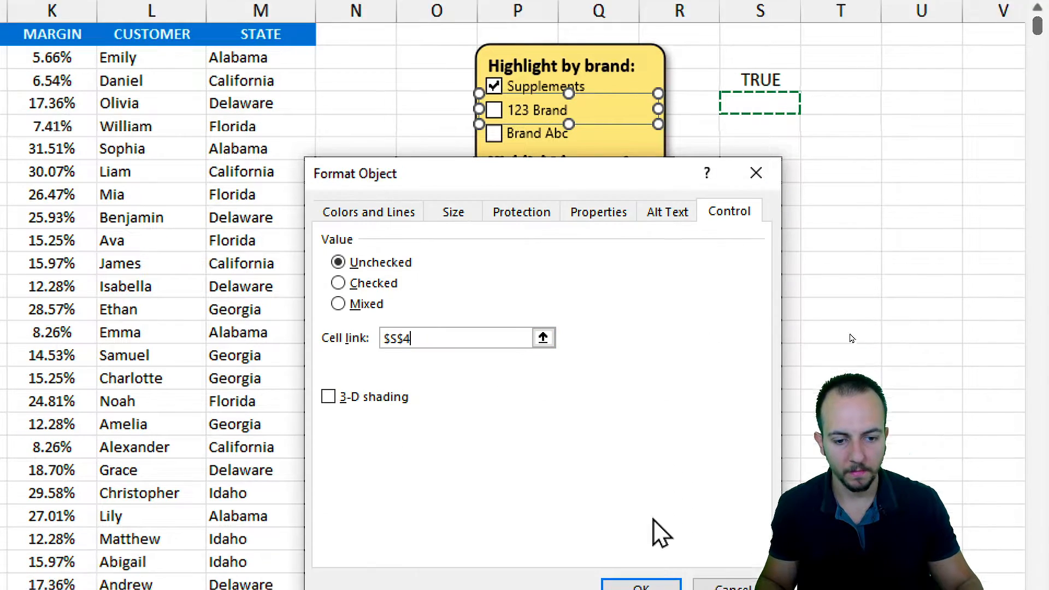
click(641, 585)
- Link the Brand Abc check box to cell S5
right_click(533, 134)
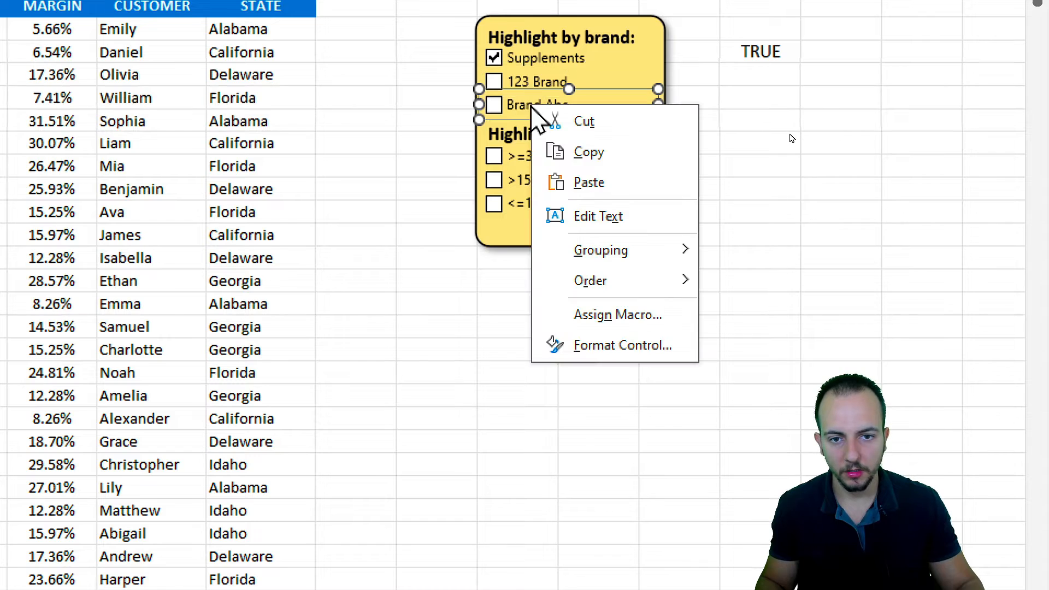
click(590, 344)
click(543, 307)
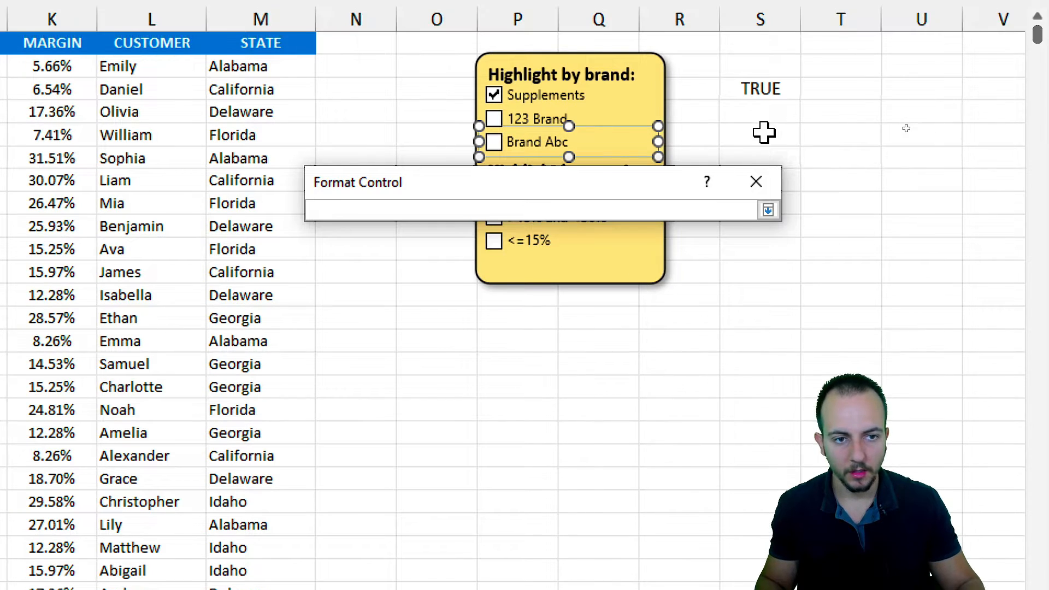
click(764, 133)
click(769, 210)
click(645, 508)
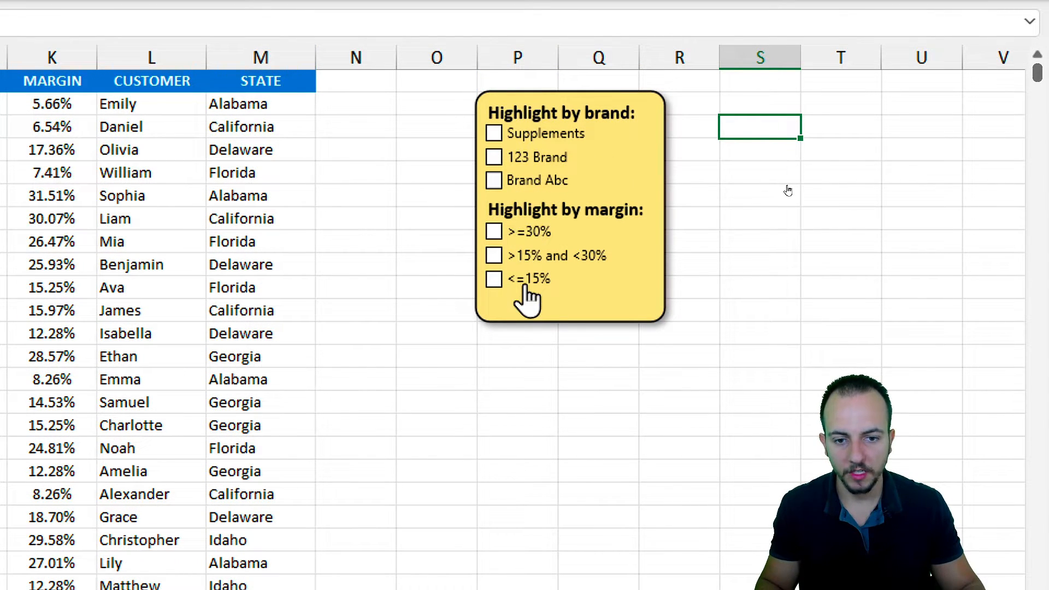
- Tick the Supplements, 123 Brand and Brand Abc check boxes to test their linked cells in column S
drag(737, 129, 746, 272)
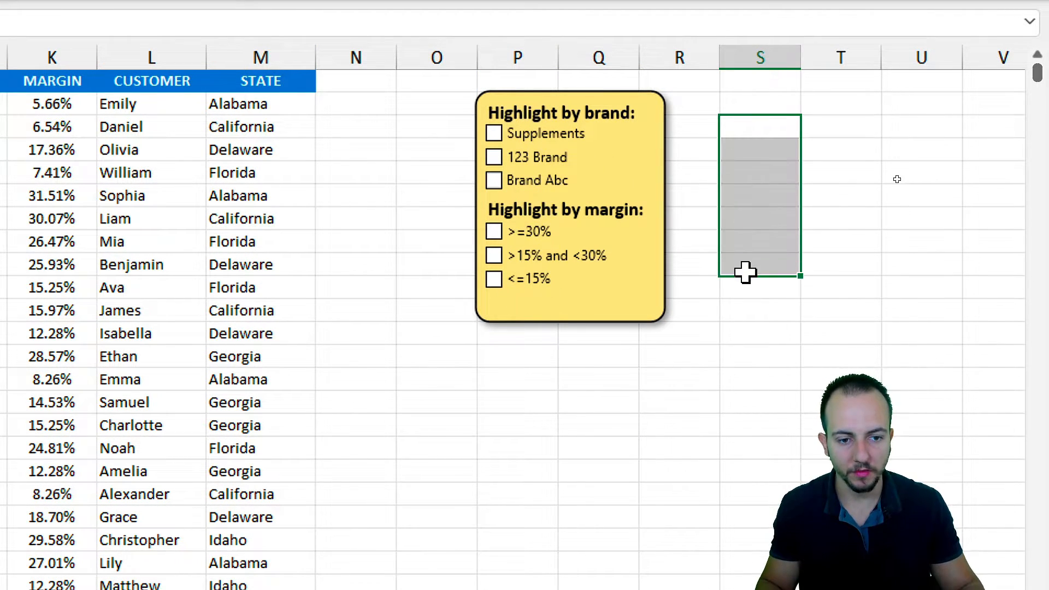
click(745, 134)
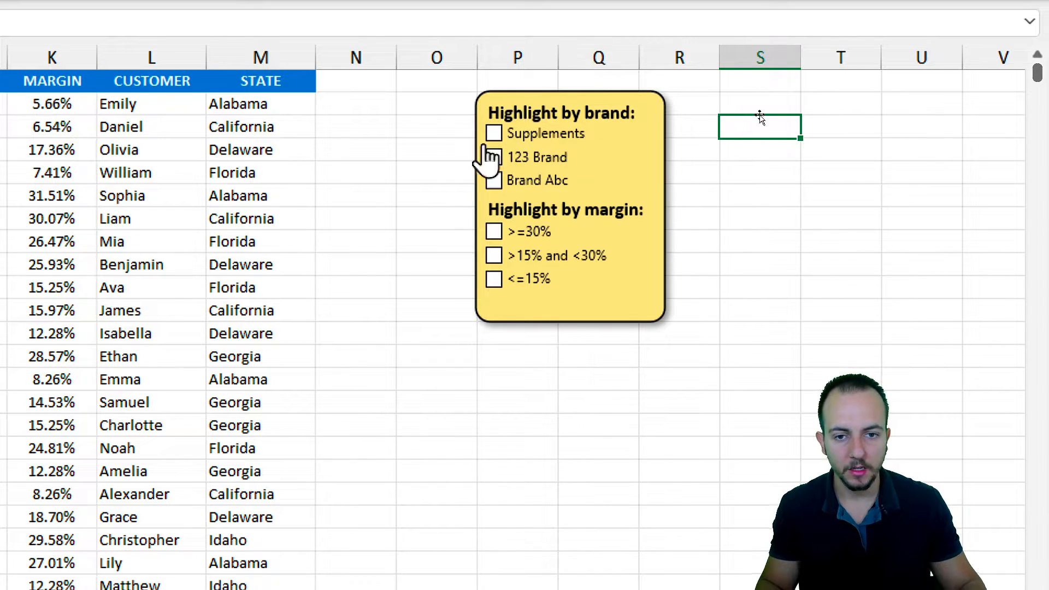
click(541, 142)
click(541, 142)
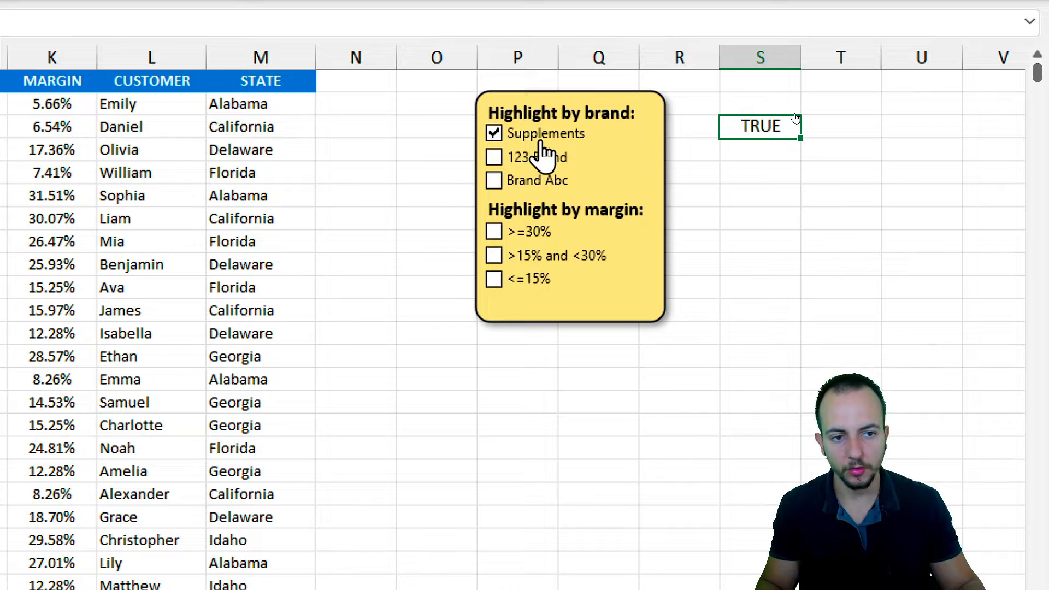
click(541, 151)
click(541, 150)
click(541, 151)
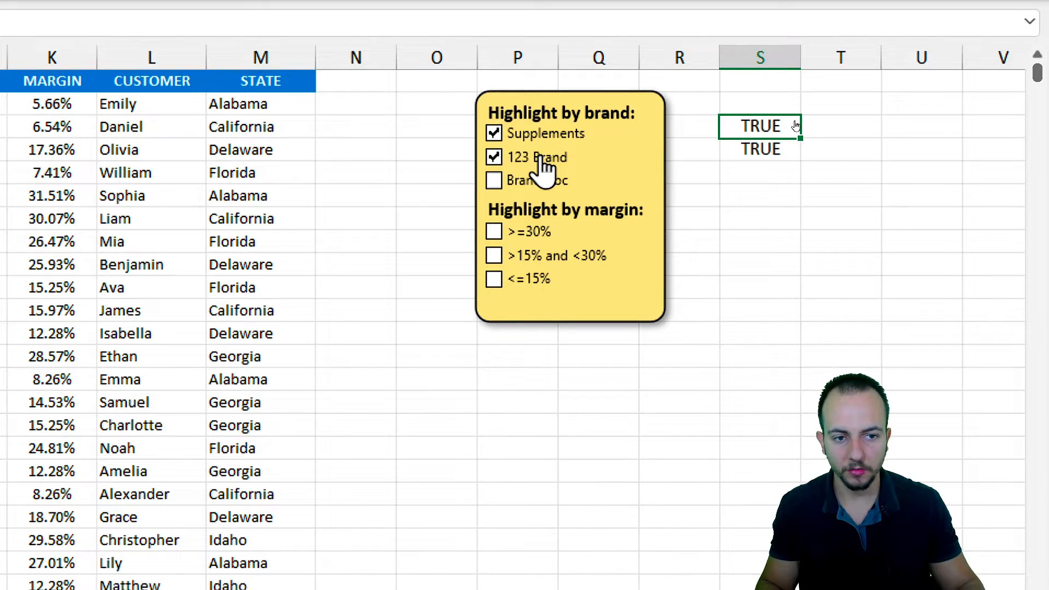
click(526, 191)
click(526, 192)
click(526, 191)
- Tick the >=30%, >15% and <30%, and <=15% margin check boxes to test their linked cells
click(525, 235)
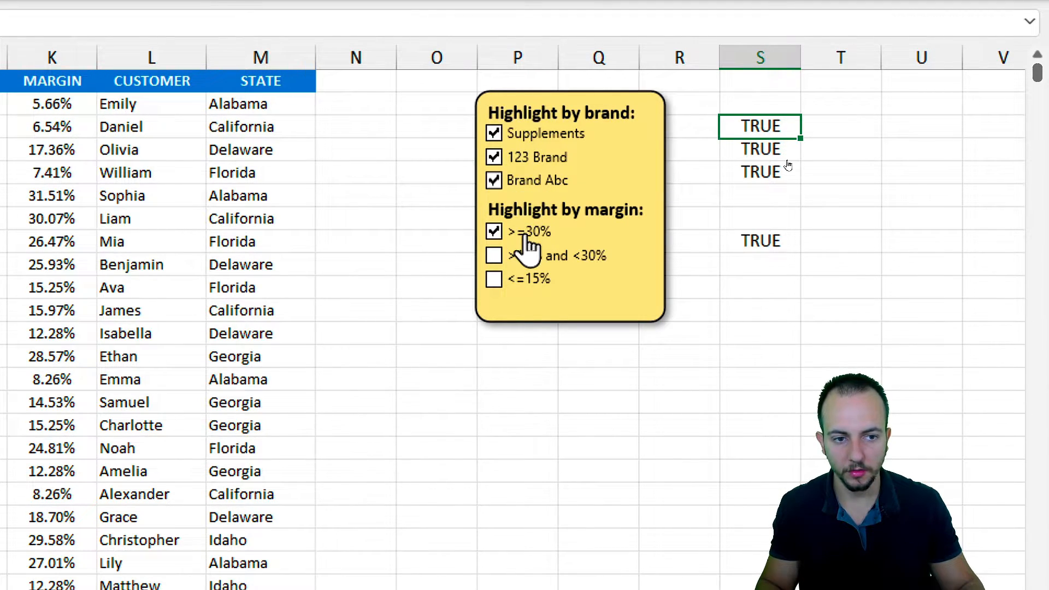
click(524, 235)
click(525, 235)
click(535, 258)
click(536, 258)
click(536, 258)
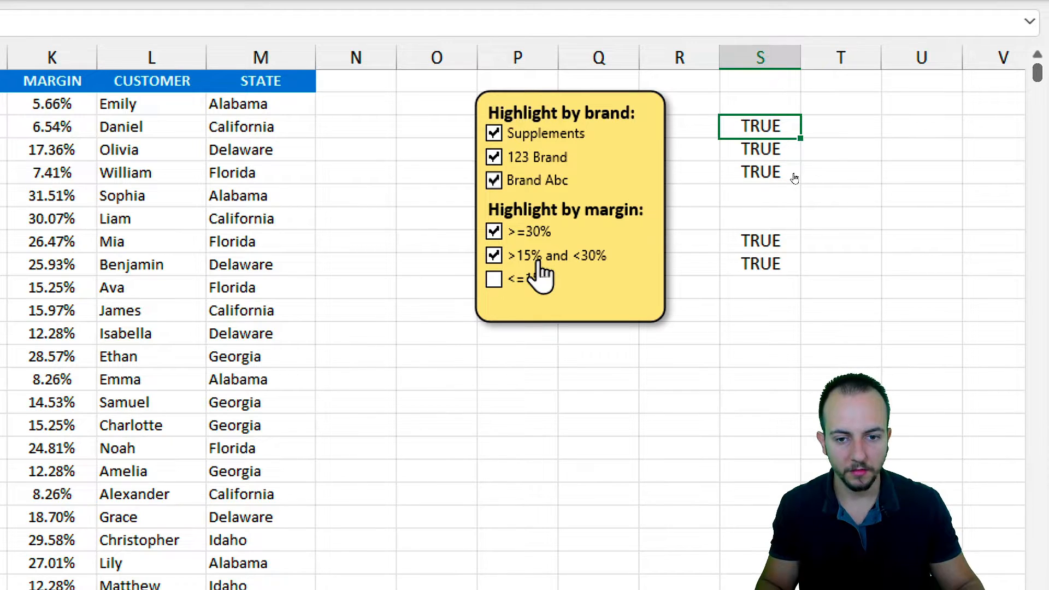
click(529, 280)
click(529, 279)
click(529, 280)
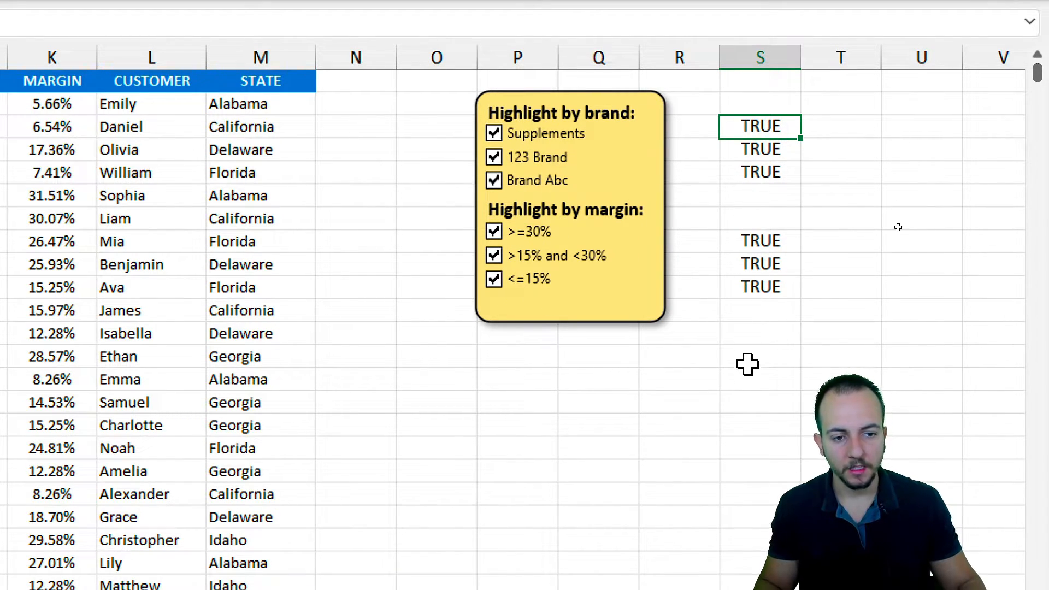
mouse_move(729, 229)
mouse_down()
mouse_move(778, 268)
mouse_move(792, 301)
mouse_up()
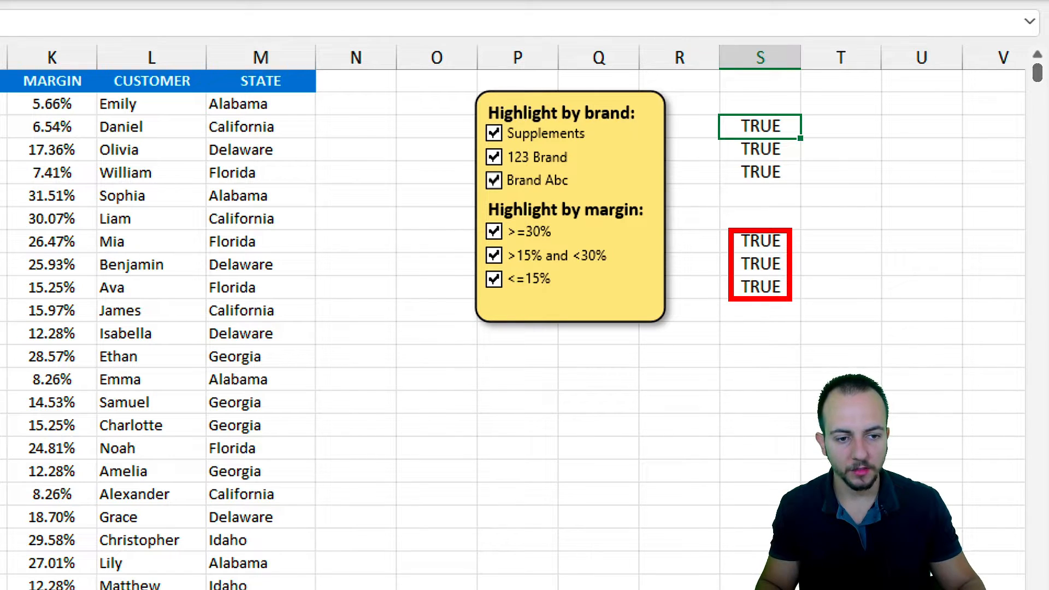
drag(725, 101, 799, 192)
drag(711, 145, 574, 145)
drag(712, 271, 618, 262)
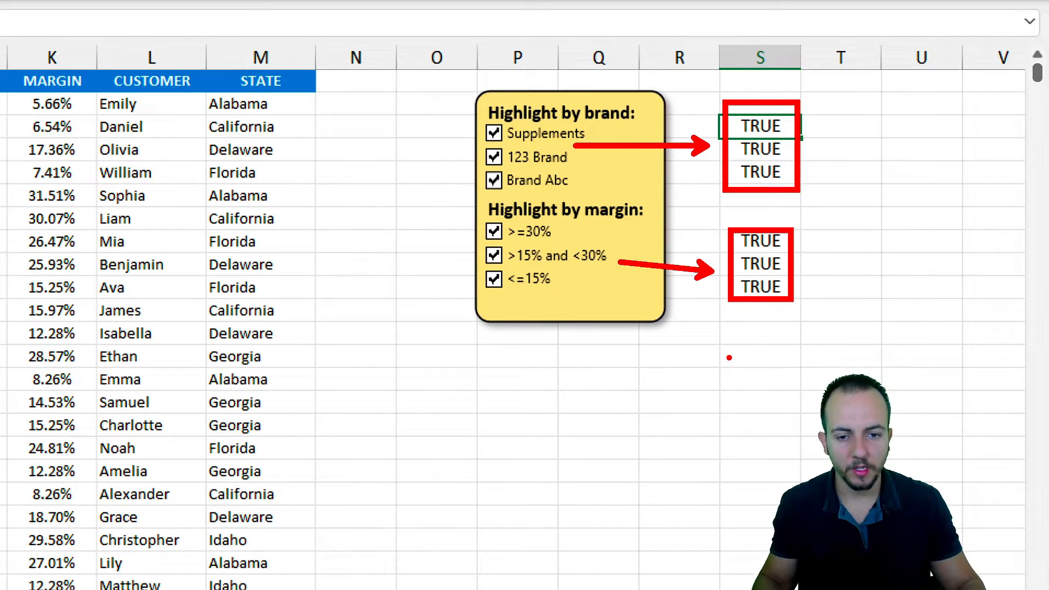
key(Escape)
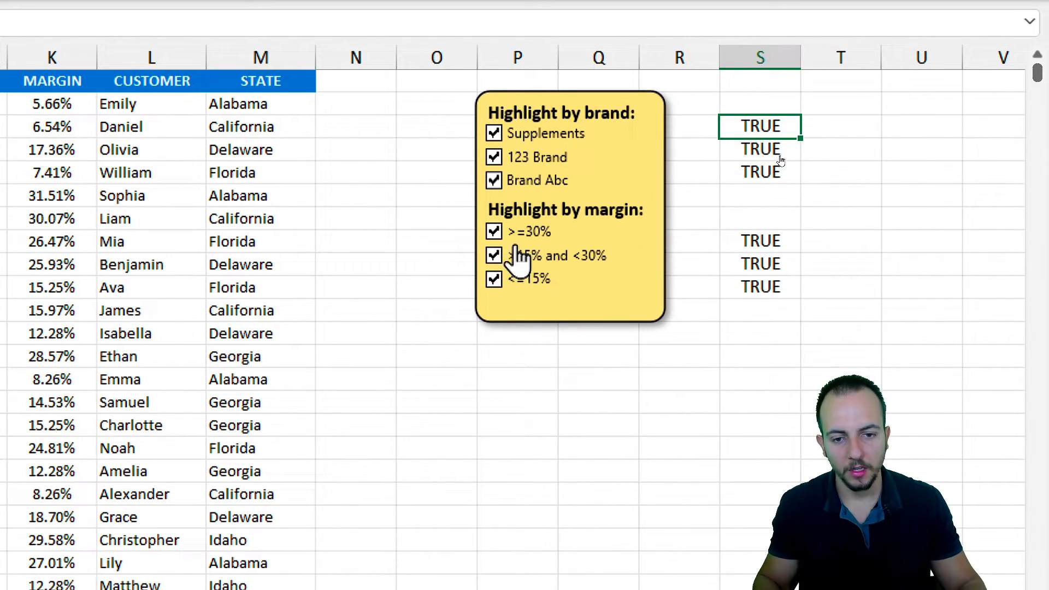
click(494, 232)
click(494, 232)
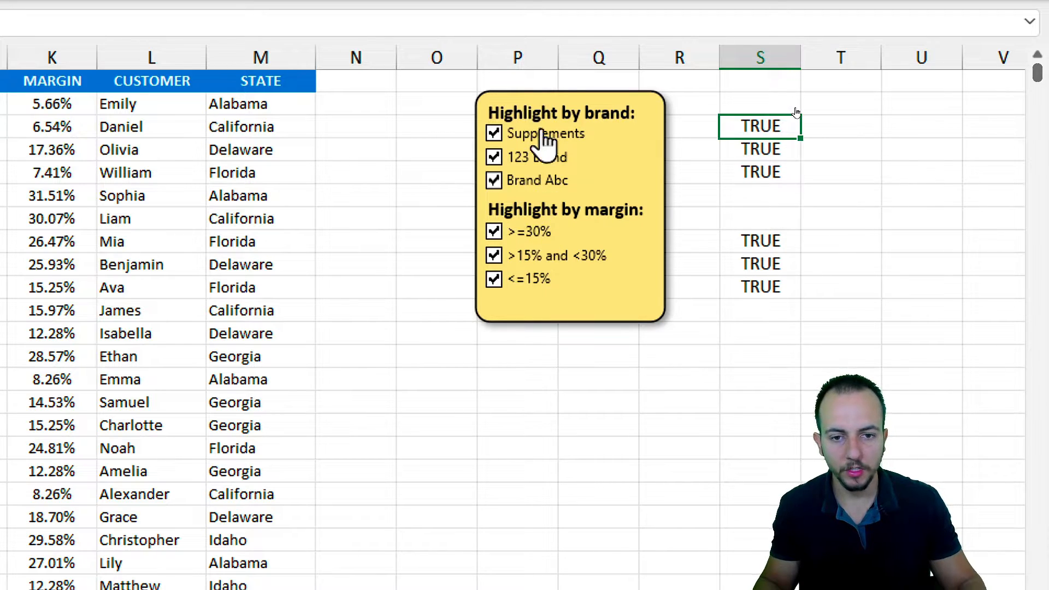
mouse_move(712, 221)
mouse_down()
mouse_move(809, 254)
mouse_move(819, 241)
mouse_up()
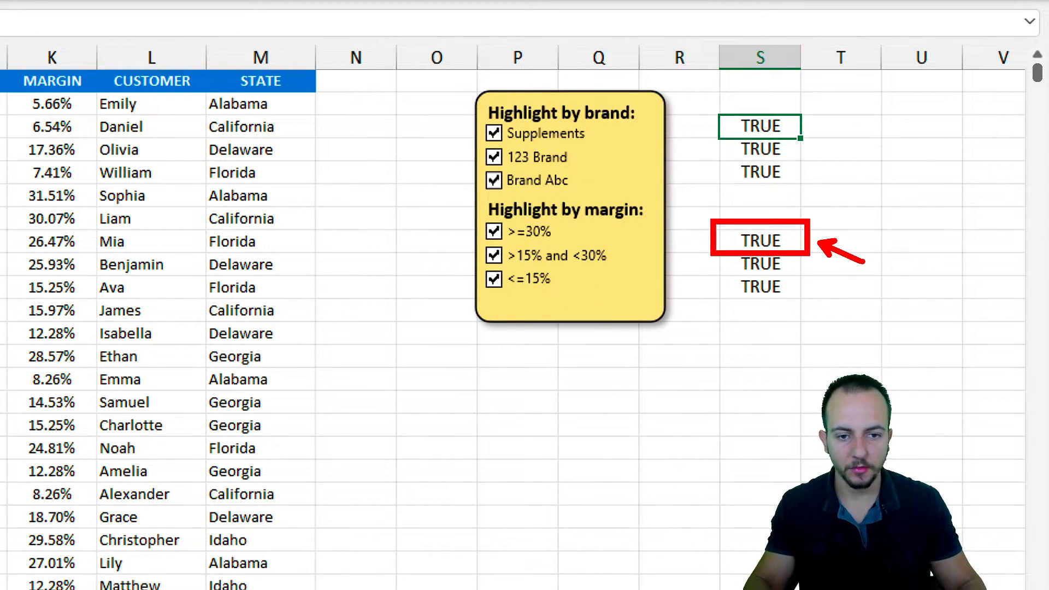
key(Escape)
- Clear all six brand and margin check boxes in the yellow panel and tick only Supplements again
click(533, 134)
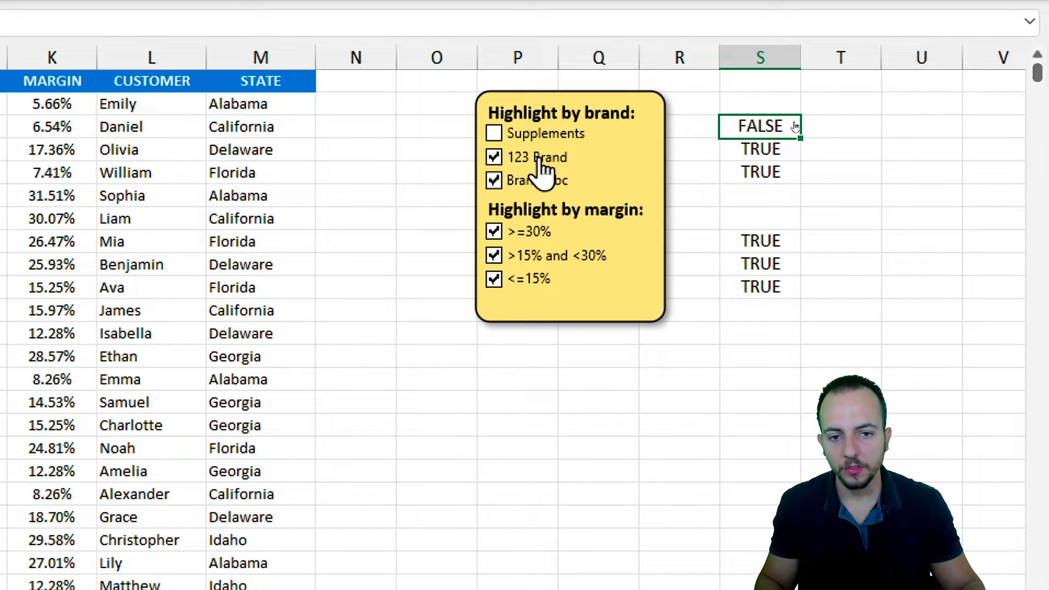
click(534, 157)
click(533, 182)
click(526, 232)
click(527, 256)
click(527, 279)
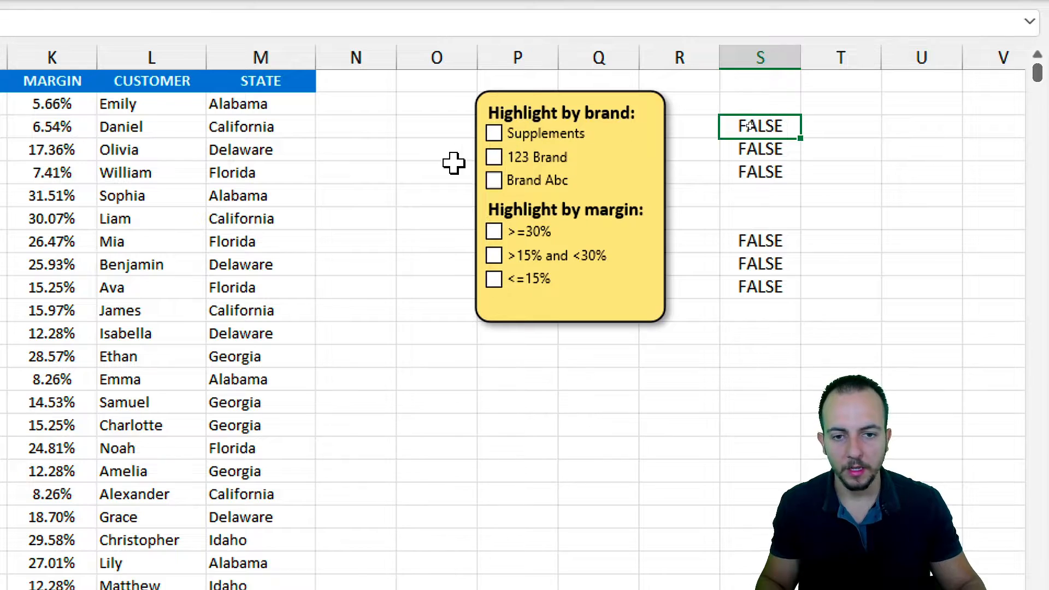
click(533, 134)
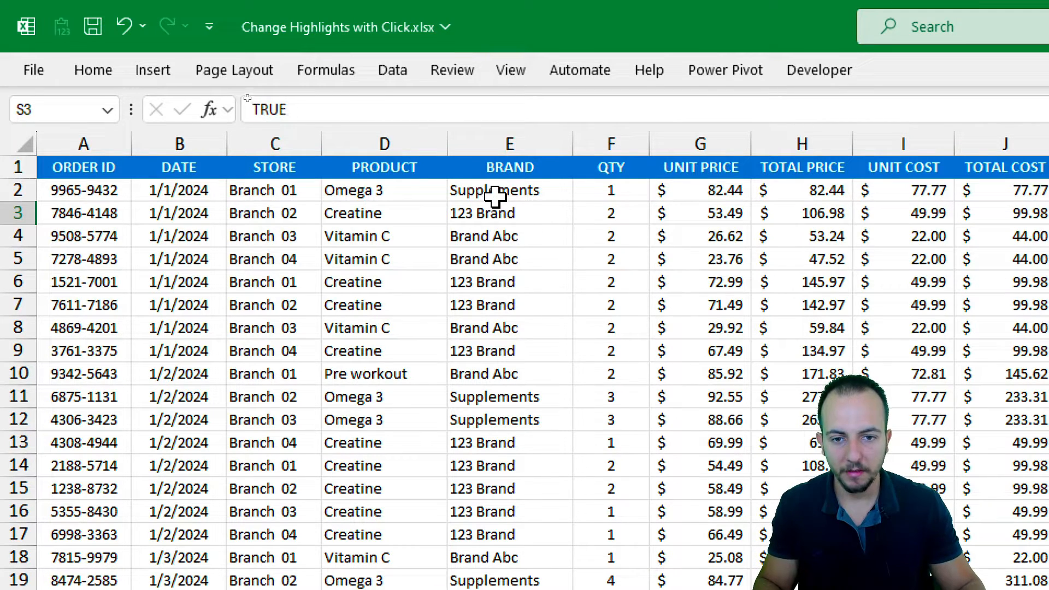
- Start a new conditional formatting rule for the whole BRAND column E that uses a formula to determine which cells to format
click(535, 140)
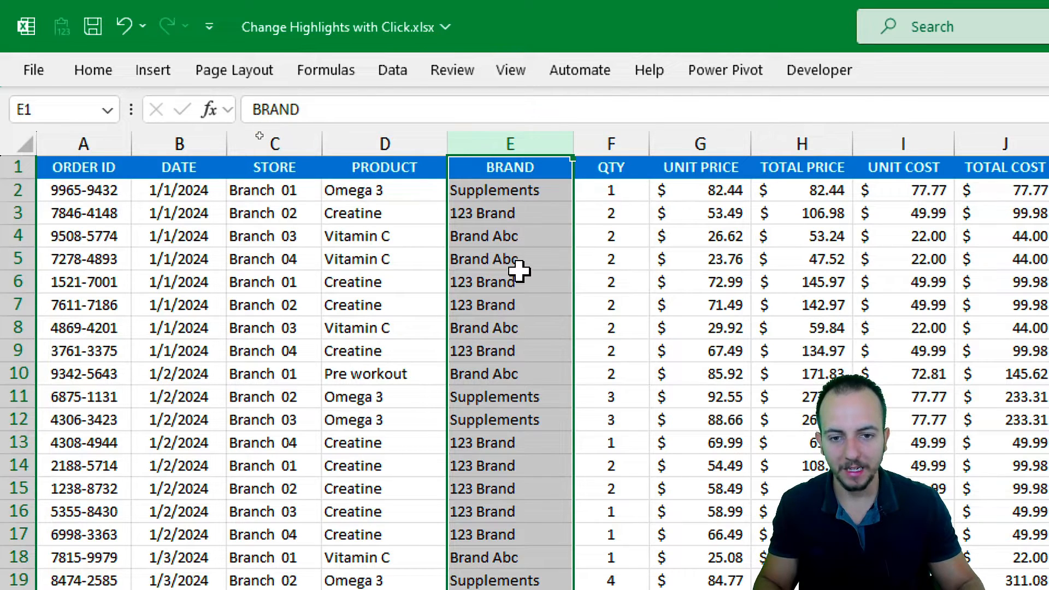
click(97, 73)
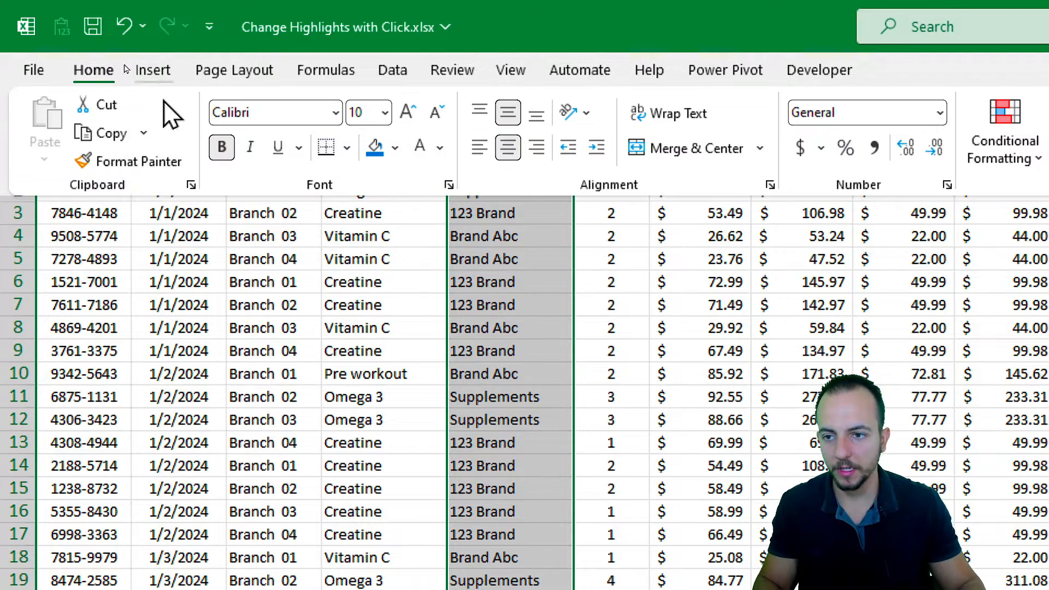
click(1010, 164)
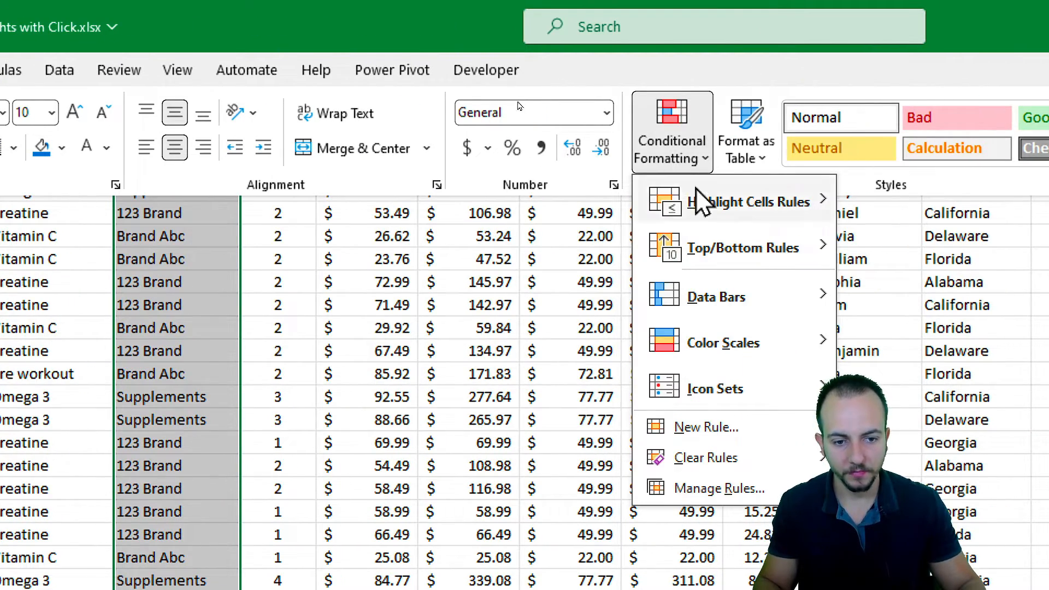
click(721, 433)
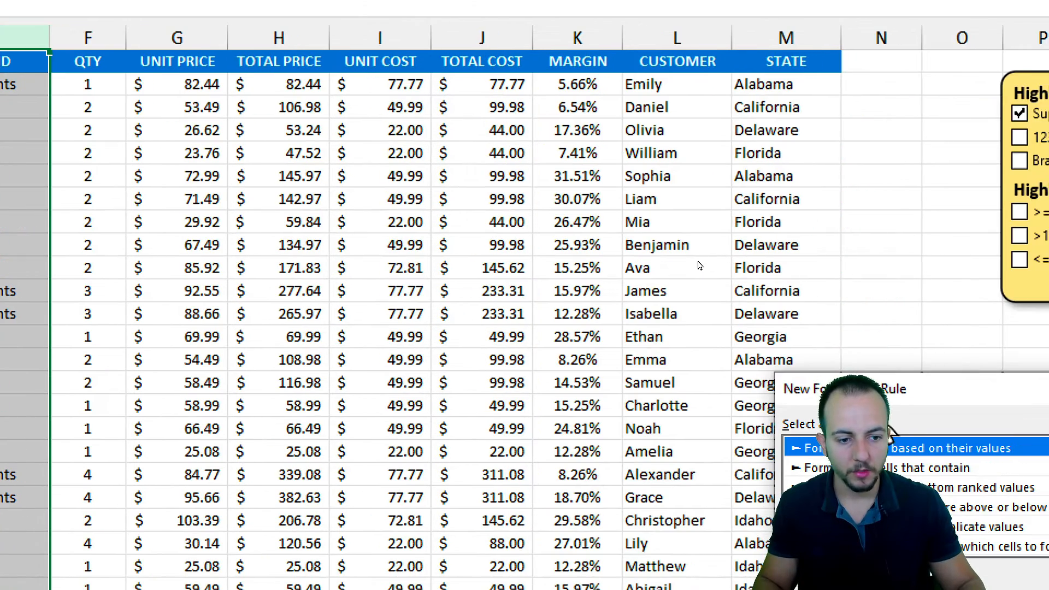
drag(970, 511, 390, 223)
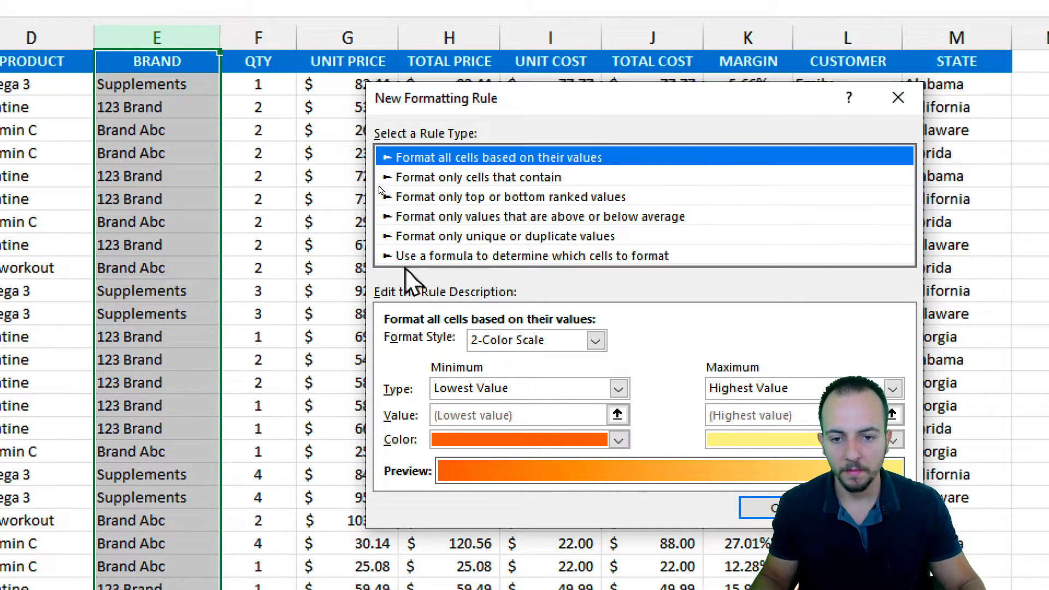
click(430, 257)
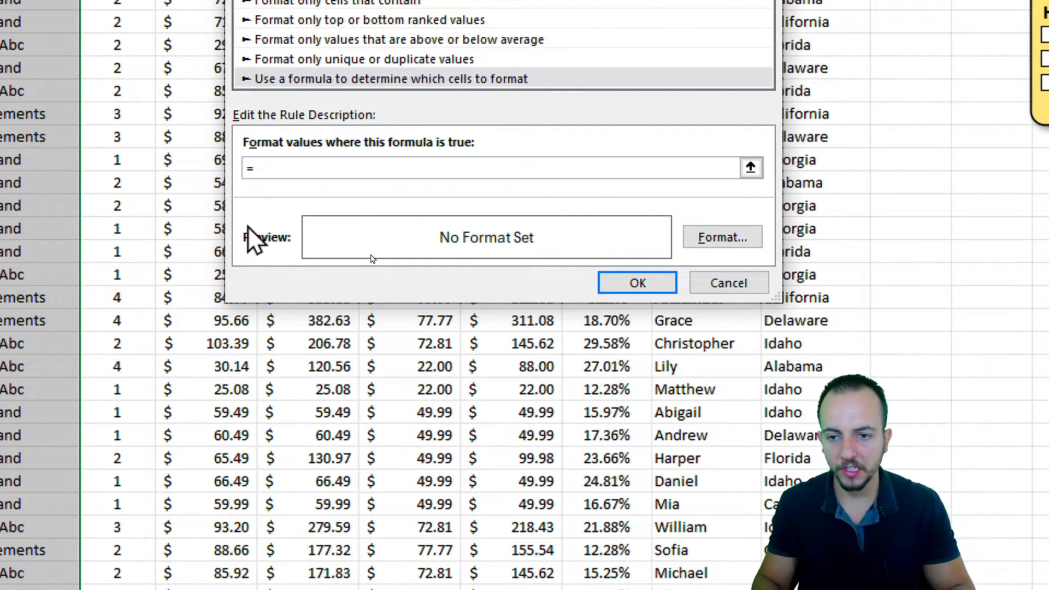
- Enter the rule formula =AND($E1="Supplements",$S$3=TRUE, locking only the column of the brand reference
text(ND()
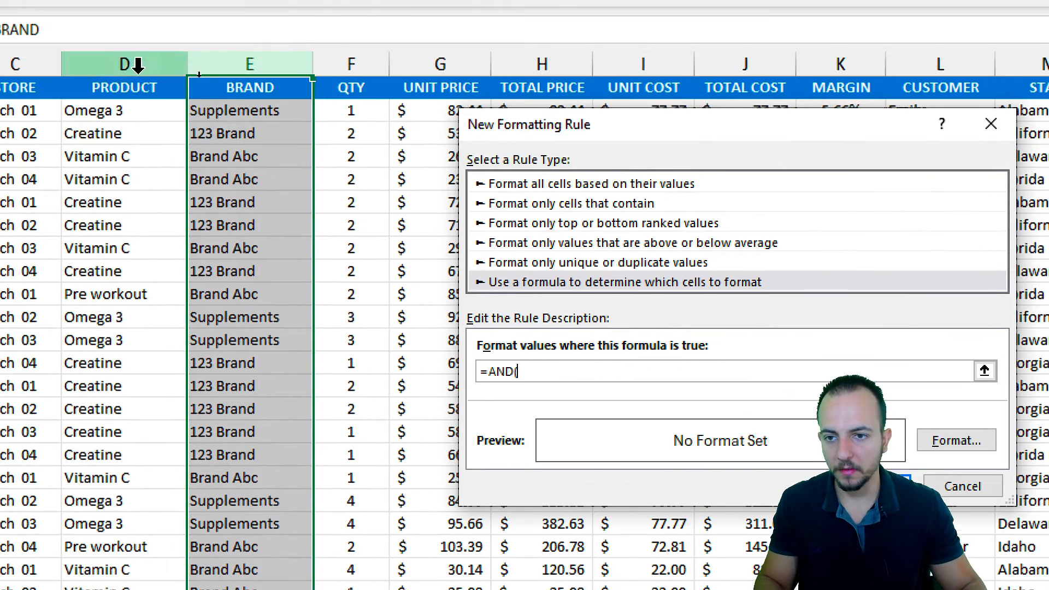
click(248, 96)
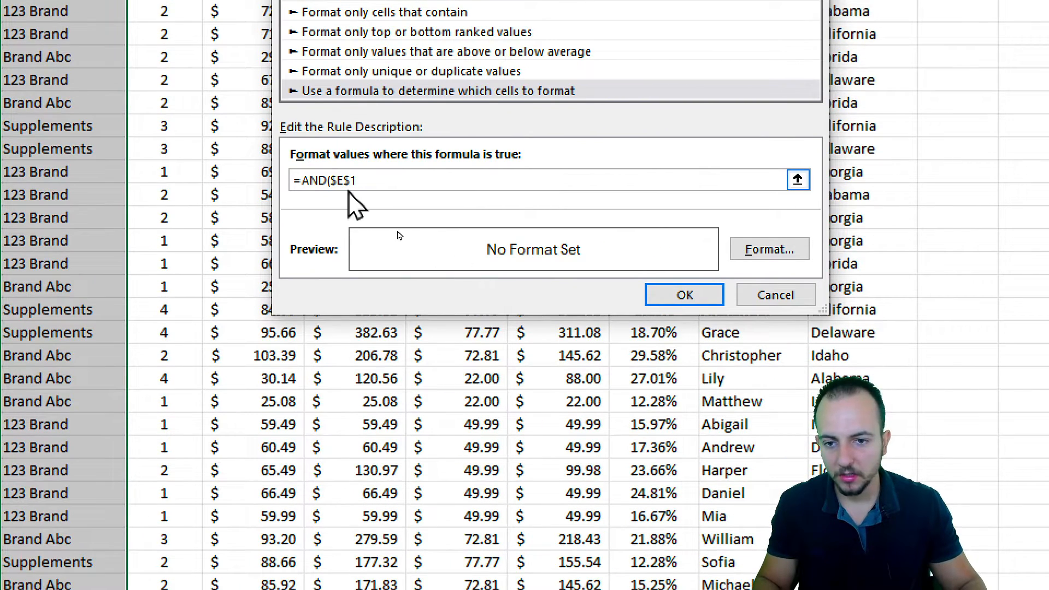
click(345, 180)
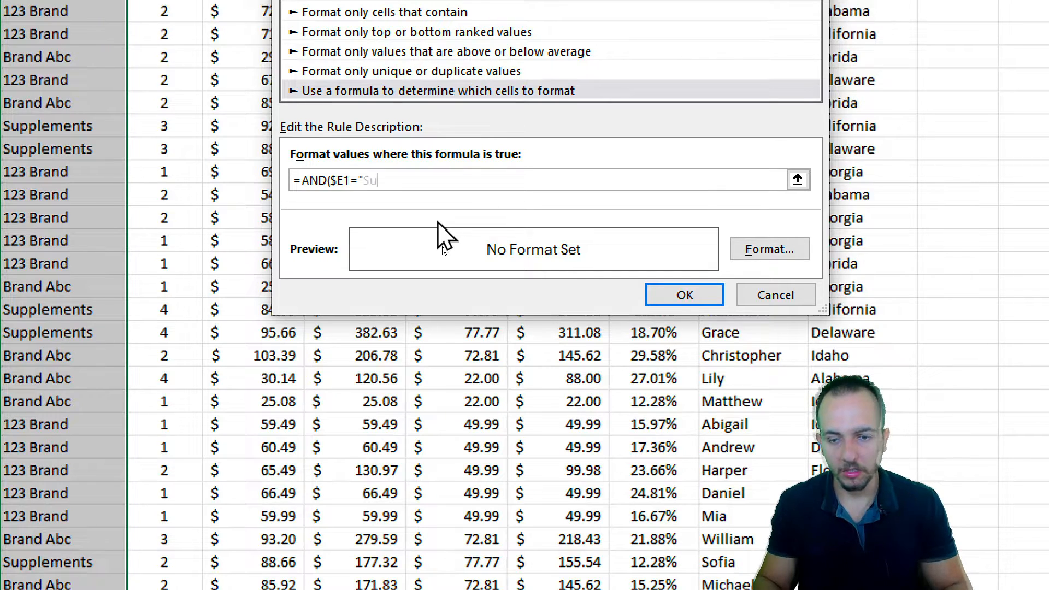
text(pplements)
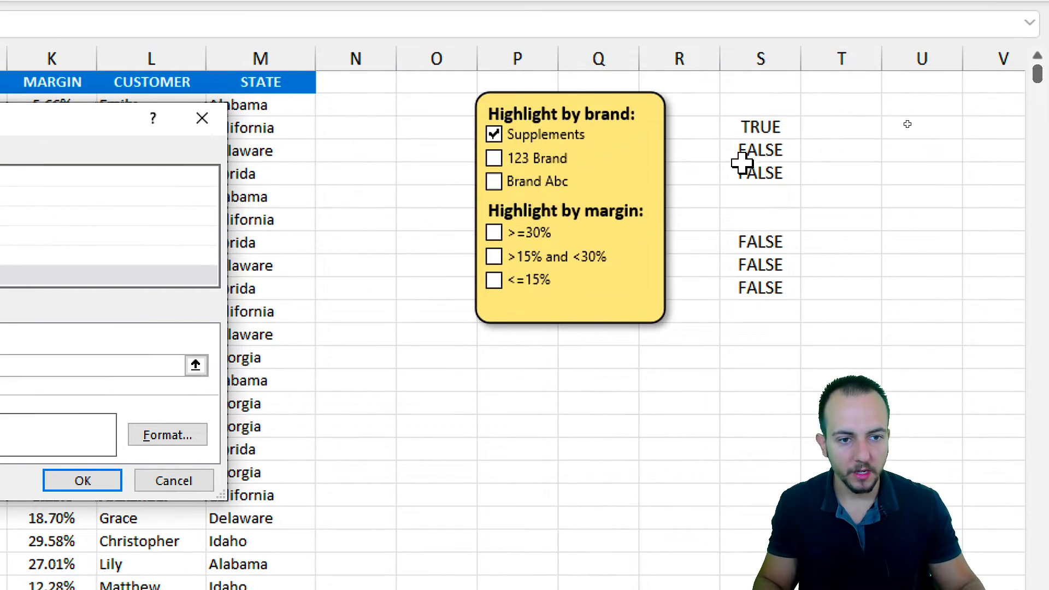
click(764, 120)
mouse_move(803, 116)
mouse_down()
mouse_move(713, 117)
mouse_move(795, 106)
mouse_up()
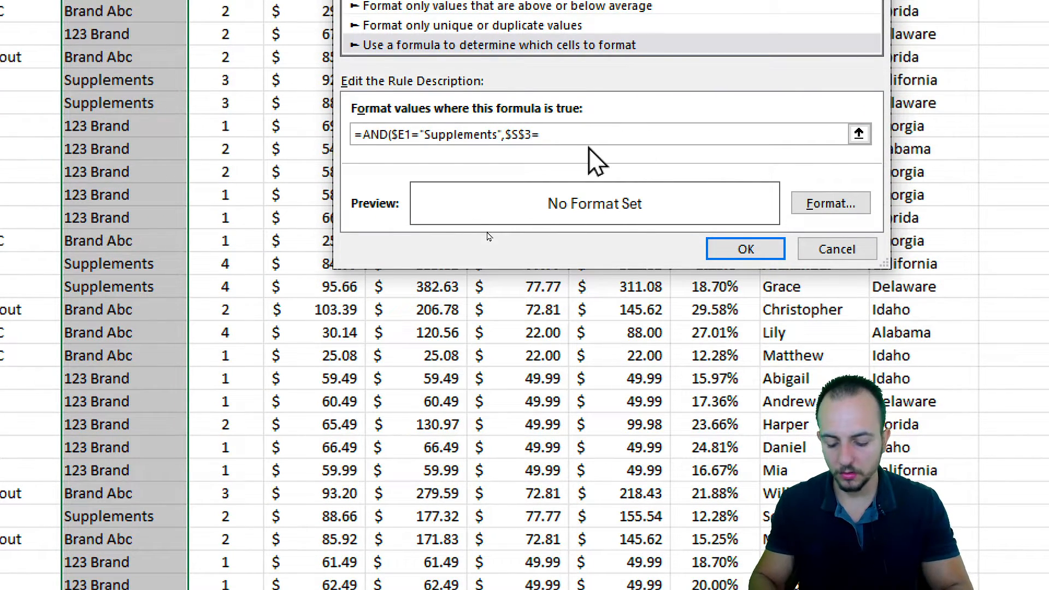
text(=TRUE)
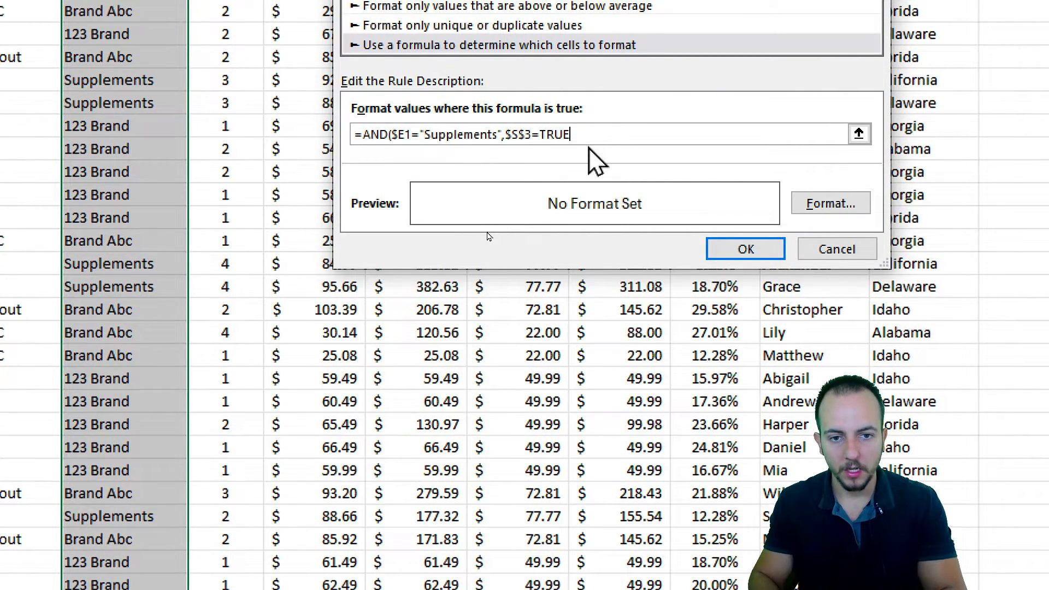
click(541, 134)
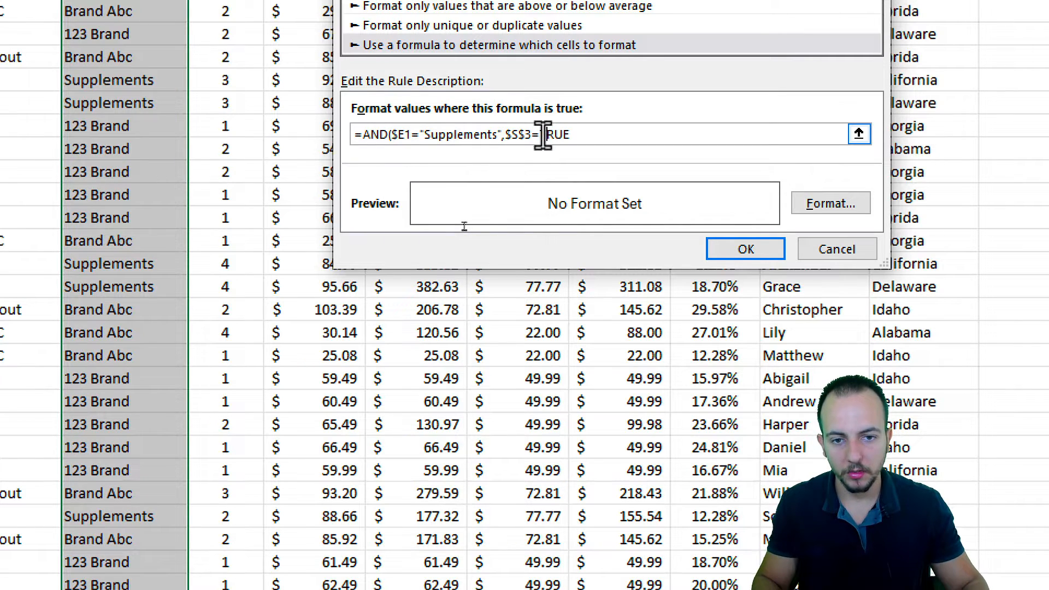
text(")
click(593, 134)
text(")
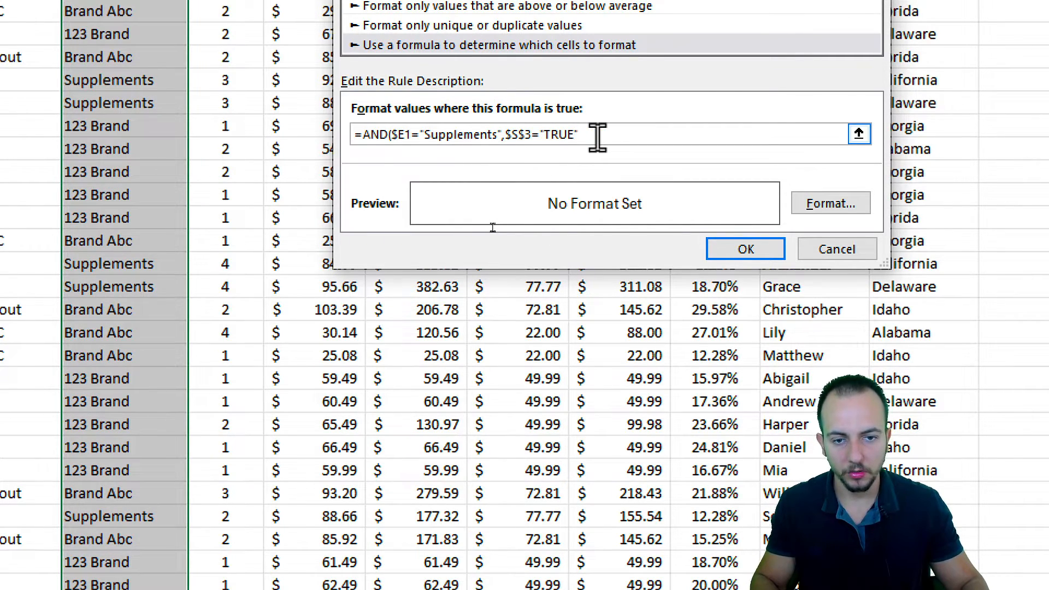
click(542, 134)
key(BackSpace)
click(596, 134)
key(BackSpace)
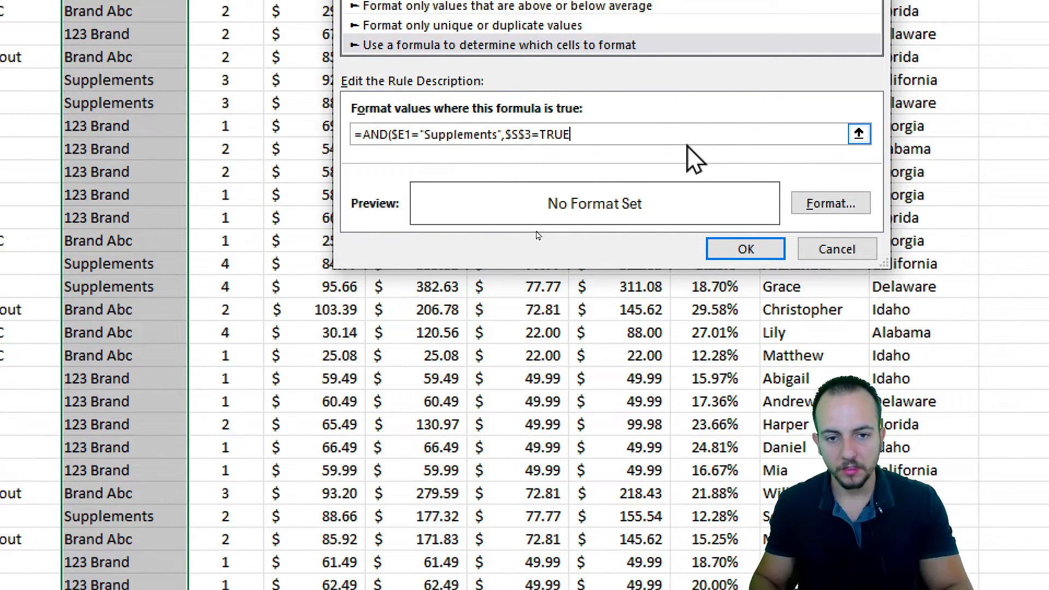
- Complete the Supplements formula with its closing parenthesis and apply the rule with a purple fill and white font
text())
click(830, 203)
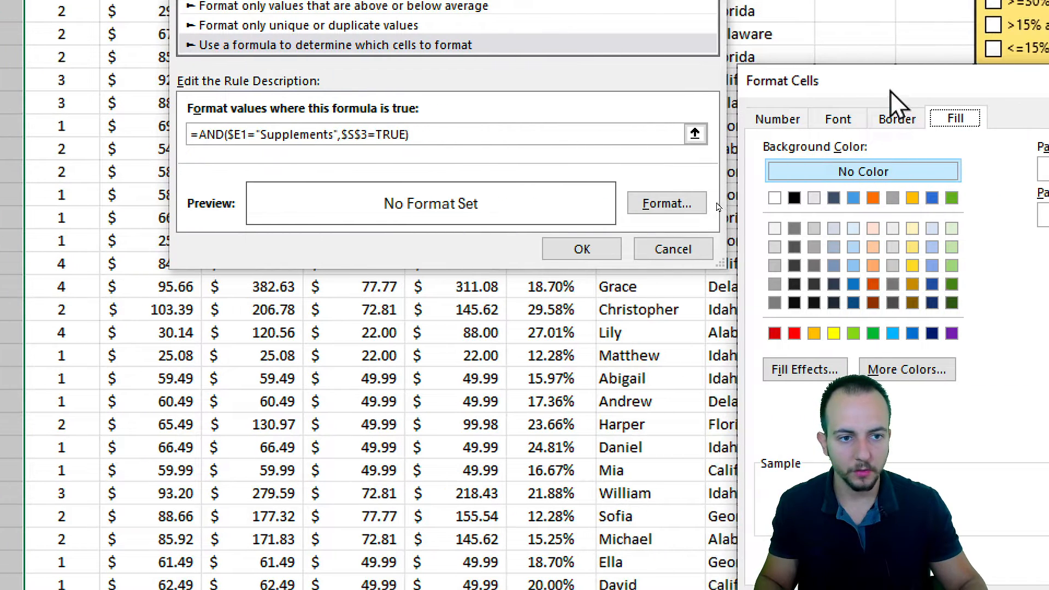
drag(1038, 96, 613, 84)
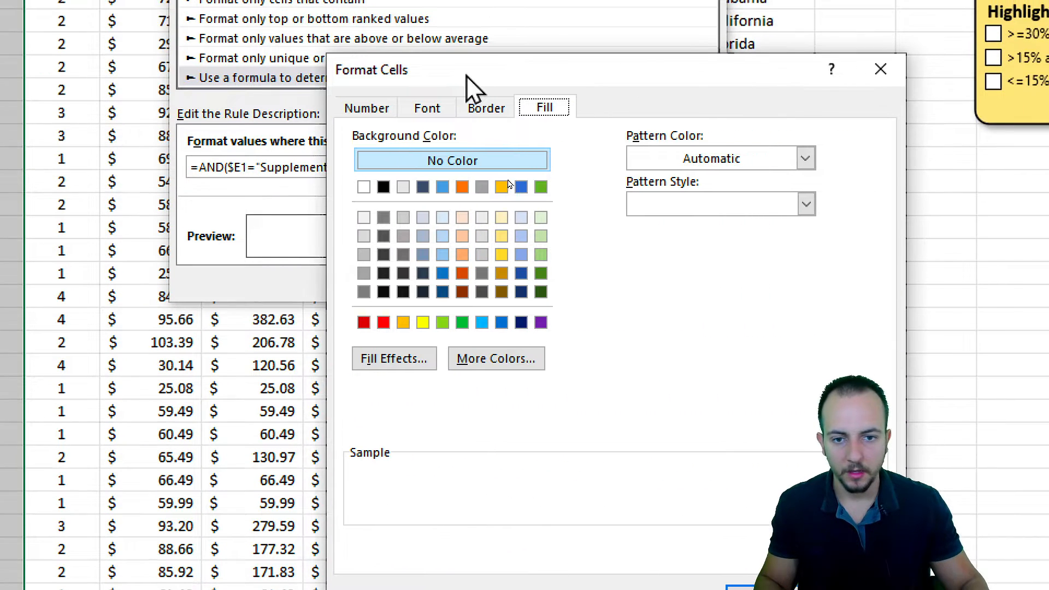
click(541, 322)
click(427, 108)
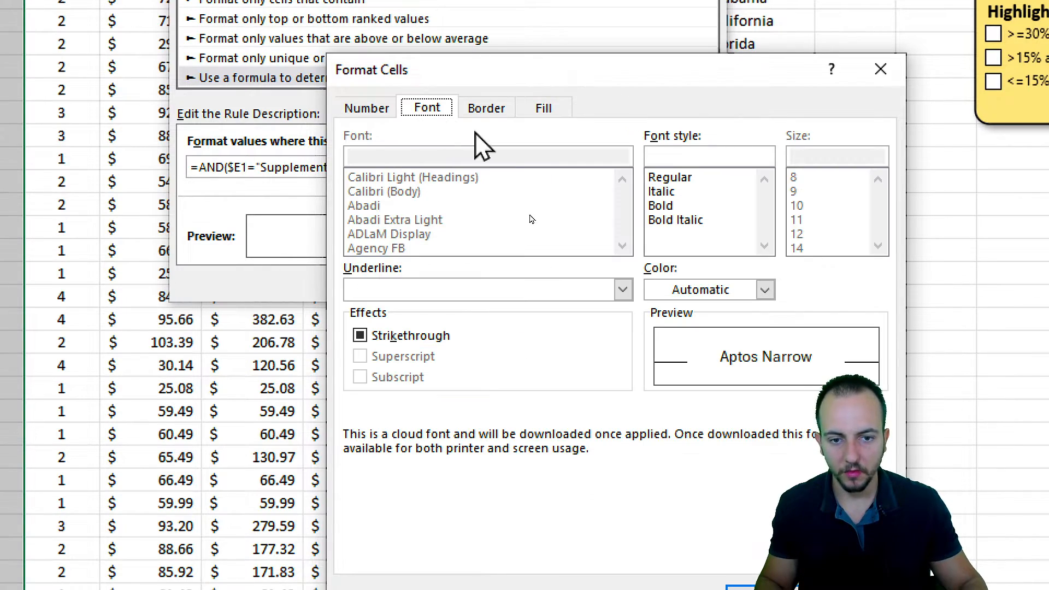
click(705, 289)
click(699, 320)
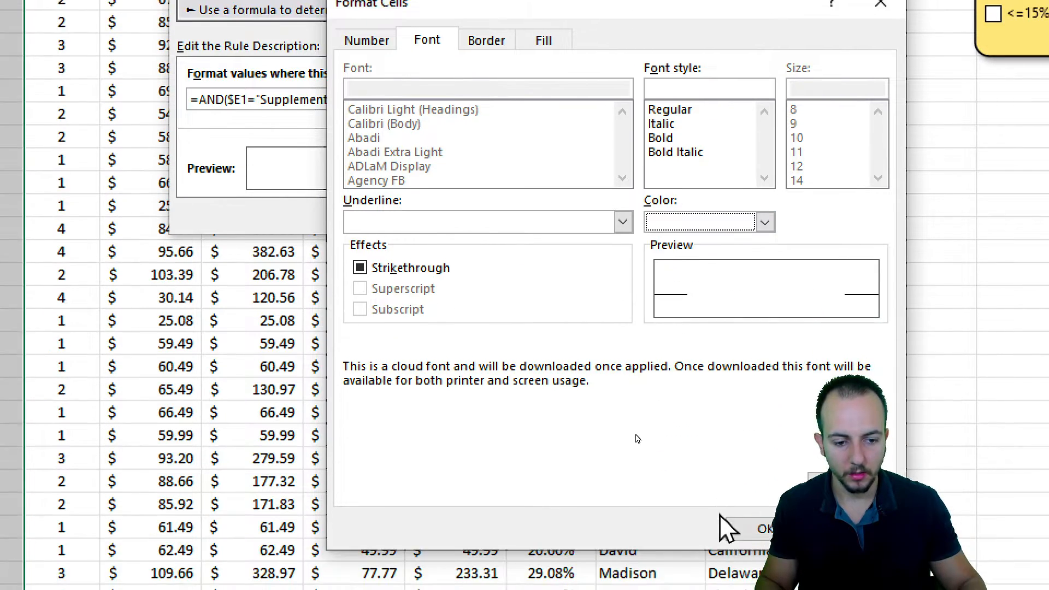
click(749, 588)
click(582, 199)
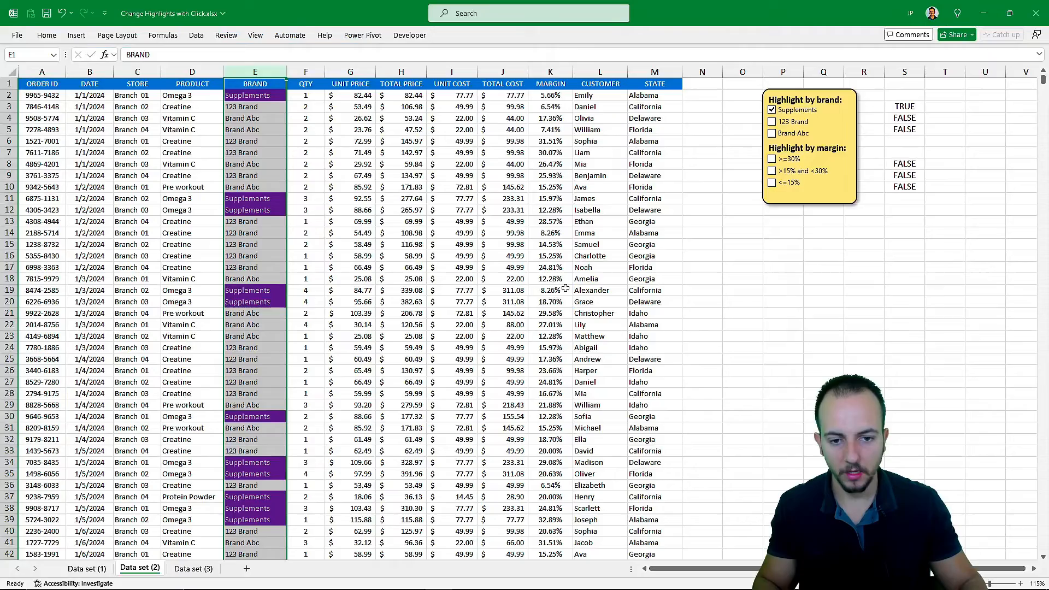
- Deselect the BRAND column and toggle the Supplements check box repeatedly to test its highlight, leaving it ticked
click(487, 246)
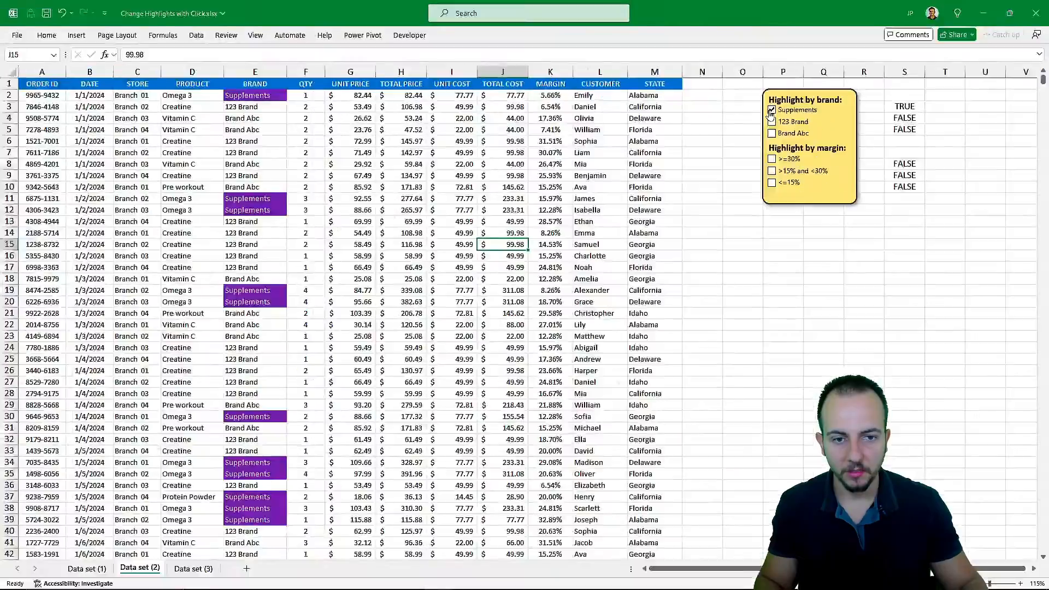
click(492, 155)
click(771, 111)
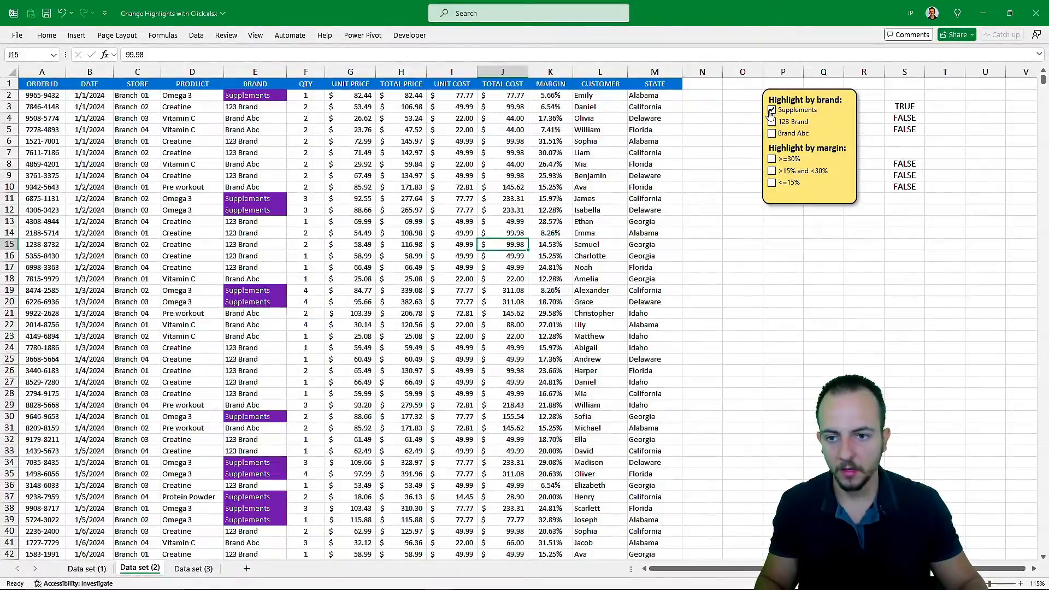
click(771, 111)
click(771, 111)
click(771, 111)
click(771, 110)
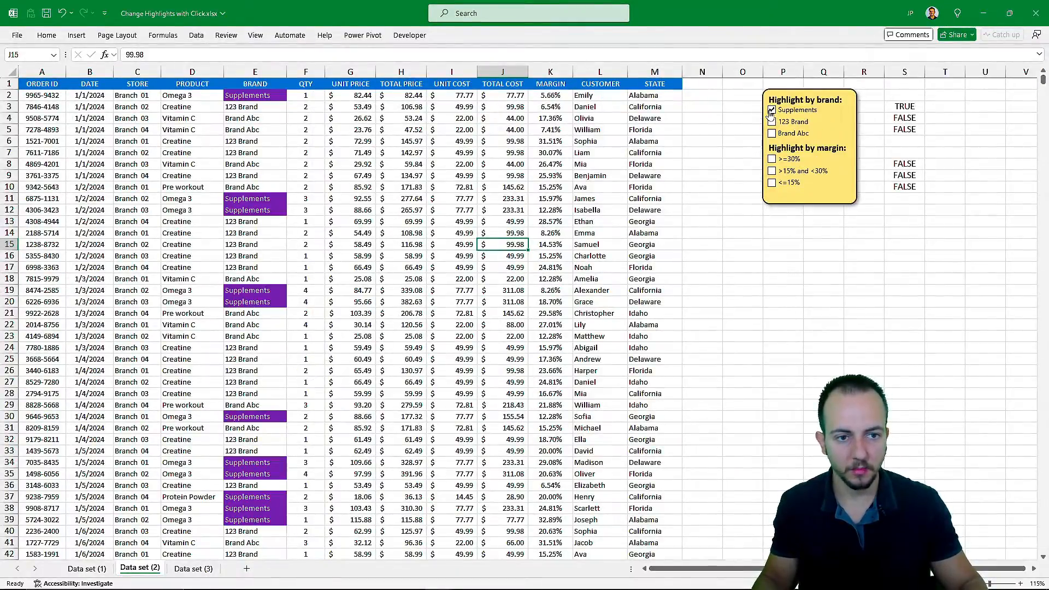
click(771, 111)
click(771, 111)
click(771, 111)
click(771, 111)
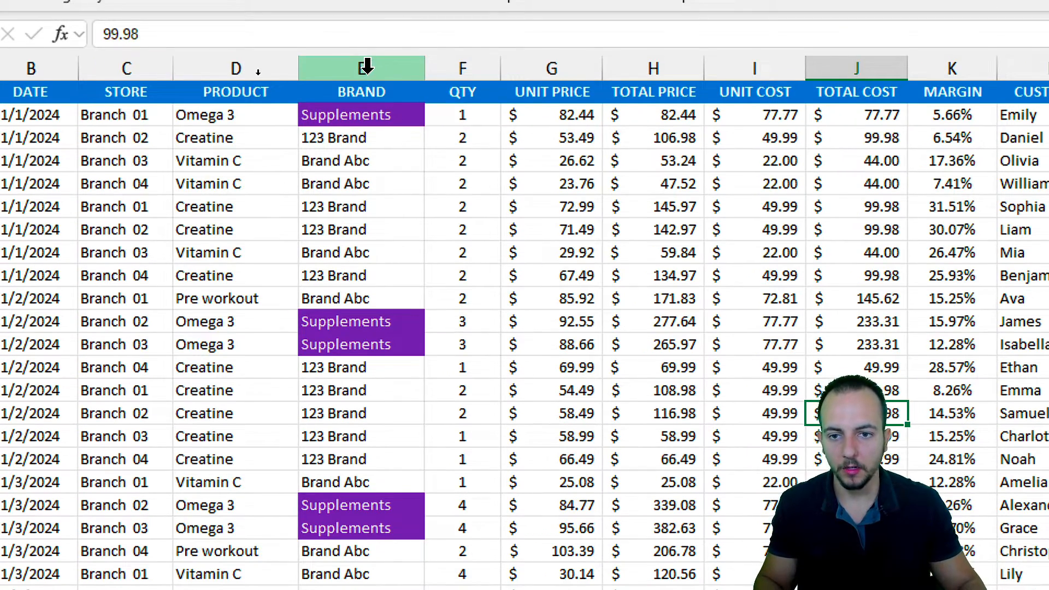
- Start another formula-based conditional formatting rule on the BRAND column E
click(365, 65)
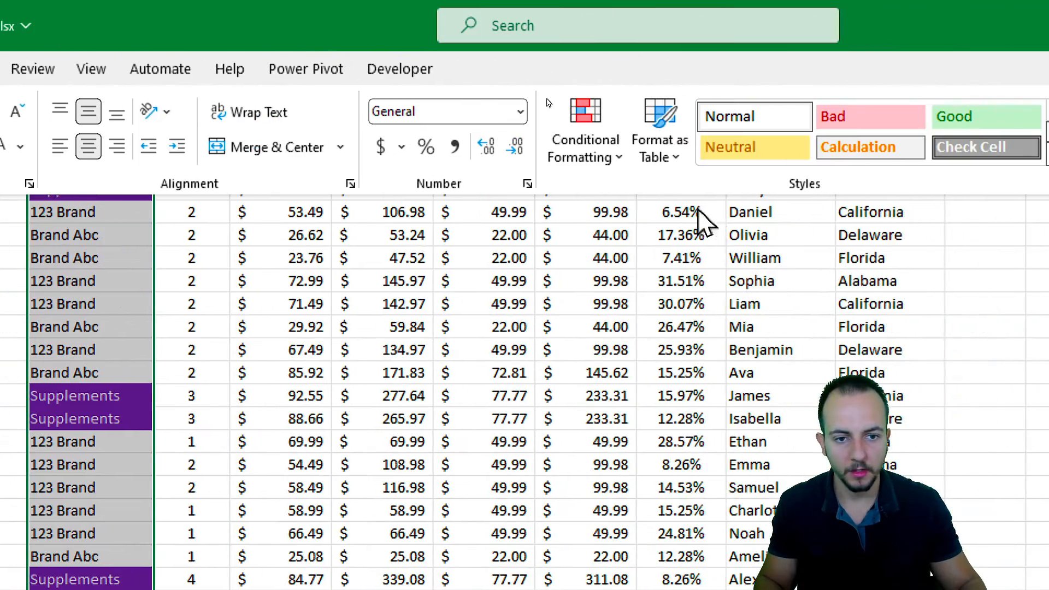
click(585, 136)
click(616, 424)
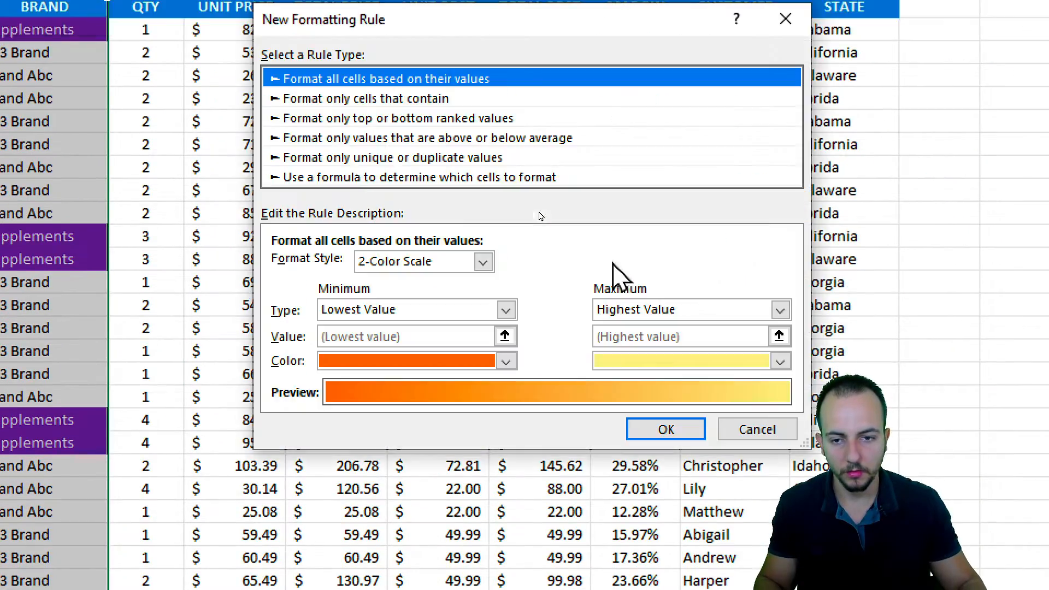
click(363, 178)
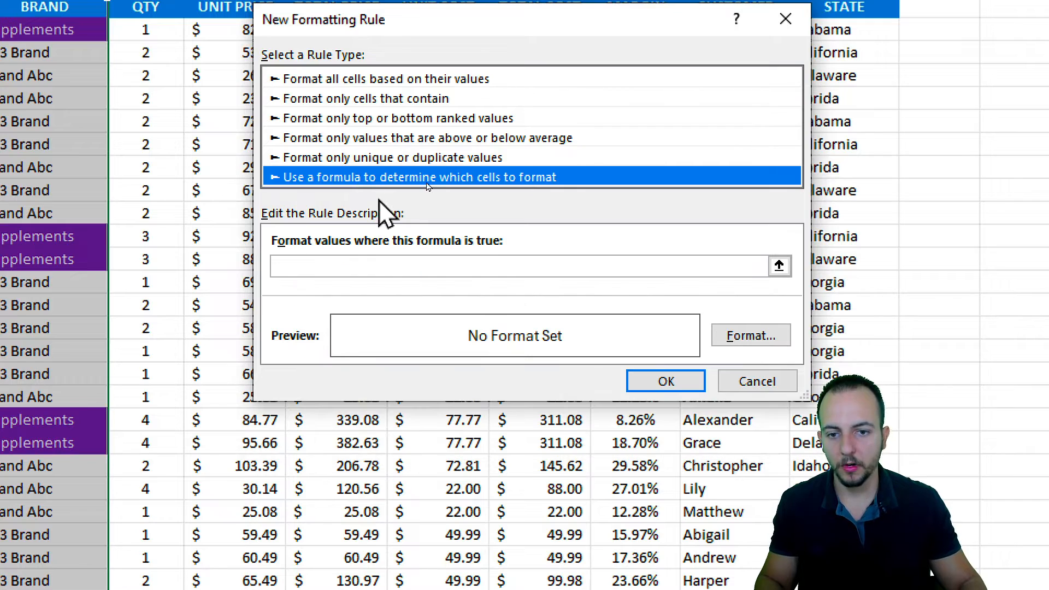
- Enter the rule formula =AND($E1="123 Brand",$S$4=TRUE), locking only the column of the brand reference
click(355, 272)
text(=AN)
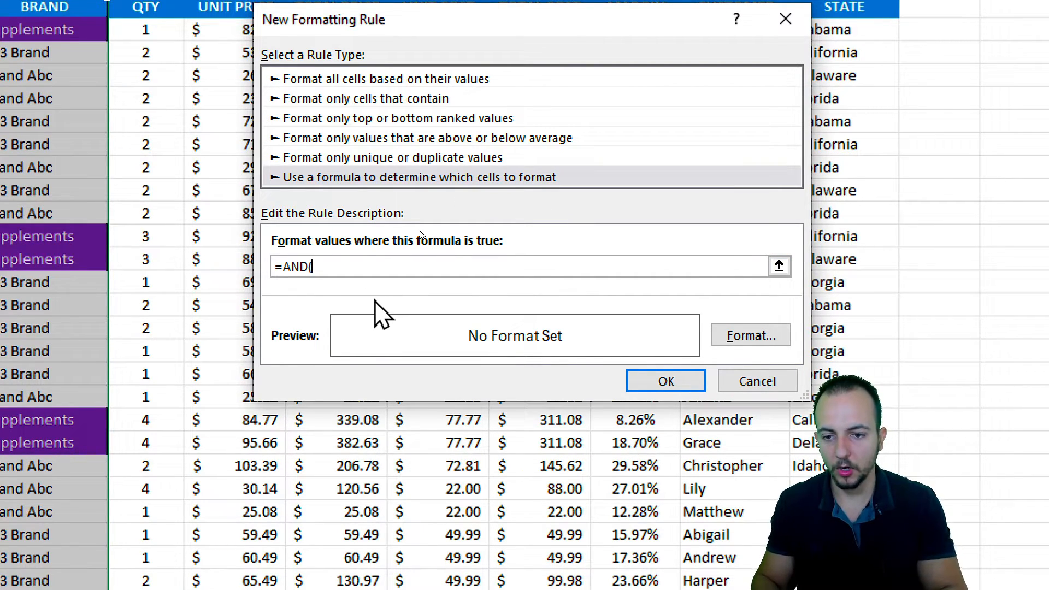
text(D()
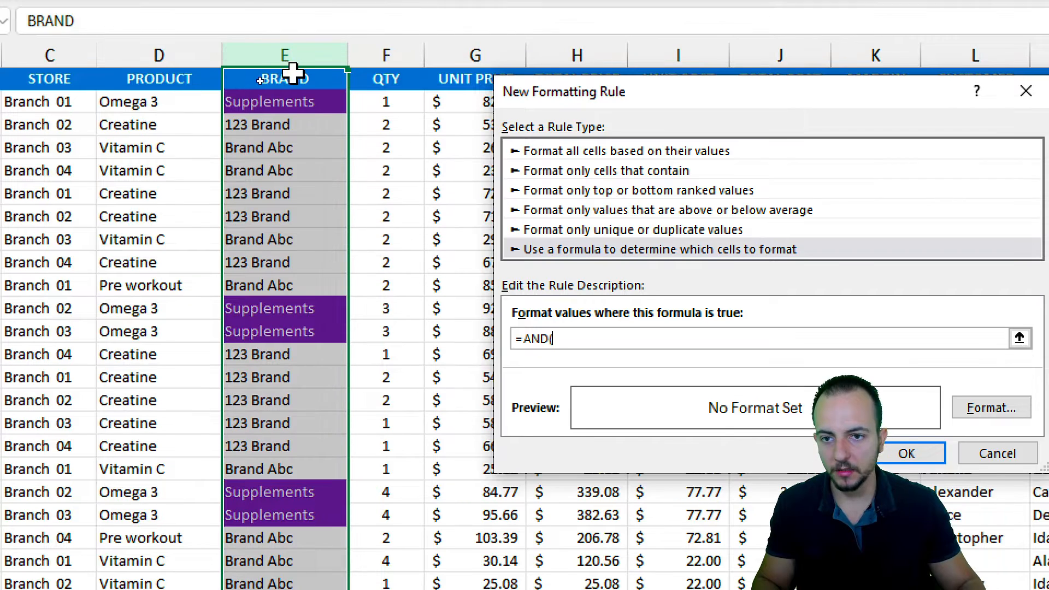
click(30, 6)
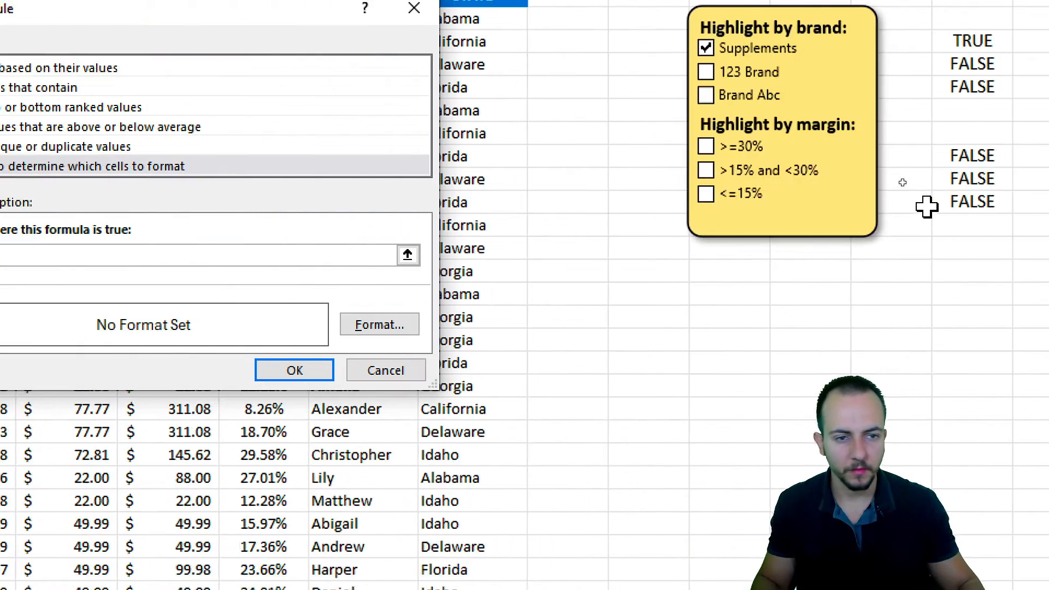
text(="123 )
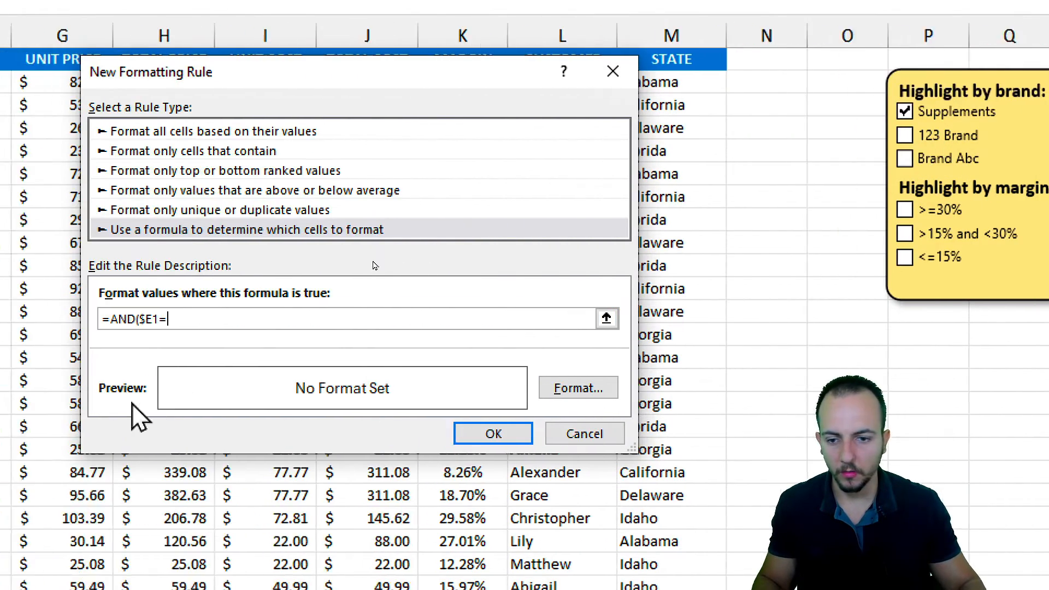
text(B)
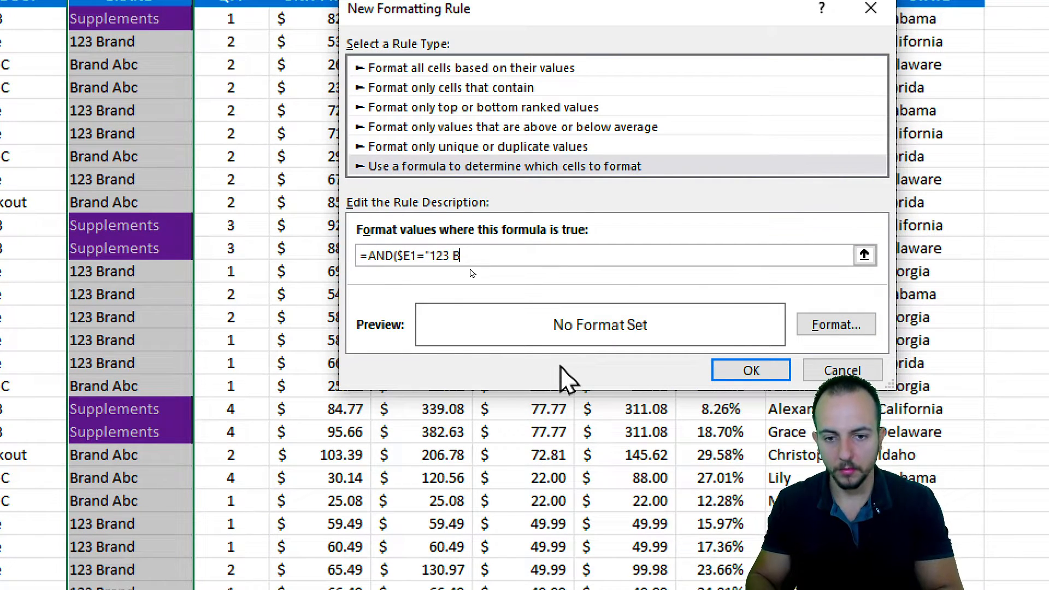
text(rand",)
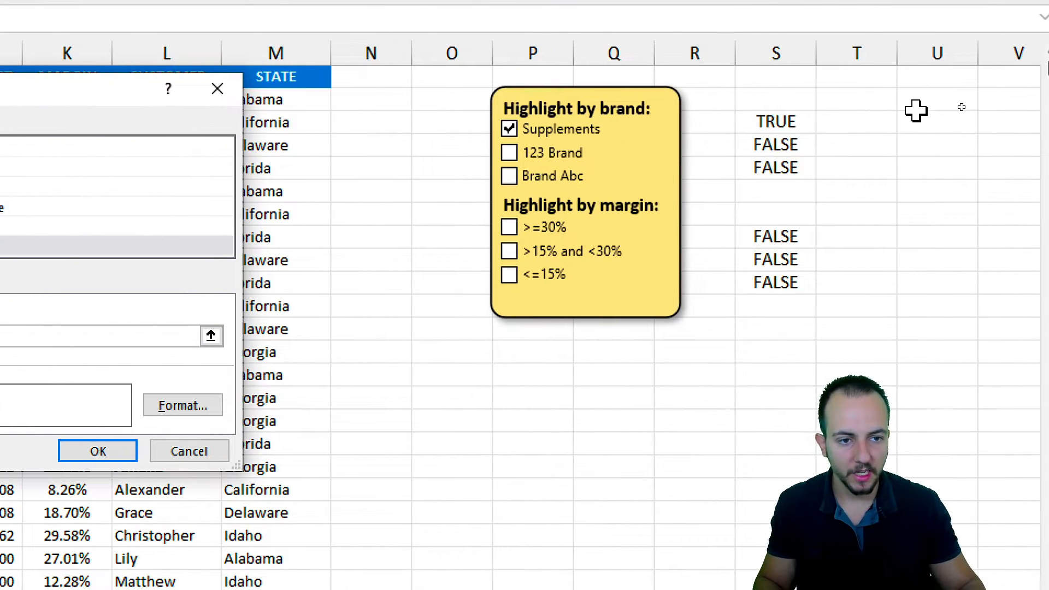
click(813, 144)
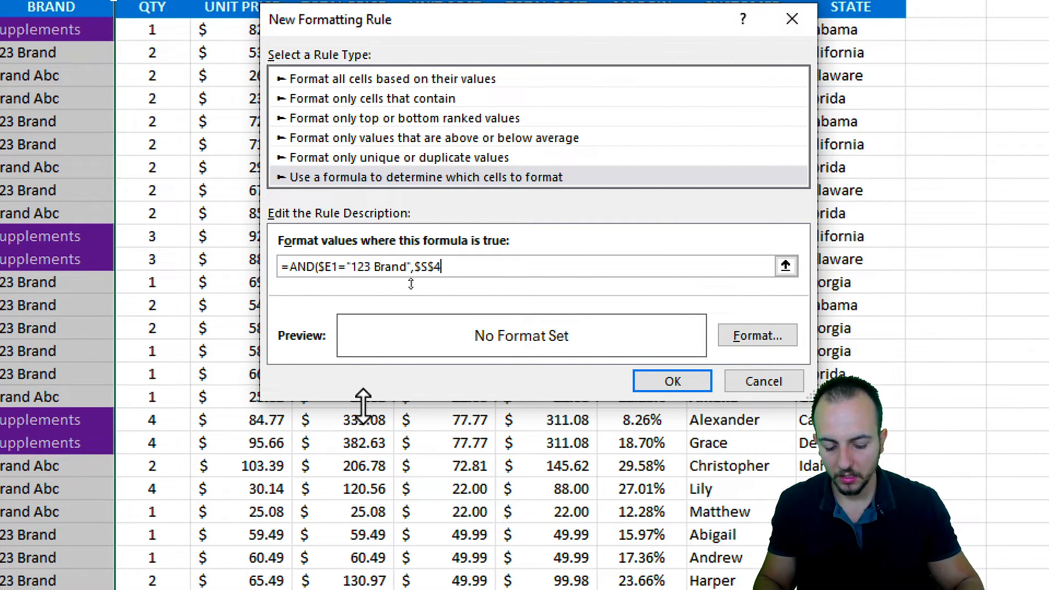
text(=AND($E1="123 Brand",$S$4=)
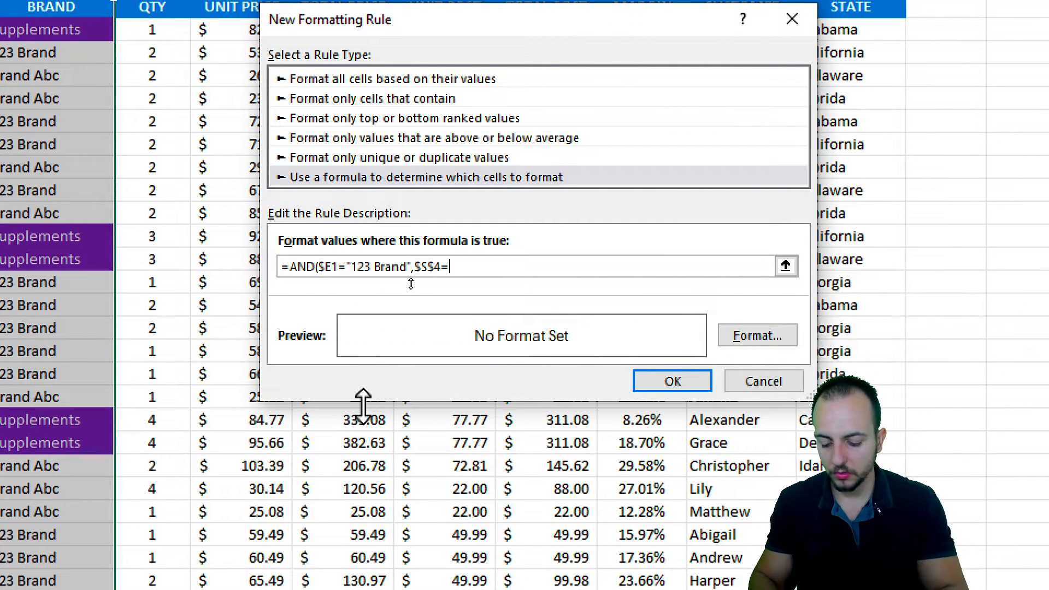
text(TRUE)
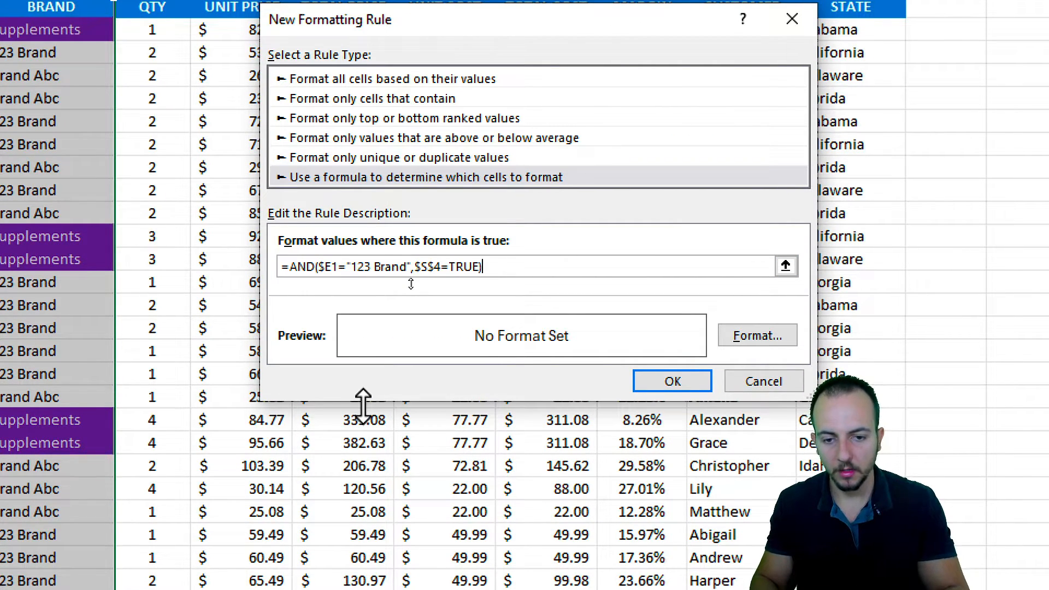
- Format the 123 Brand rule with a white font and red fill, and apply it
click(757, 335)
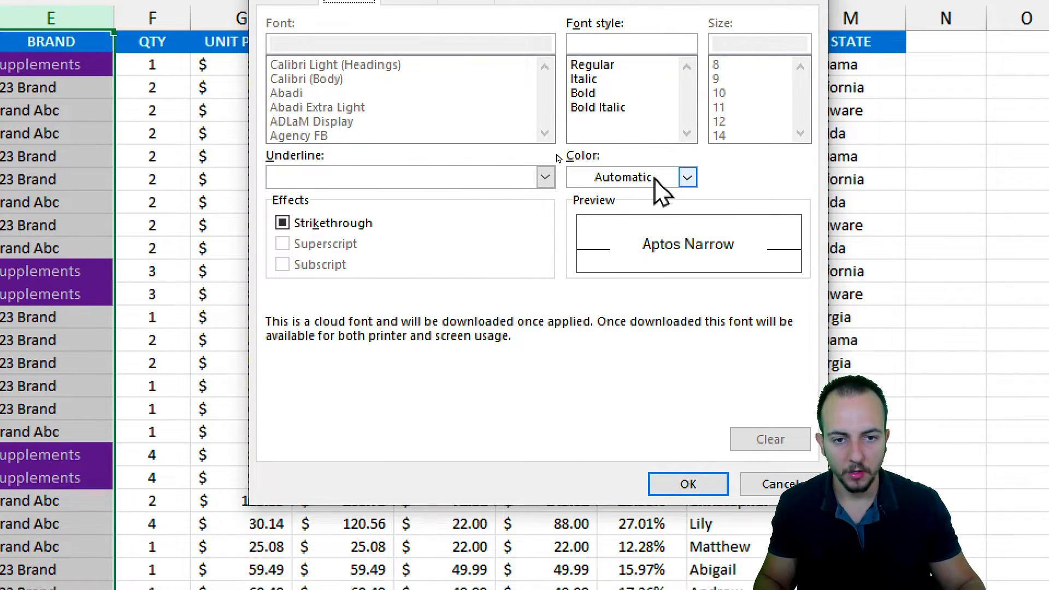
click(687, 177)
click(593, 274)
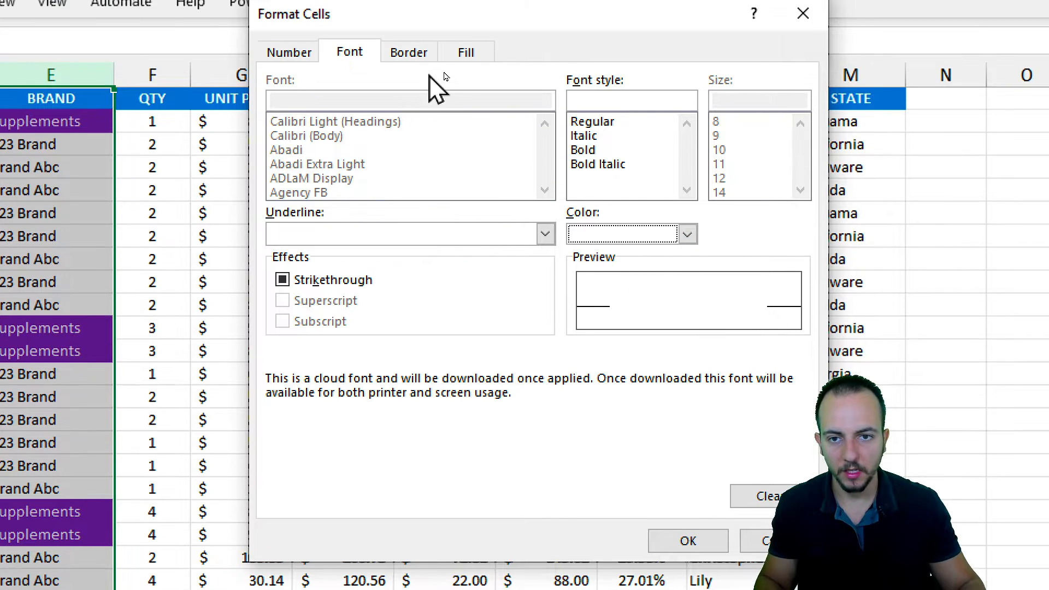
click(466, 52)
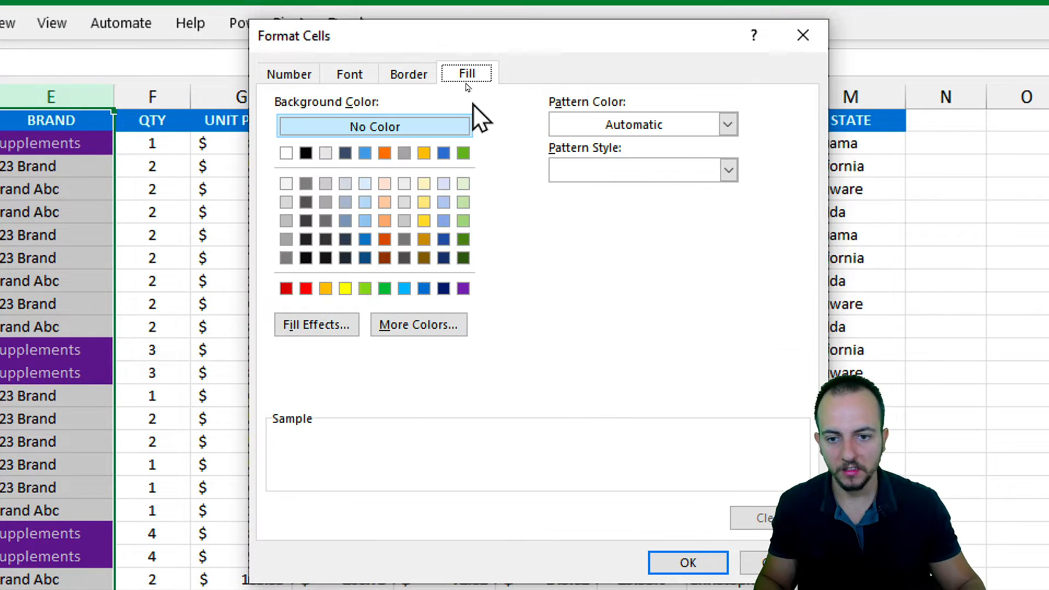
click(385, 289)
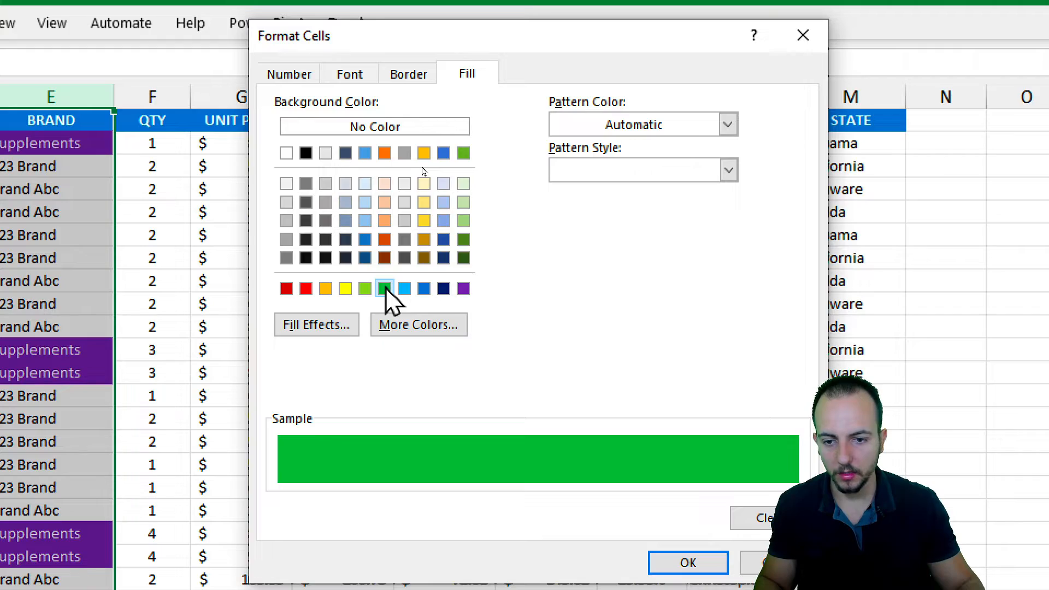
click(307, 289)
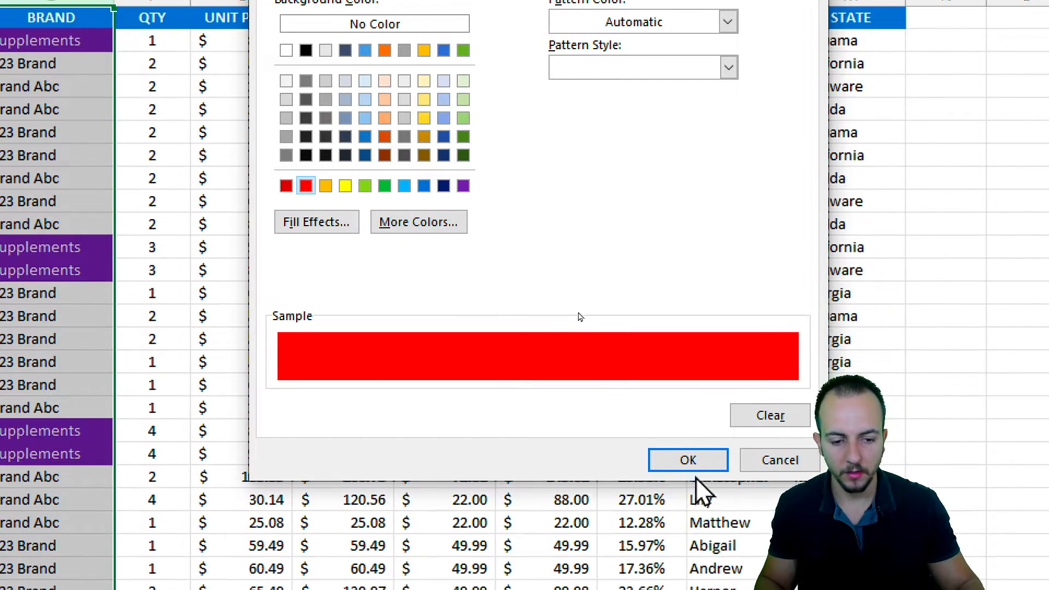
click(688, 460)
click(676, 398)
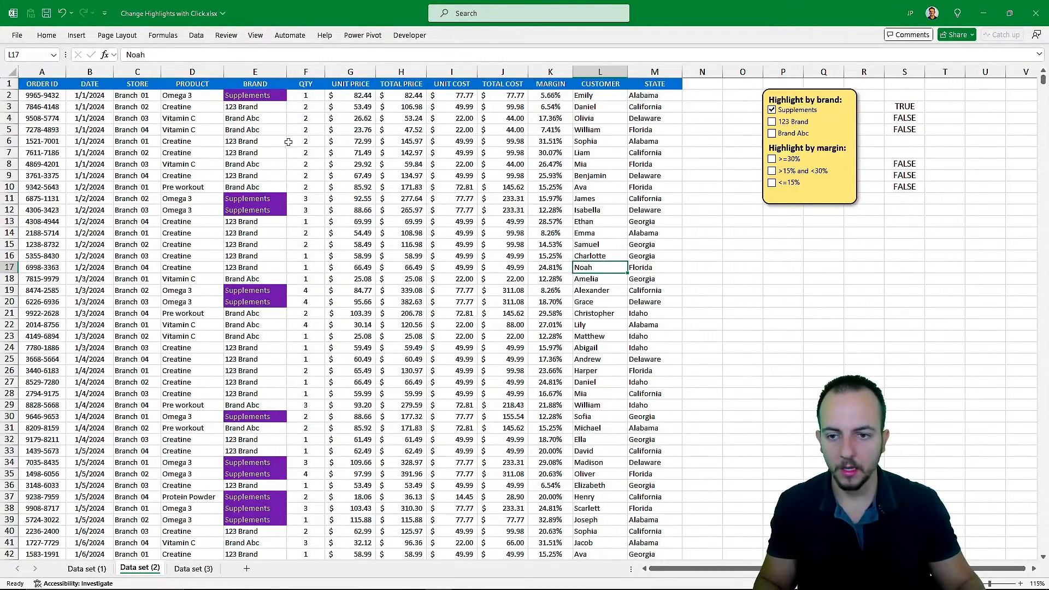
- Review the BRAND column and tick the 123 Brand check box to test its highlight
scroll(321, 202, down, 15)
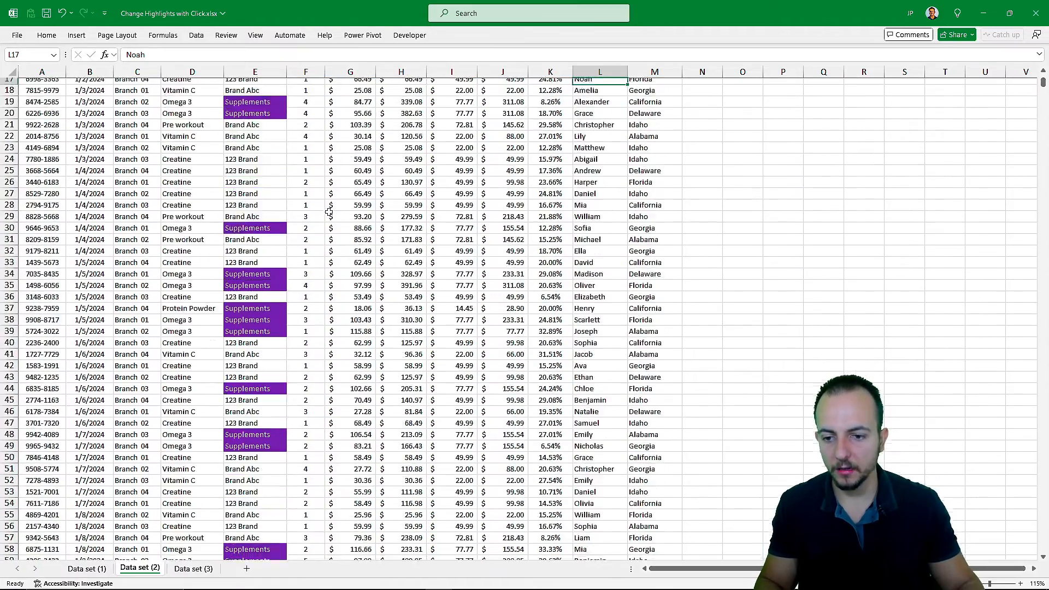
scroll(330, 211, up, 15)
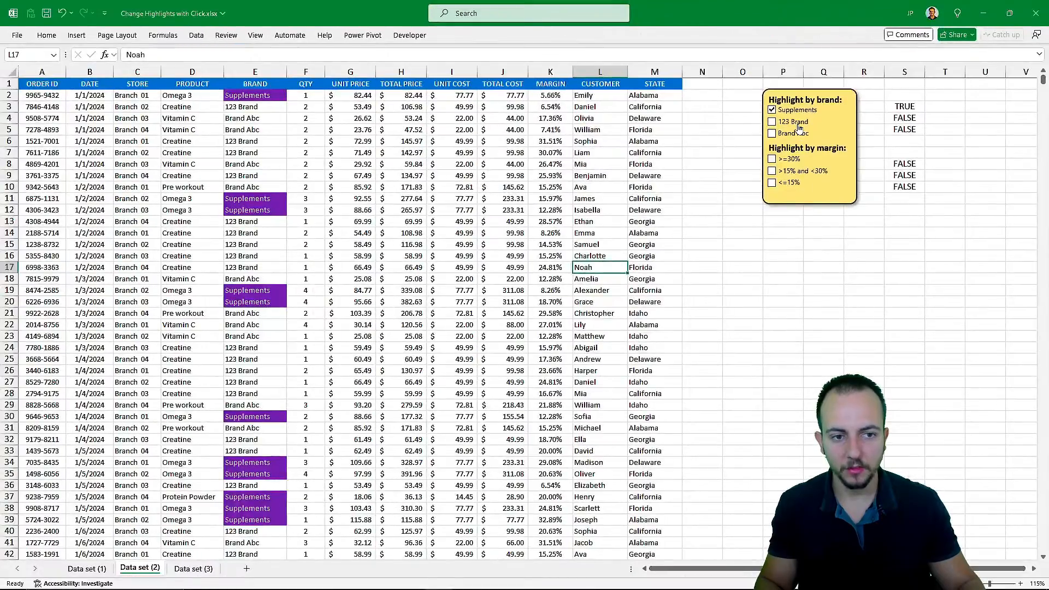
click(549, 185)
click(550, 185)
click(799, 127)
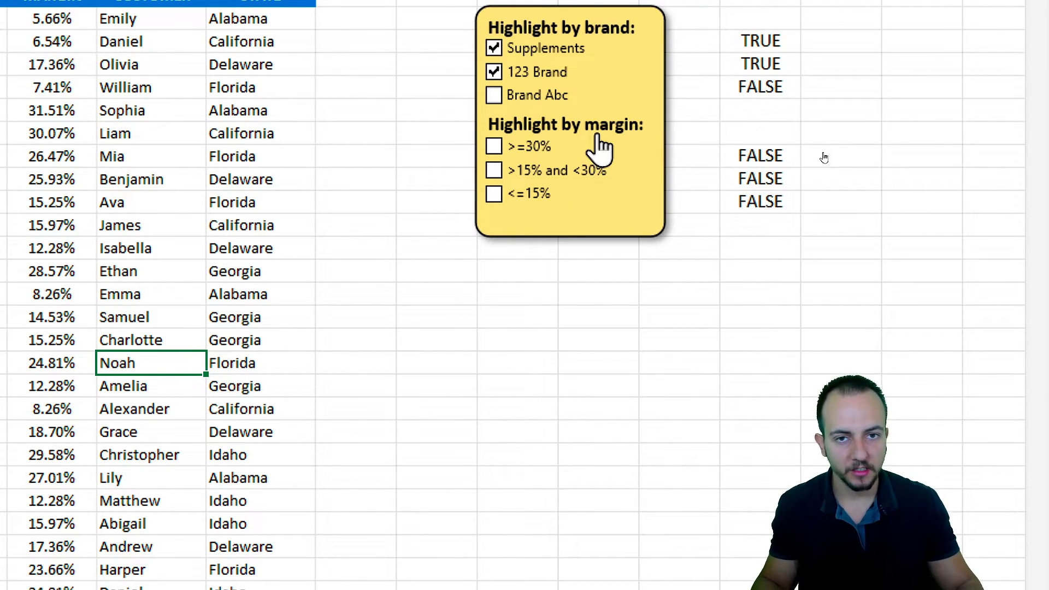
click(527, 105)
click(528, 105)
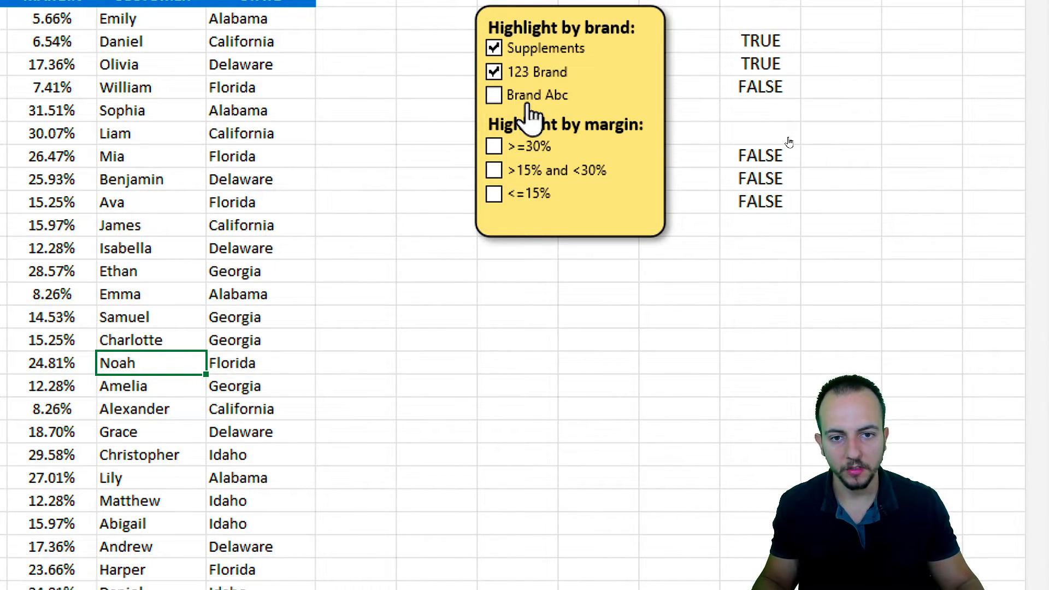
click(528, 116)
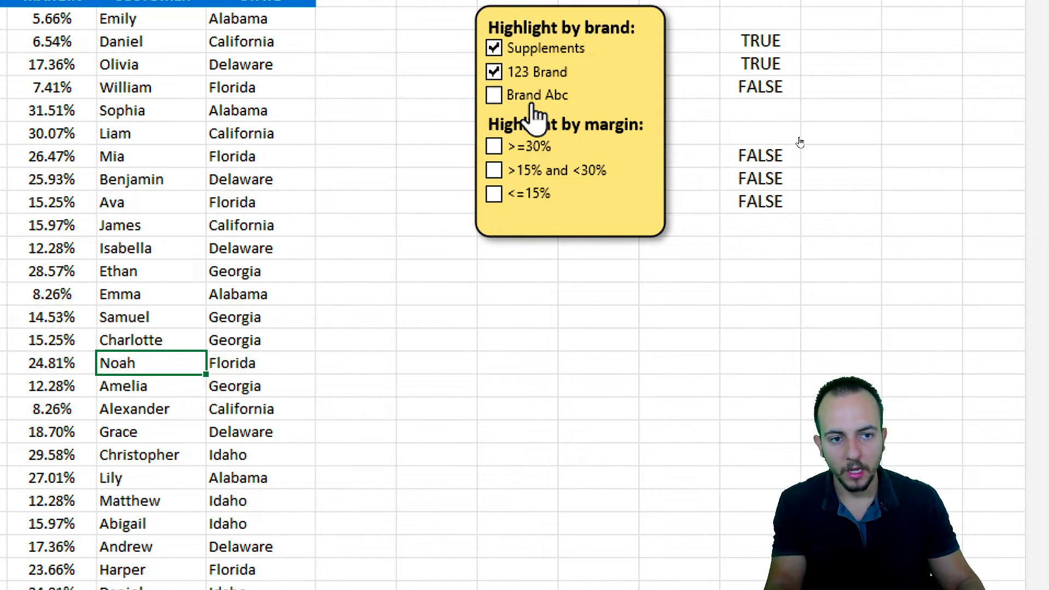
- Select all data rows from cell A2 through the STATE column M, excluding the header row
click(779, 83)
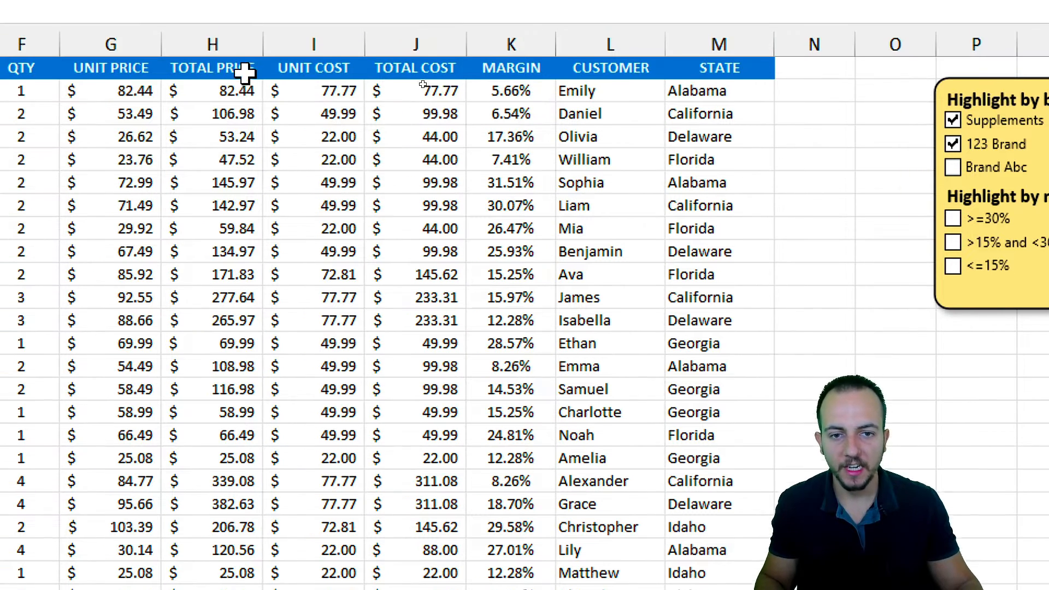
click(525, 68)
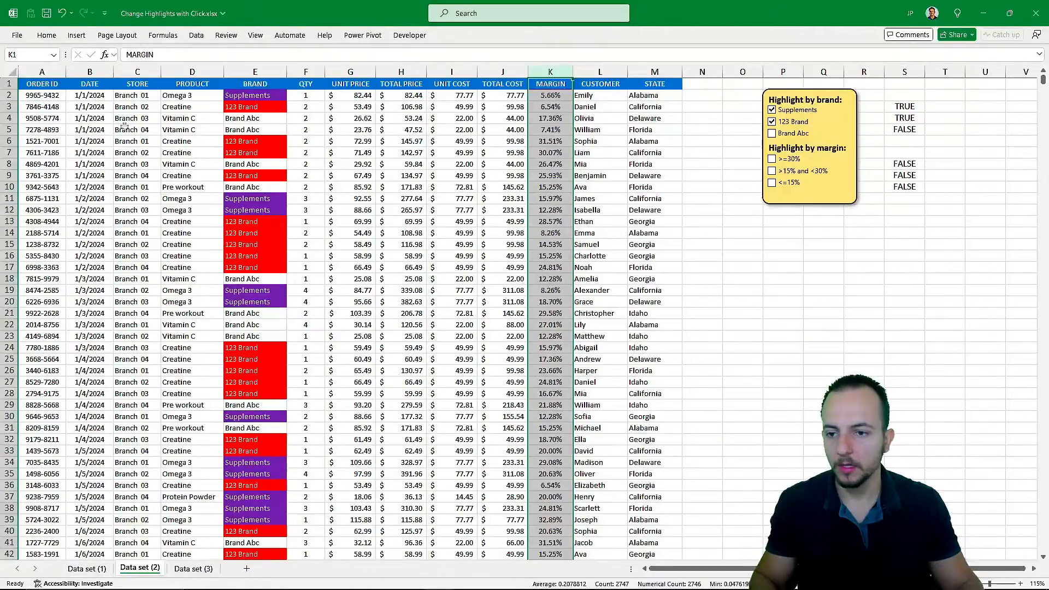
drag(53, 107, 629, 330)
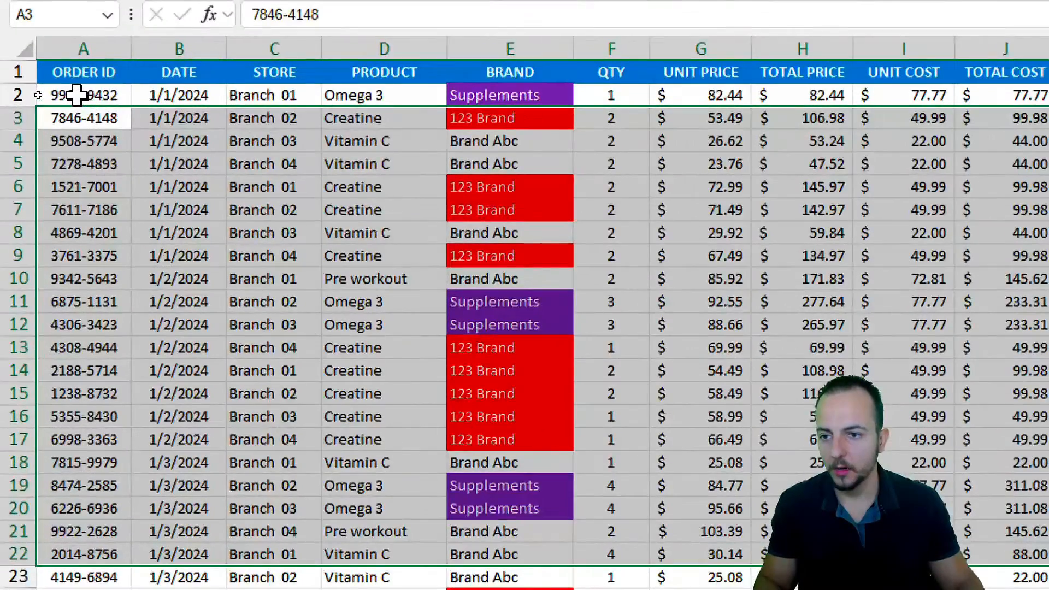
click(40, 96)
drag(116, 95, 1048, 589)
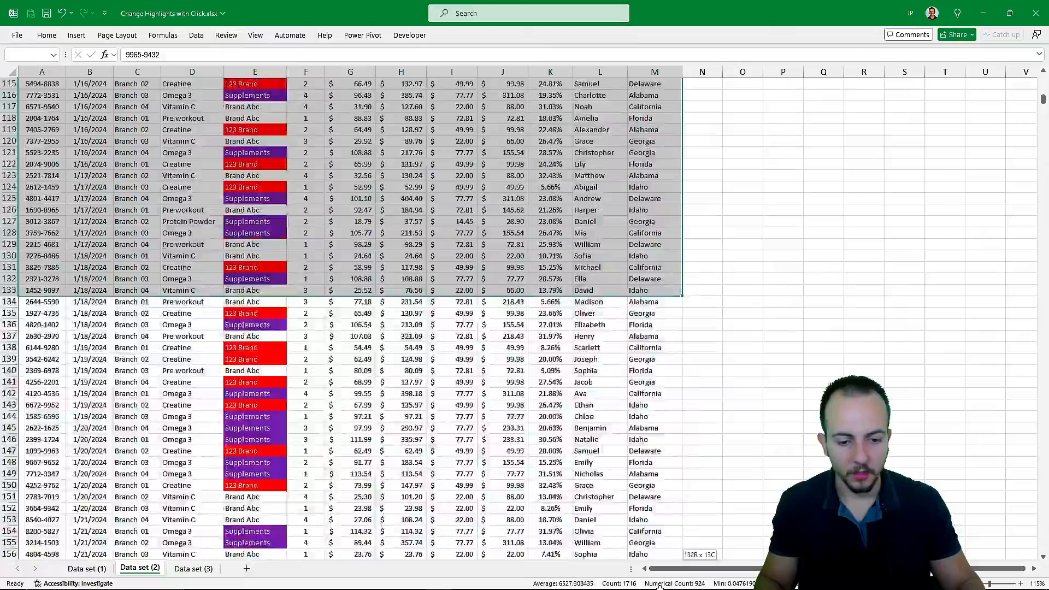
drag(660, 587, 683, 502)
drag(1041, 549, 1033, 72)
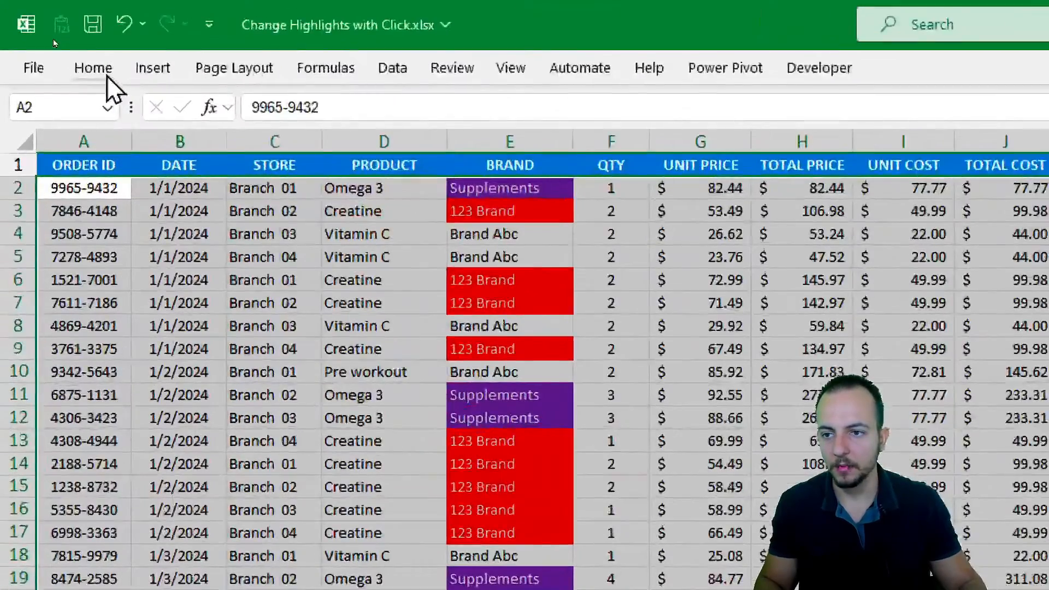
- Start a formula-based conditional formatting rule for the selected data rows
click(54, 38)
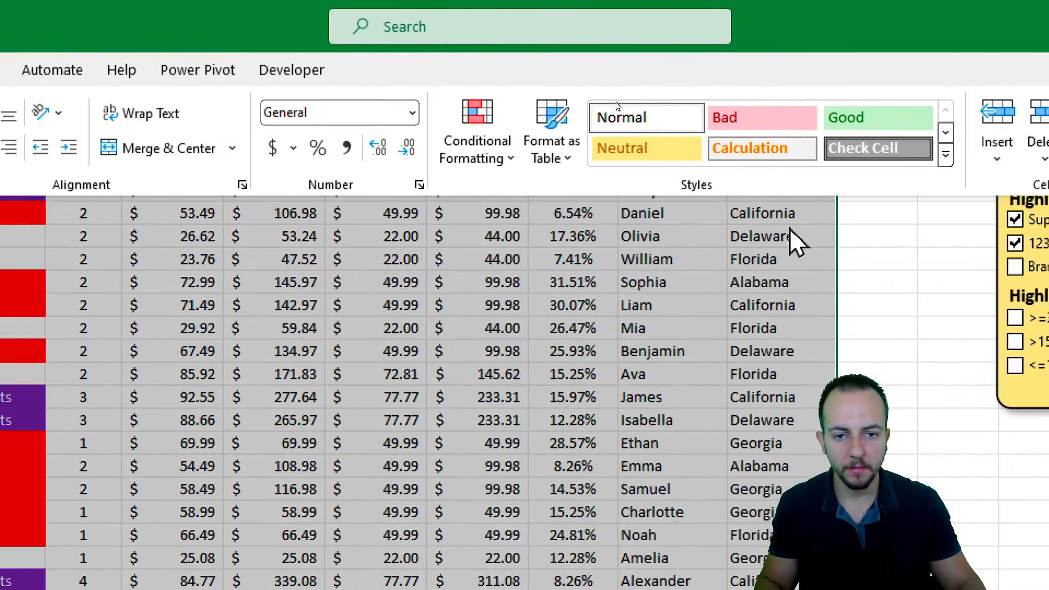
click(445, 151)
click(538, 426)
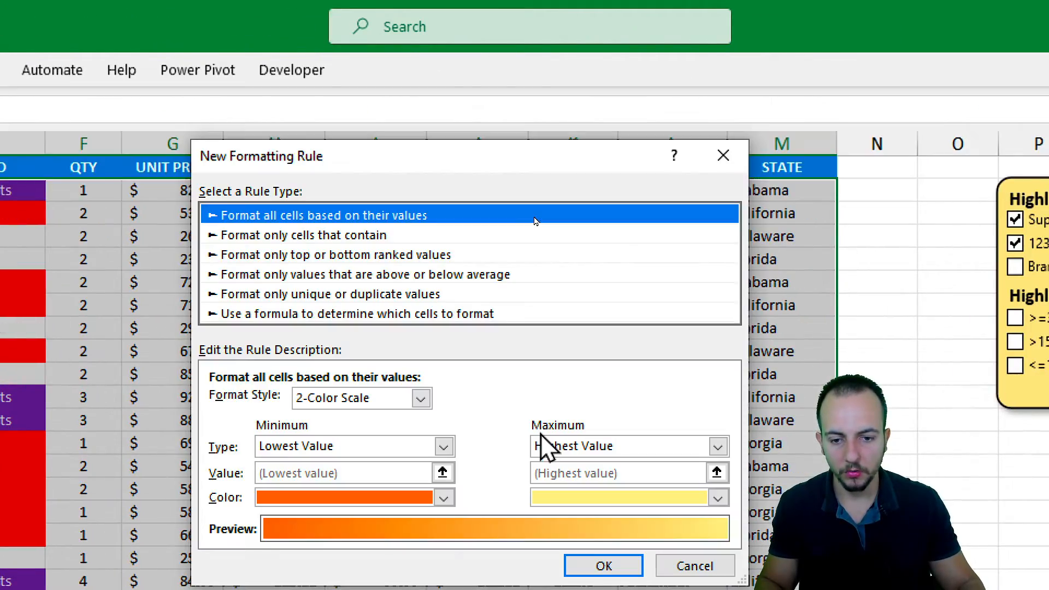
click(276, 314)
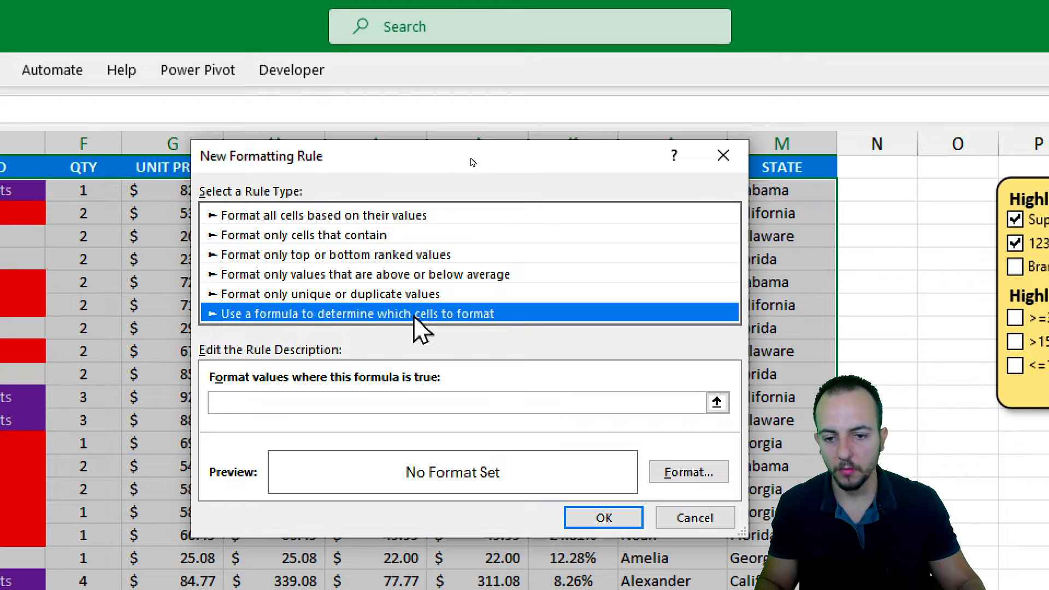
drag(501, 164, 561, 230)
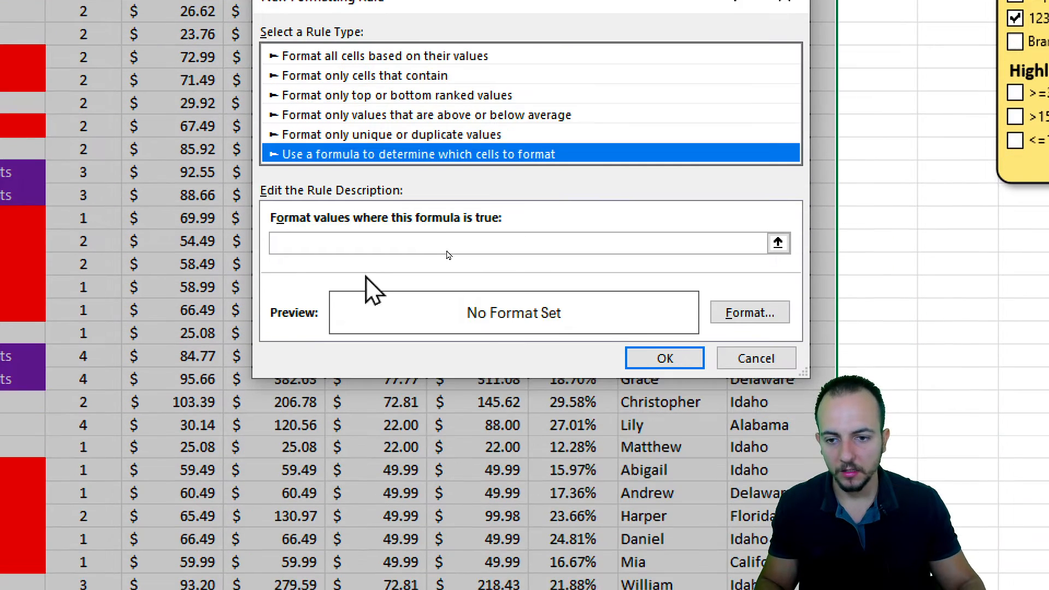
- Enter the rule formula =and($K2>=30%,$S$8=TRUE), locking only the column of the margin reference
click(453, 451)
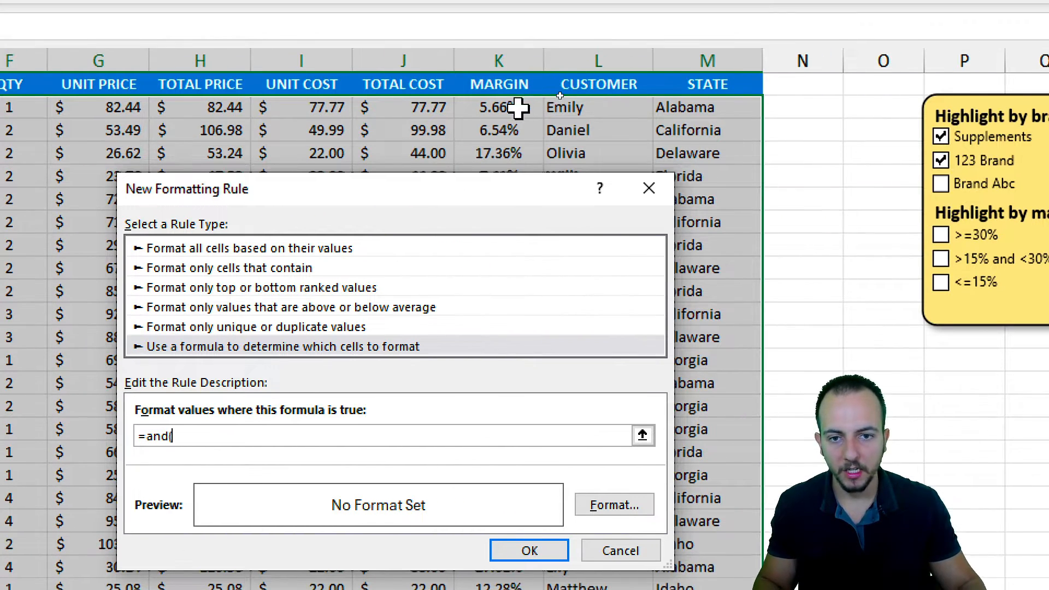
click(511, 74)
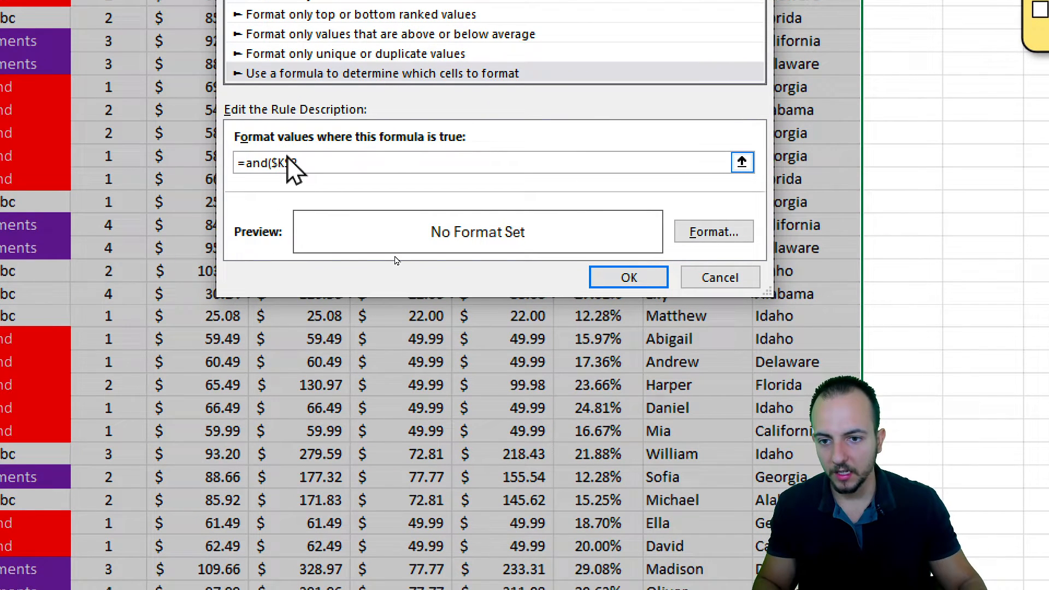
click(286, 158)
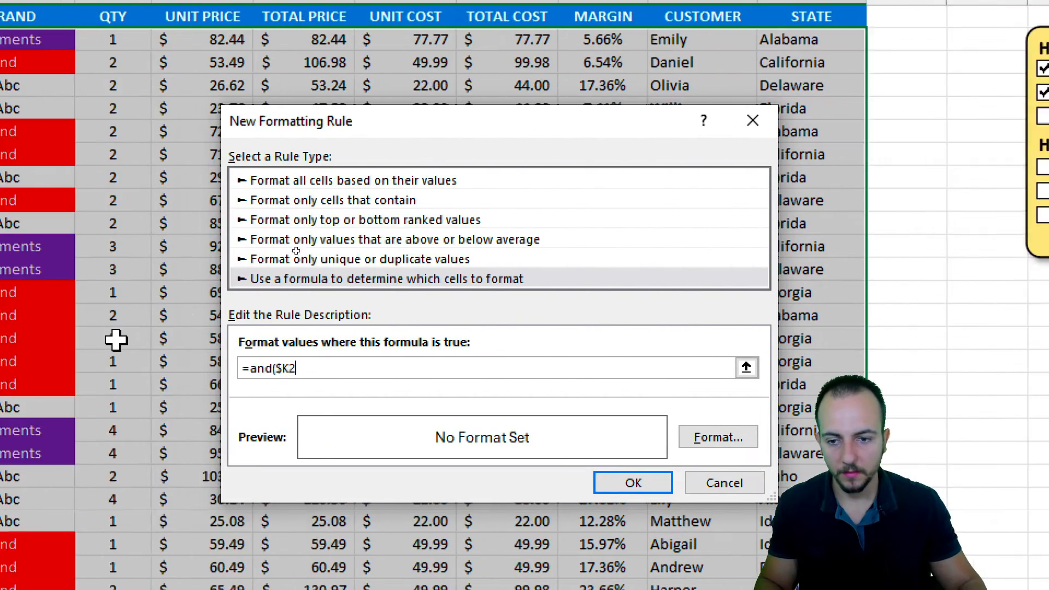
text(>=30%)
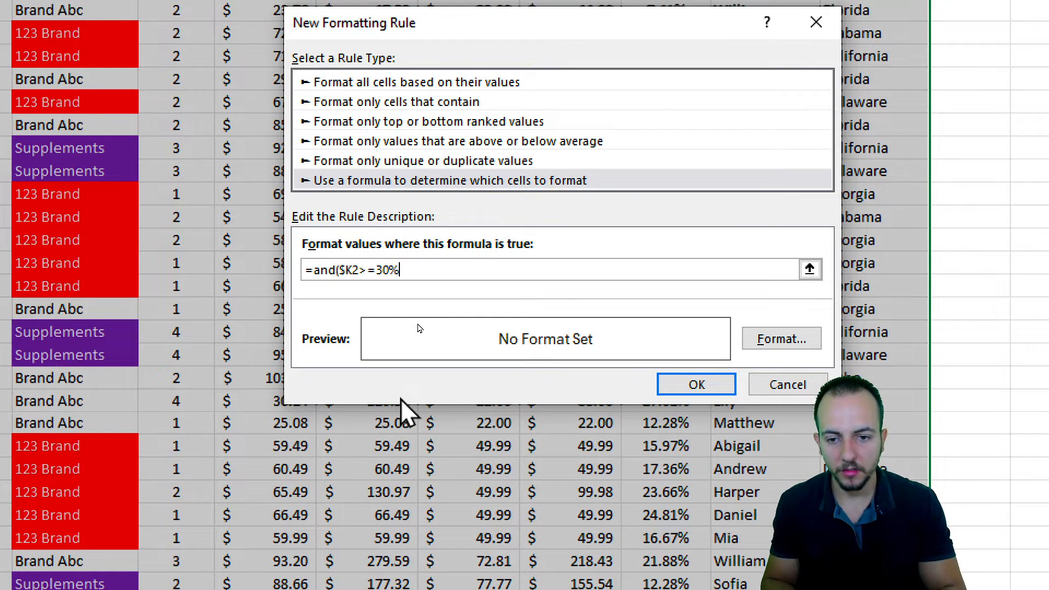
text(,)
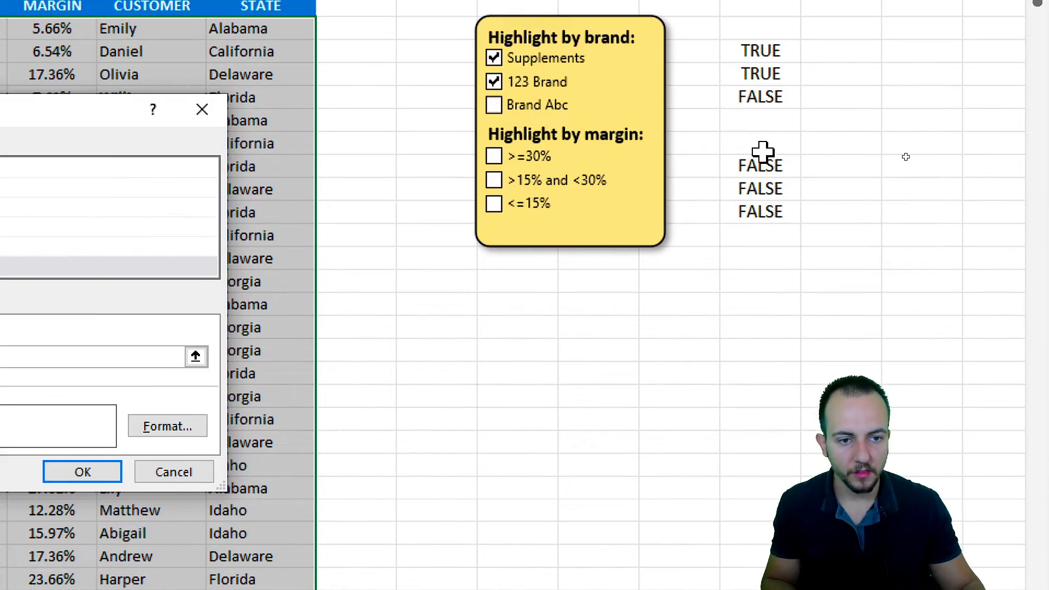
click(1048, 79)
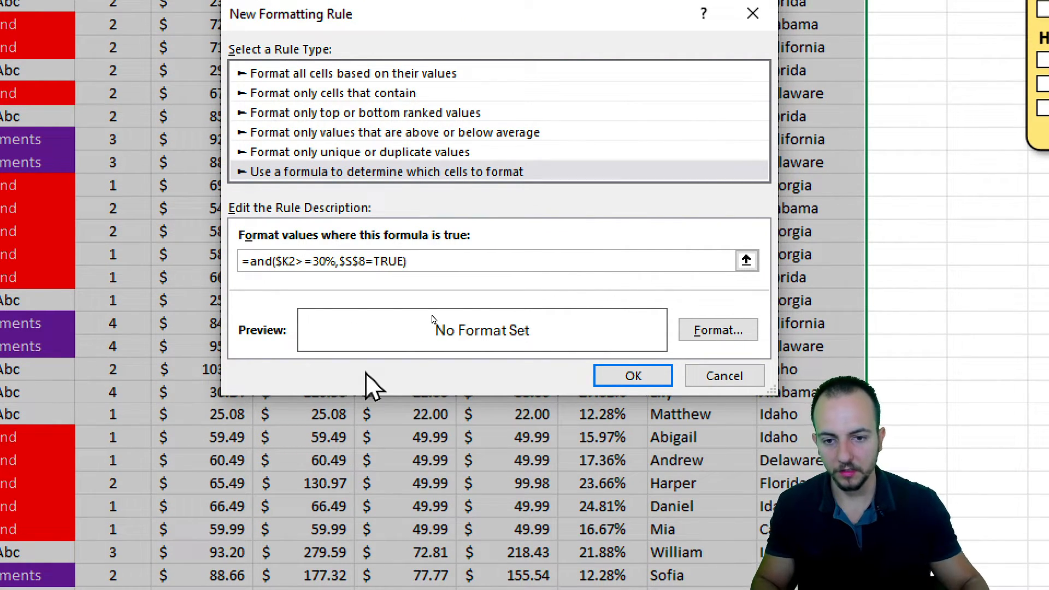
- Give the 30% margin rule a light green background fill and apply it to the selected data rows
click(710, 331)
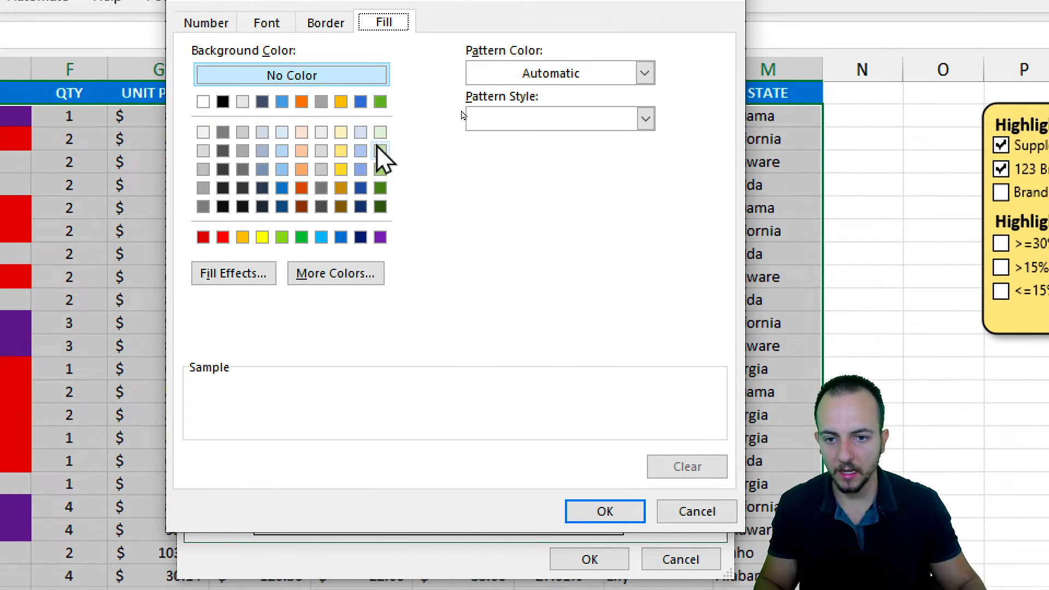
click(378, 149)
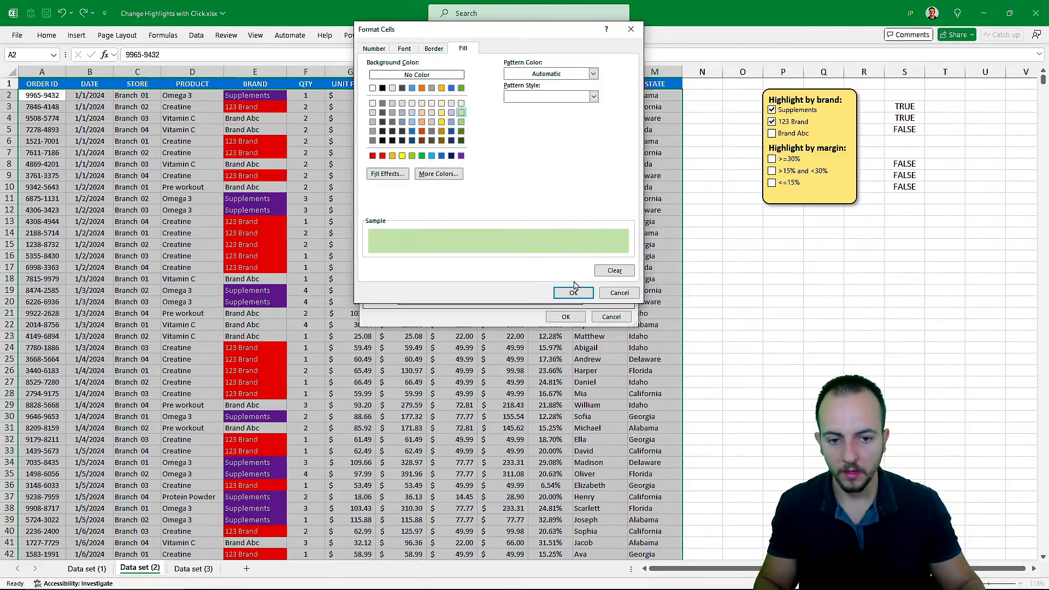
click(573, 292)
click(565, 317)
click(597, 288)
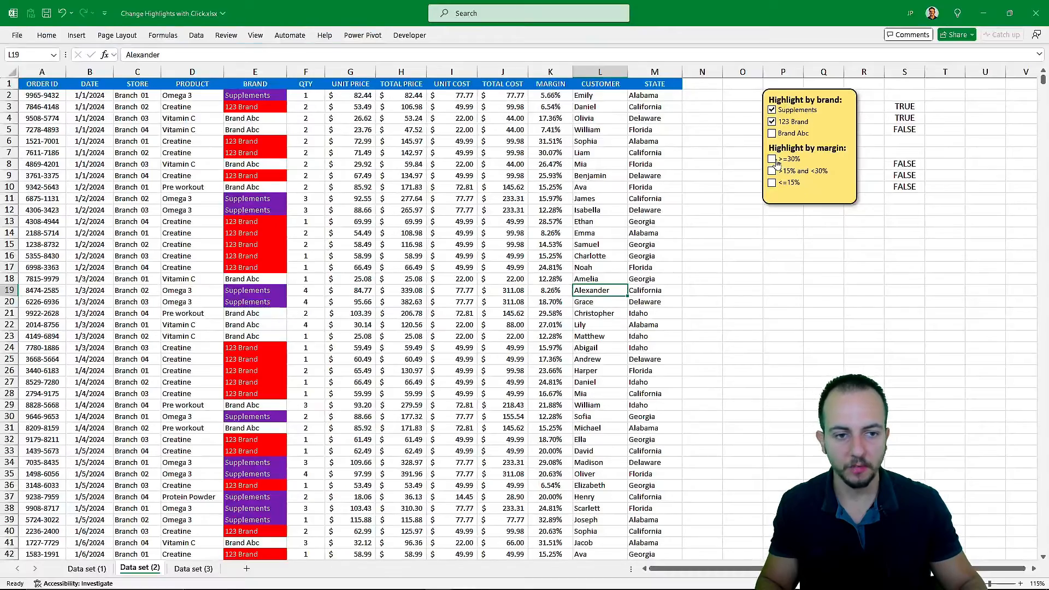
- Tick the >=30% margin check box and review the row highlighting in the data
click(495, 191)
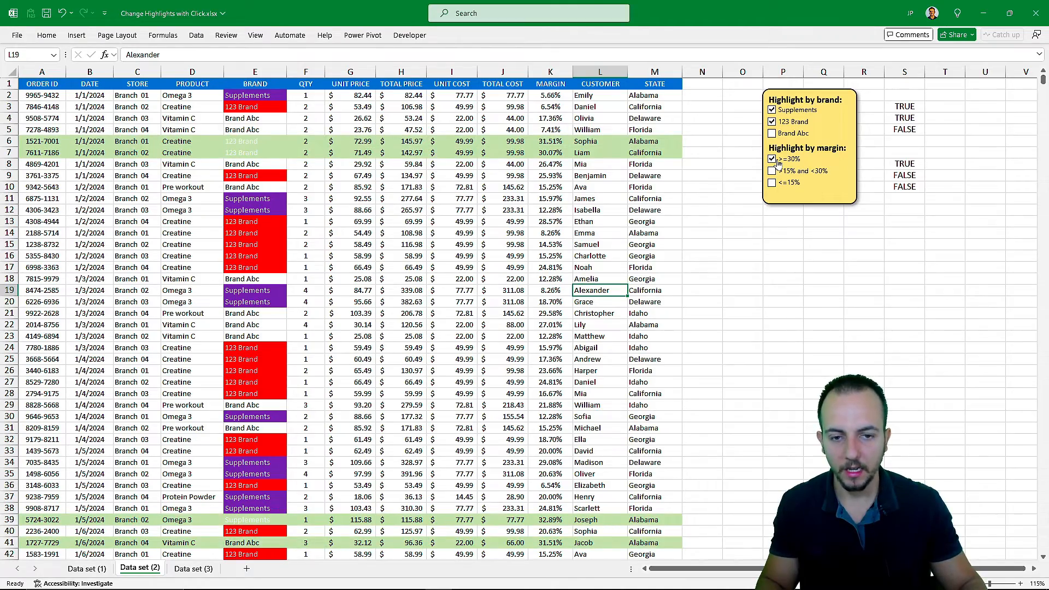
scroll(695, 253, down, 3)
scroll(702, 256, up, 3)
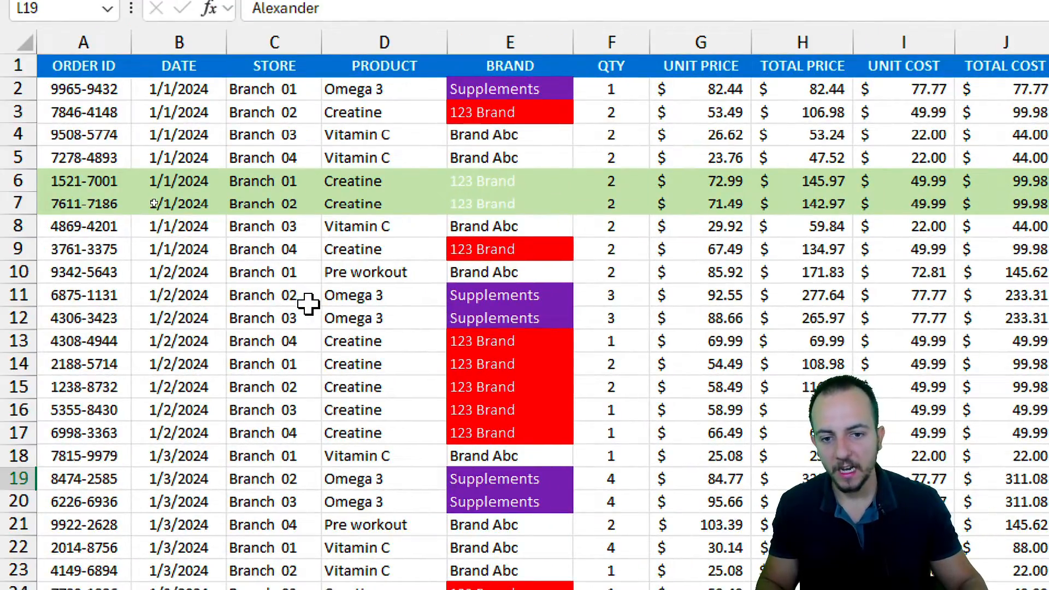
mouse_move(437, 161)
mouse_down()
mouse_move(578, 220)
mouse_move(676, 301)
mouse_up()
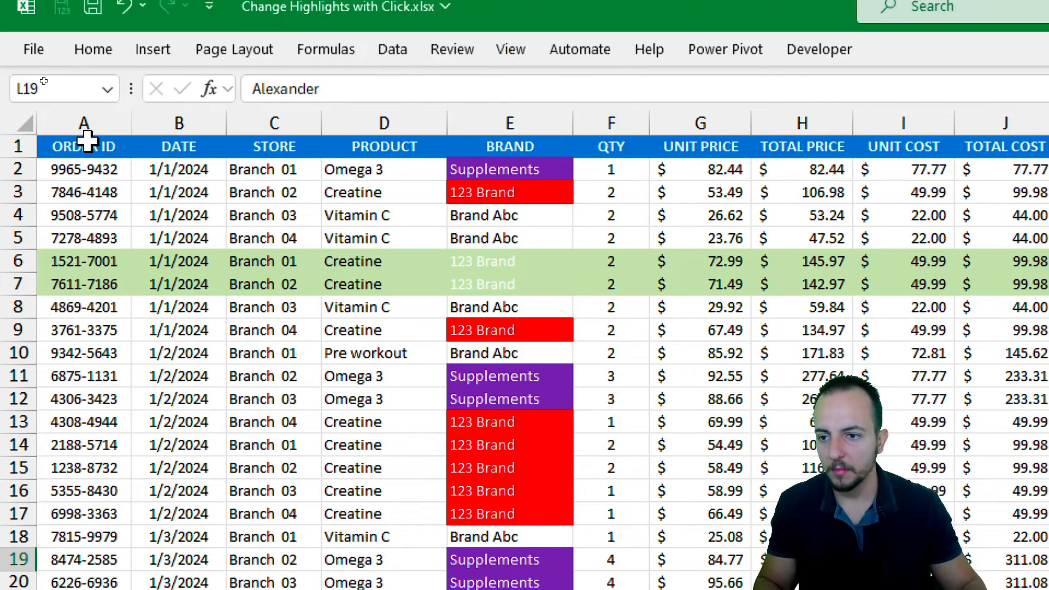
- Open the conditional formatting rules manager and list the rules for This Worksheet
click(102, 66)
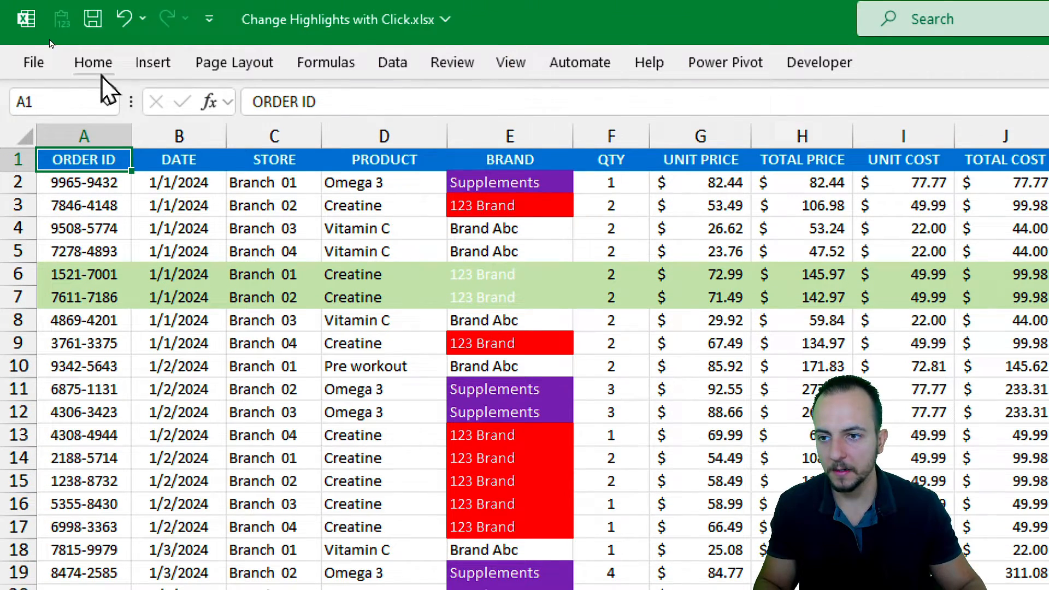
click(93, 50)
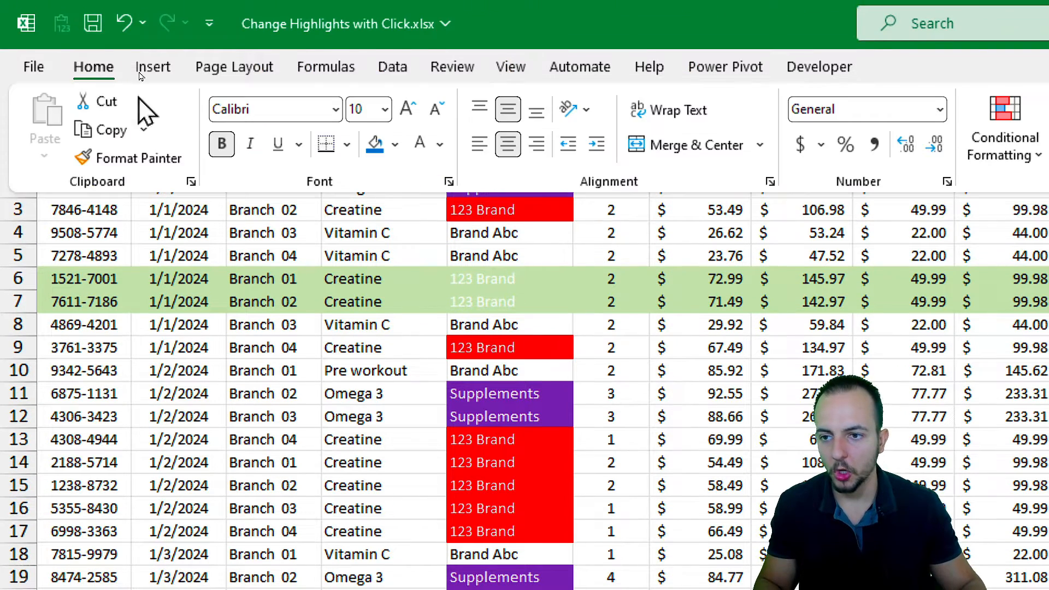
click(1020, 141)
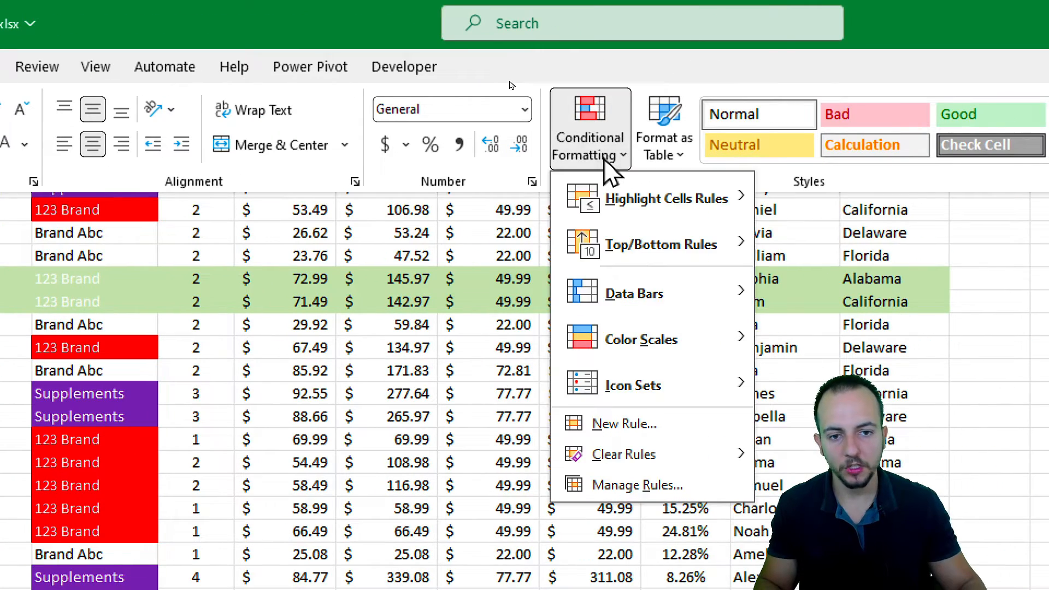
click(622, 487)
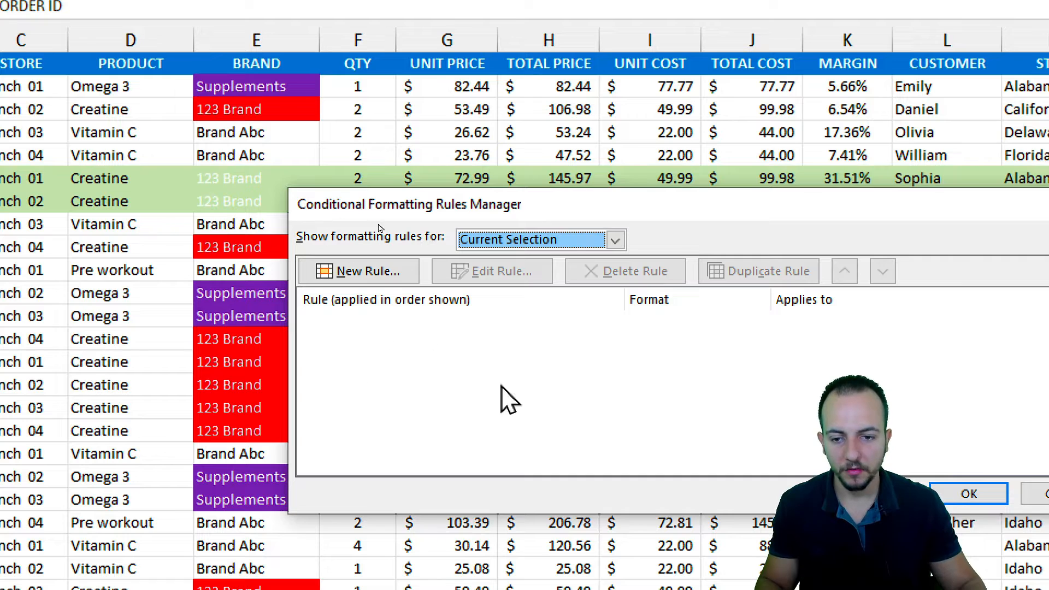
click(509, 244)
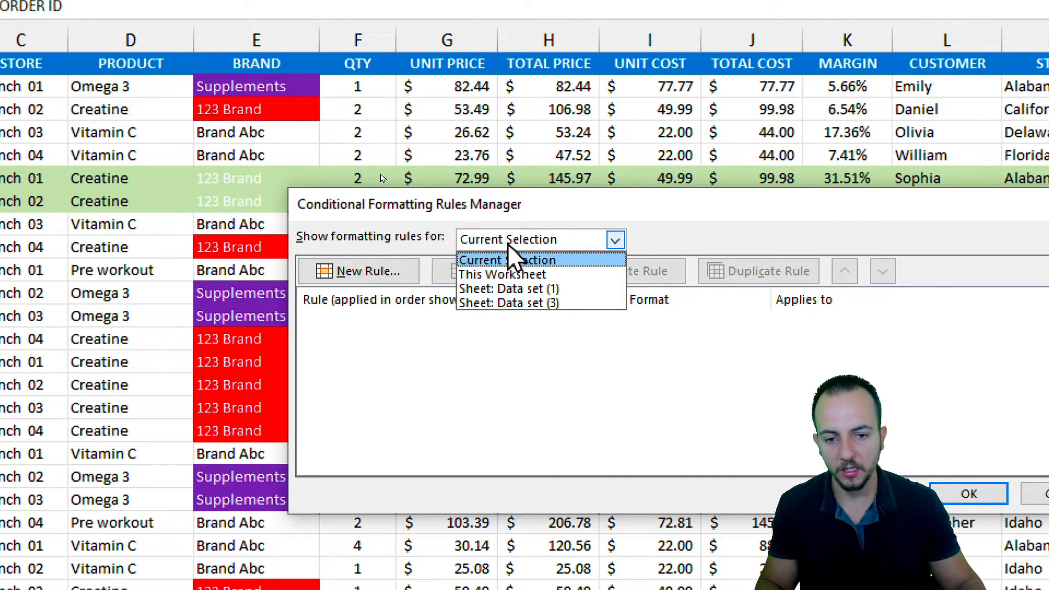
click(513, 276)
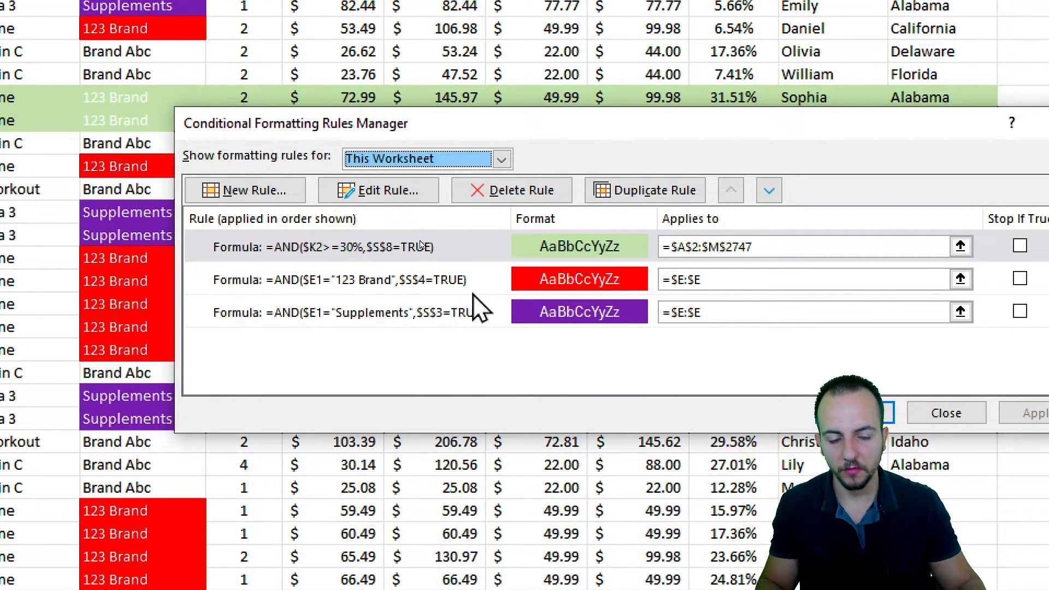
- Move the 123 Brand rule above the >=30% margin rule in priority and apply the new order
click(421, 246)
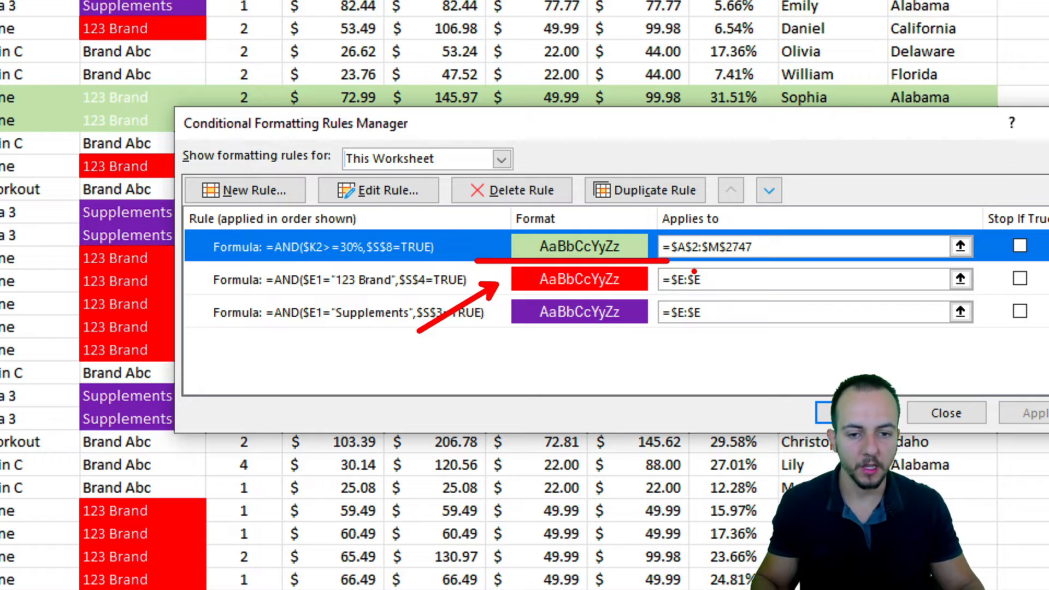
click(467, 280)
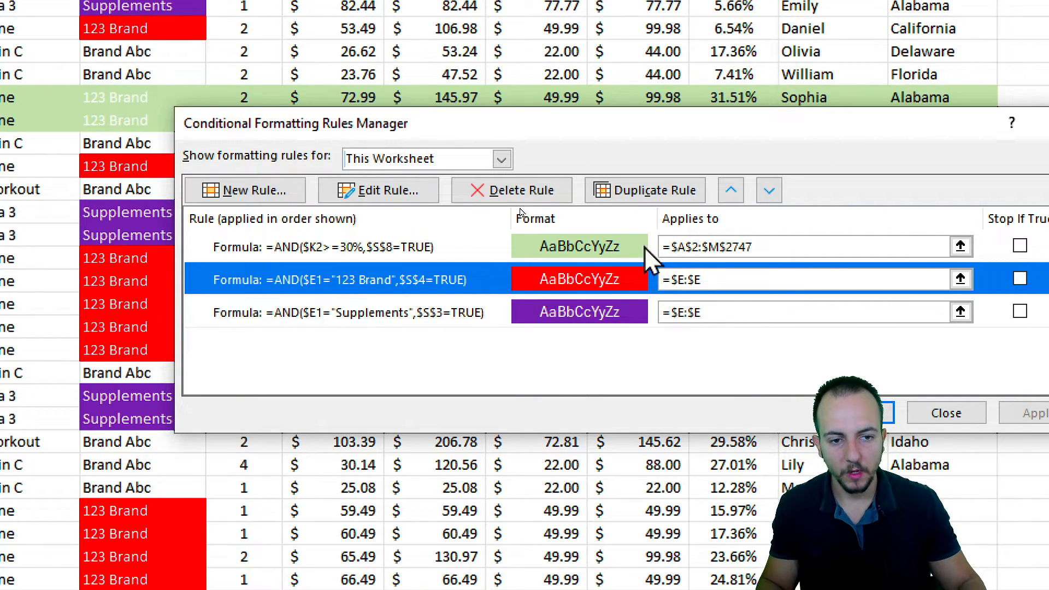
click(732, 191)
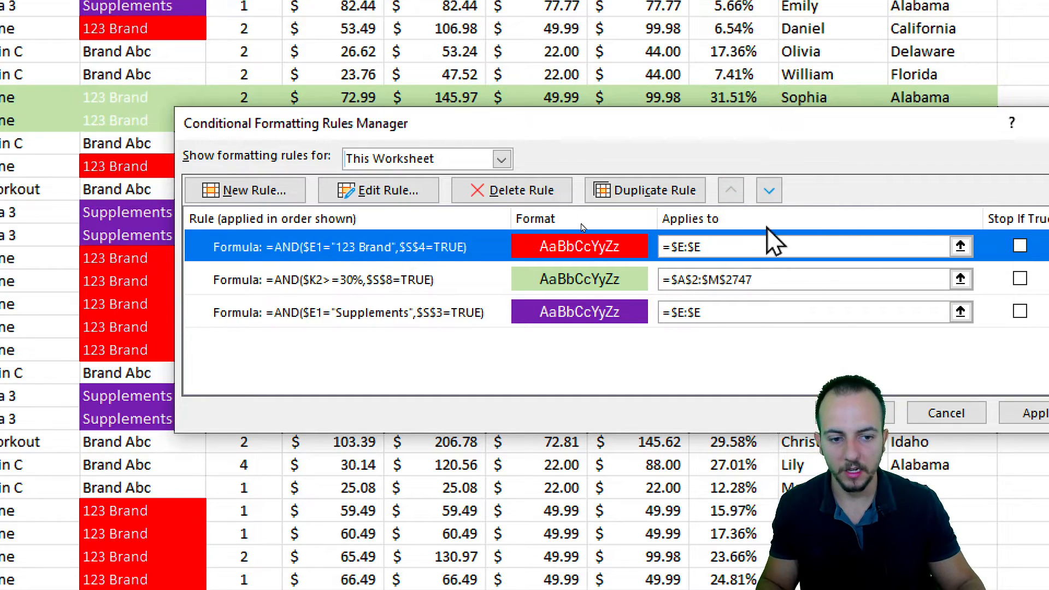
key(Return)
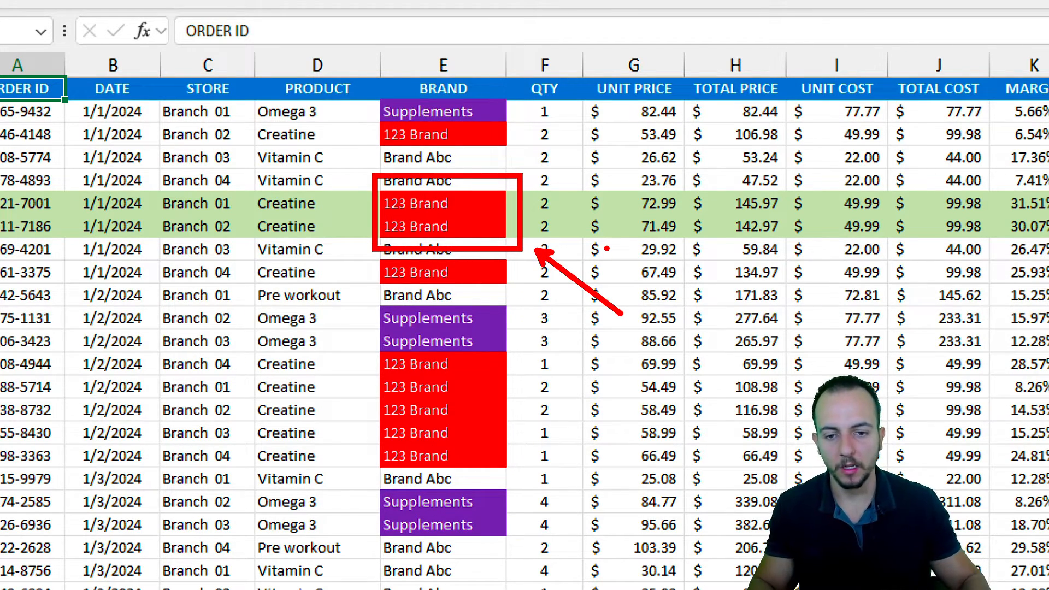
key(Escape)
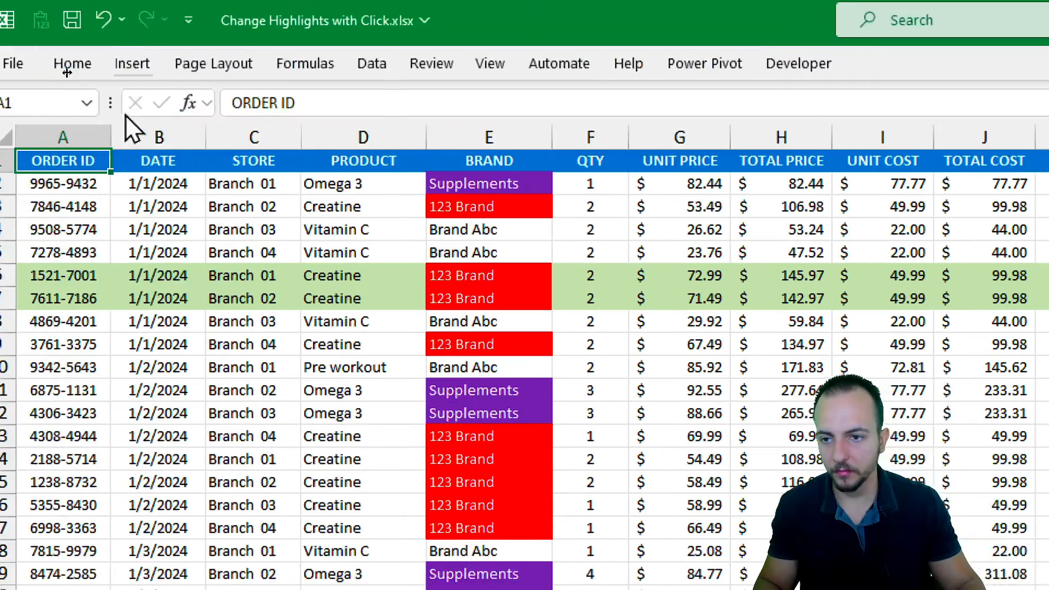
- Select all data rows from A2 through the STATE column and start another formula-based conditional formatting rule
drag(106, 188, 944, 555)
drag(455, 242, 671, 531)
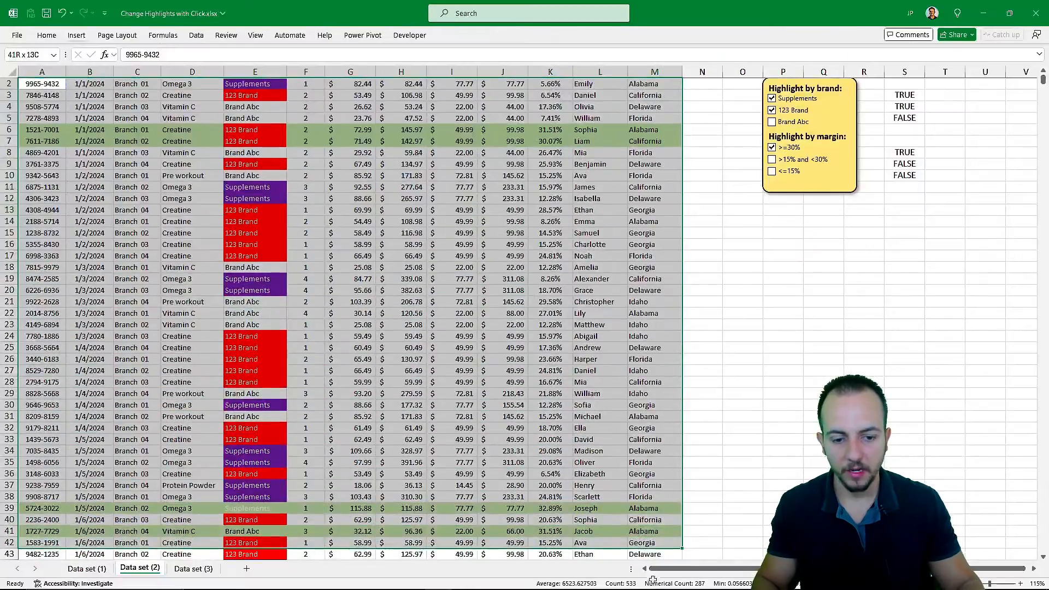
click(47, 34)
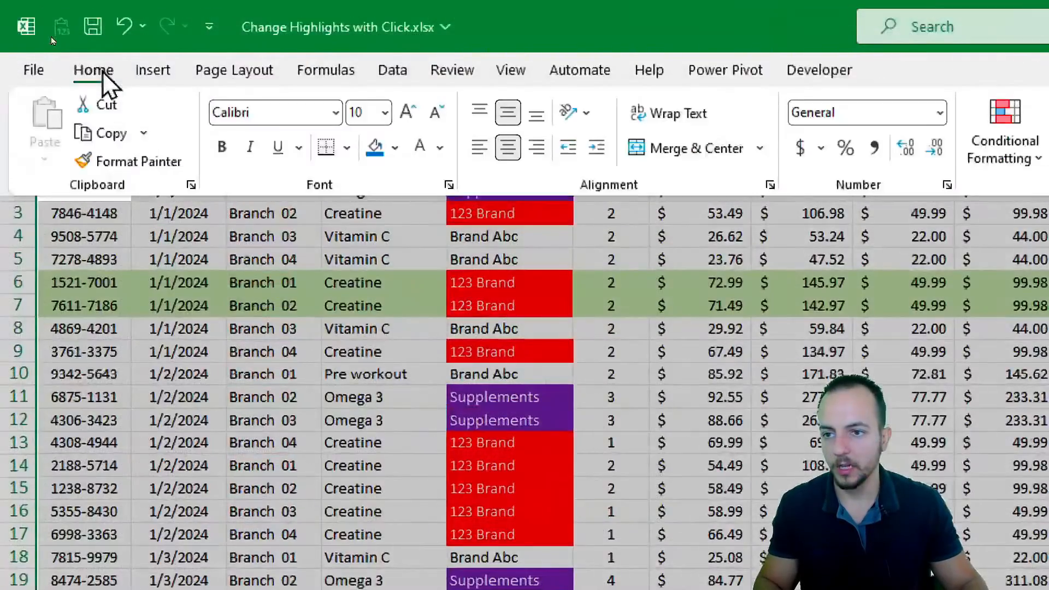
click(492, 76)
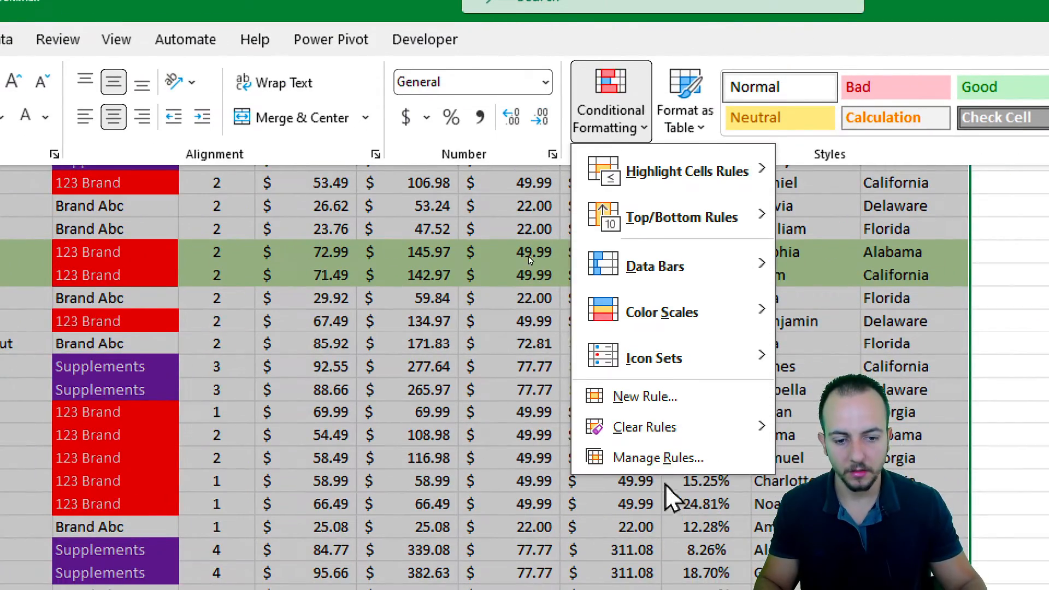
click(653, 407)
click(429, 375)
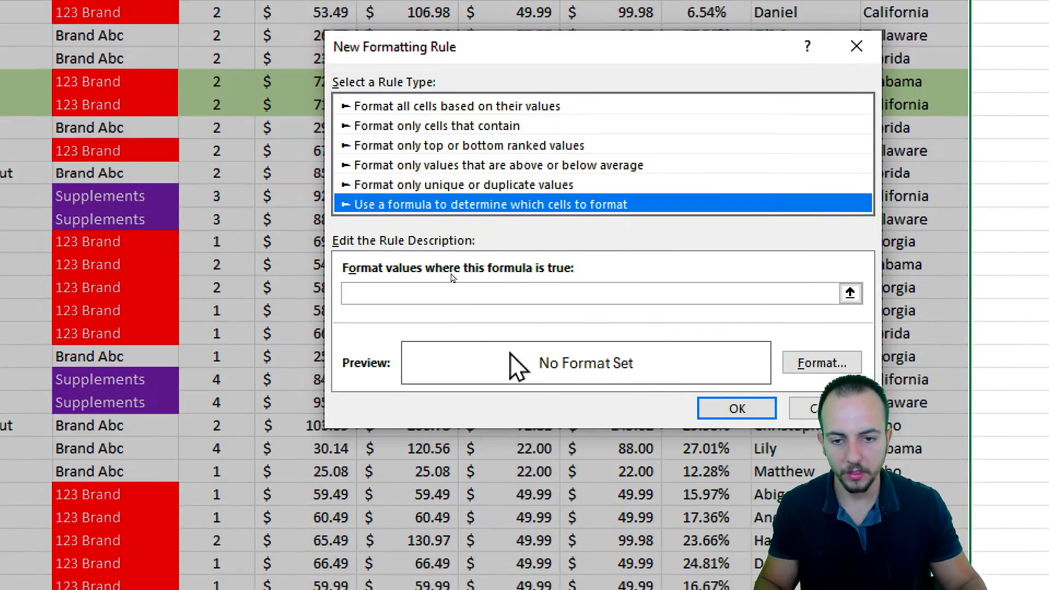
- Enter the rule formula =and($K2>15%,$K2<30%,$S$9=TRUE), locking only the column in both margin references
click(427, 291)
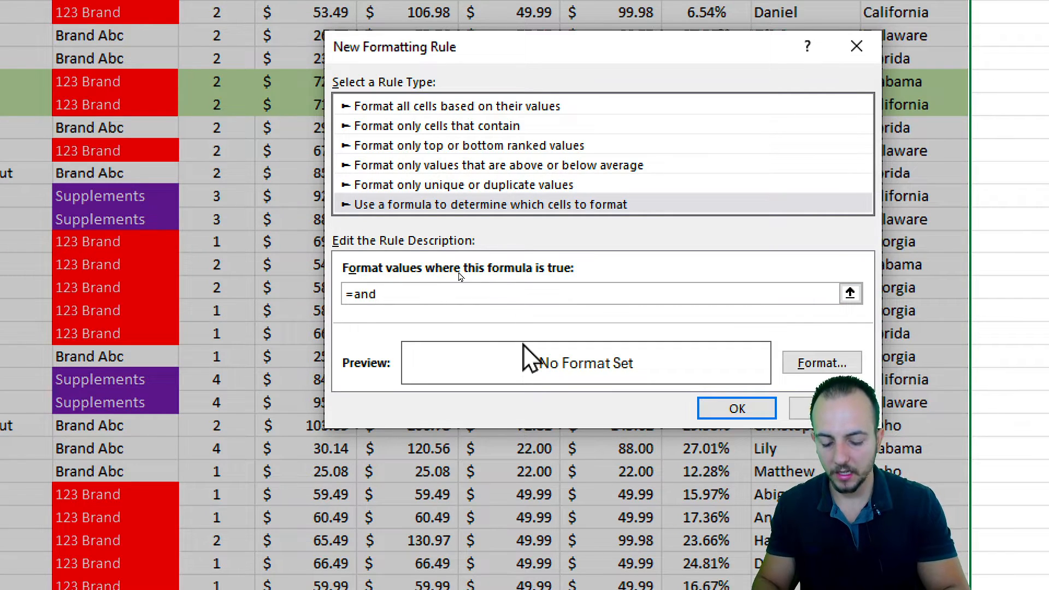
text(=and()
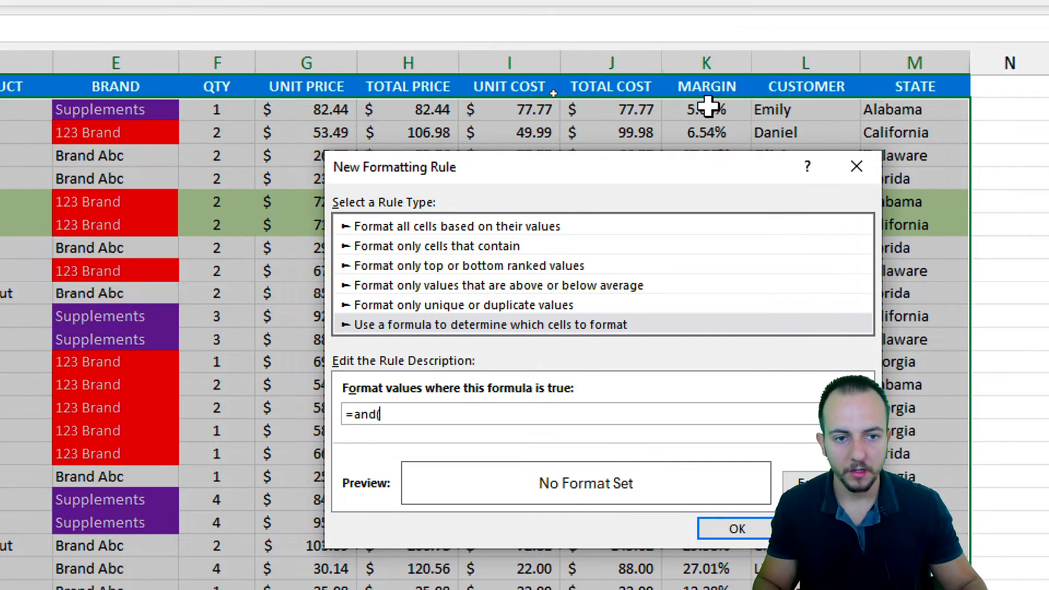
click(702, 109)
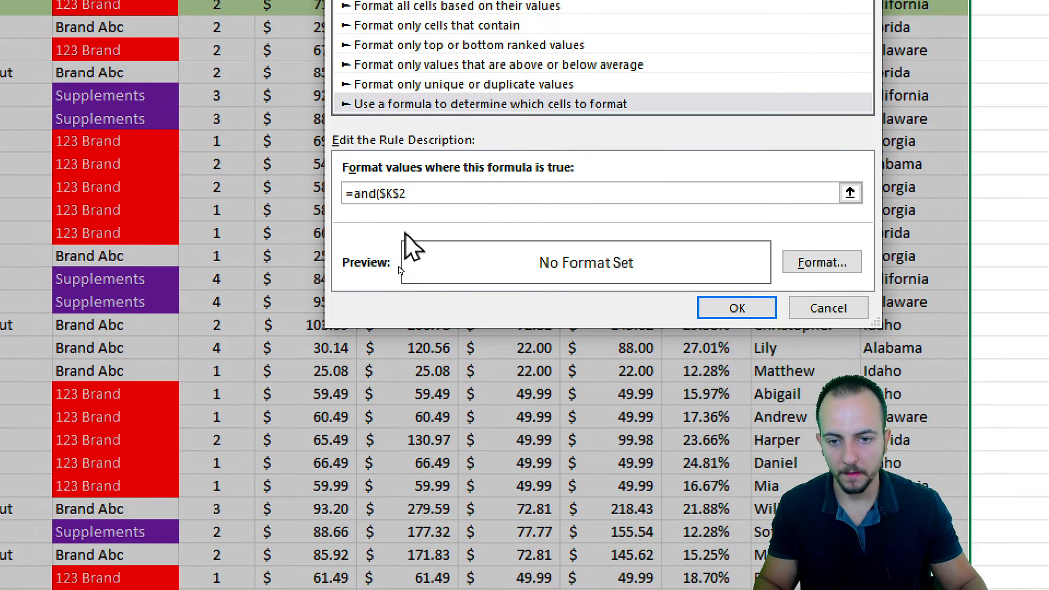
click(400, 414)
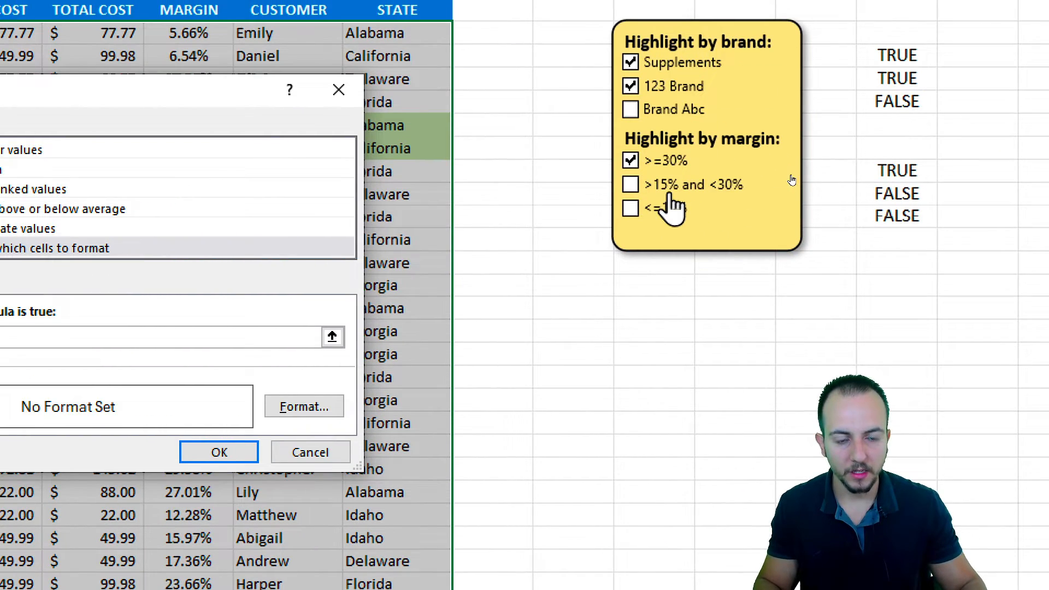
key(BackSpace)
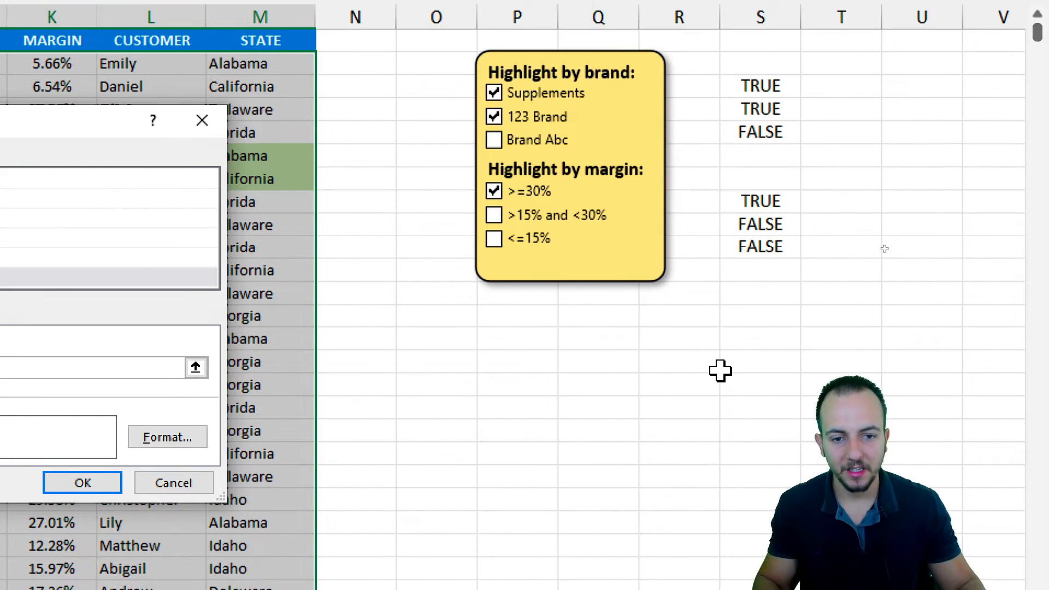
mouse_move(501, 199)
mouse_down()
mouse_move(626, 230)
mouse_move(629, 286)
mouse_up()
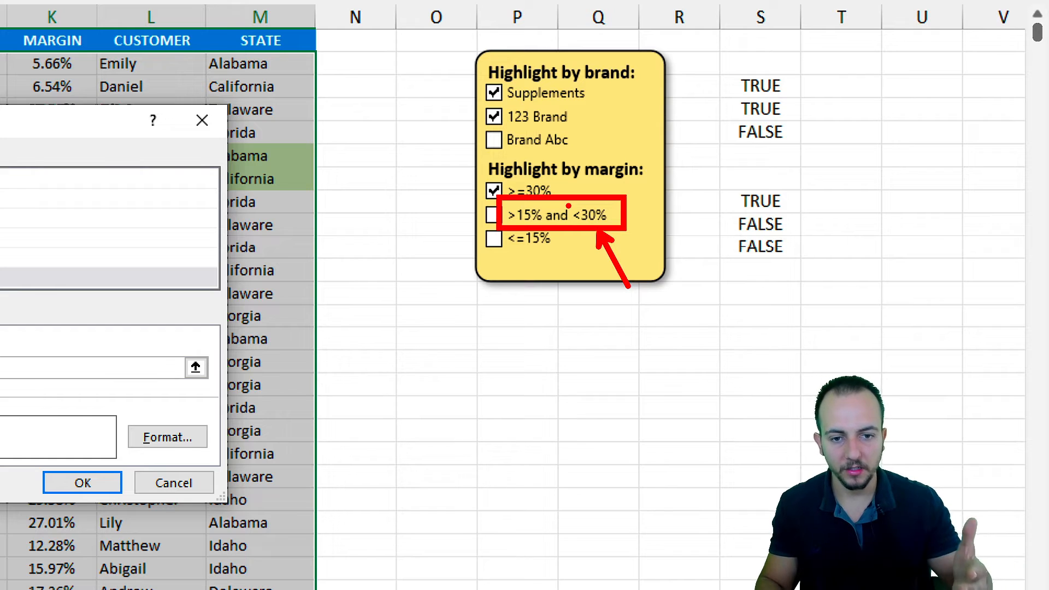
drag(567, 195, 619, 229)
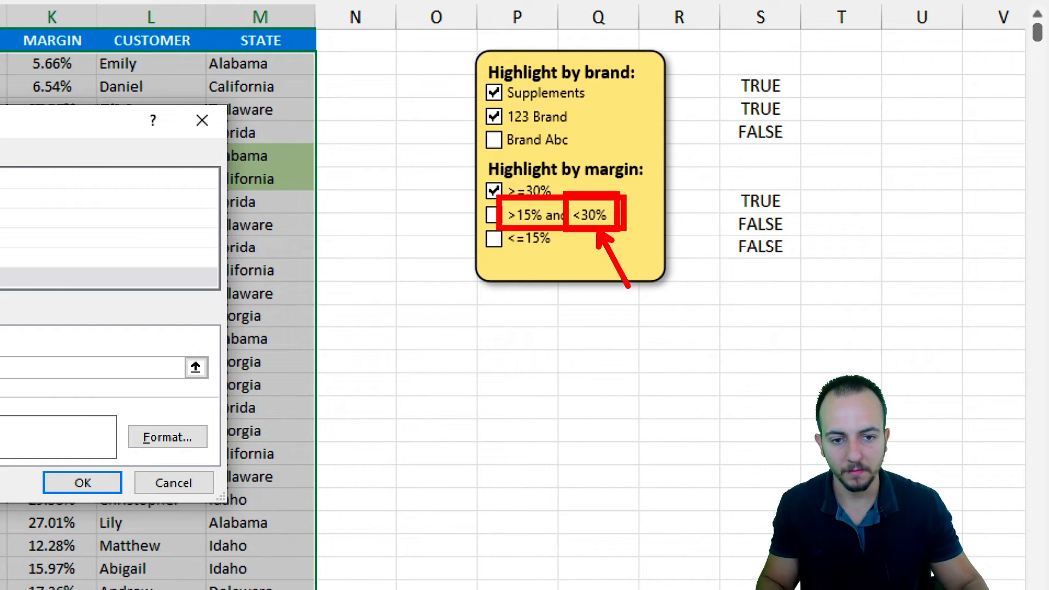
key(Escape)
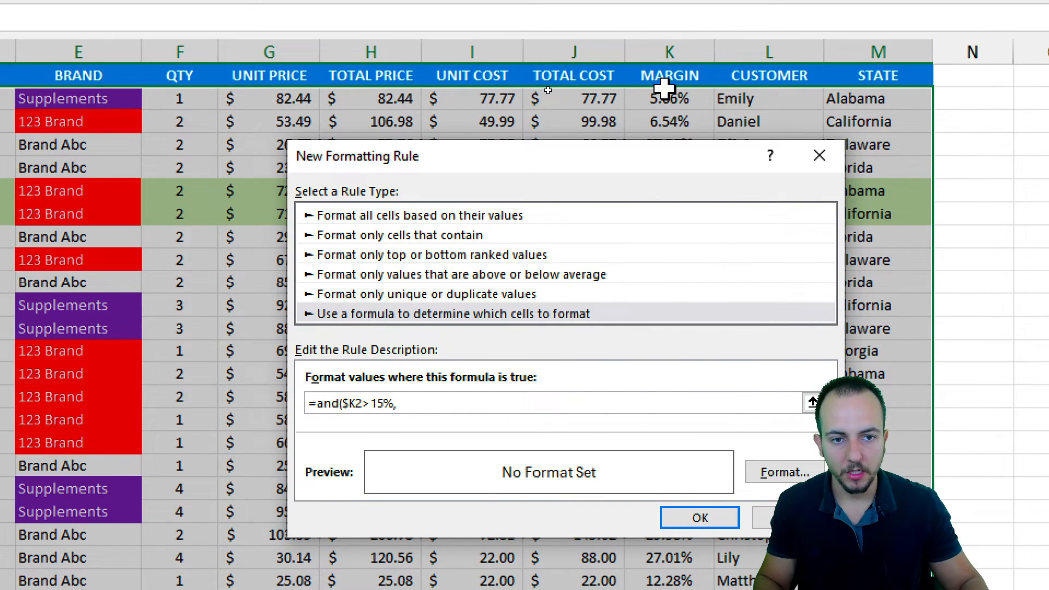
click(670, 96)
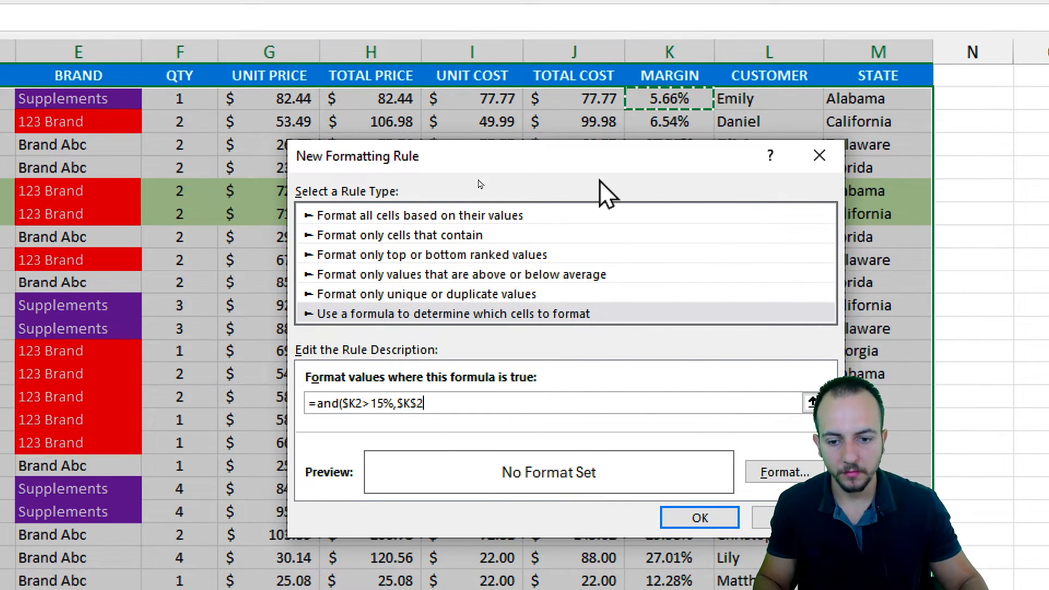
click(419, 170)
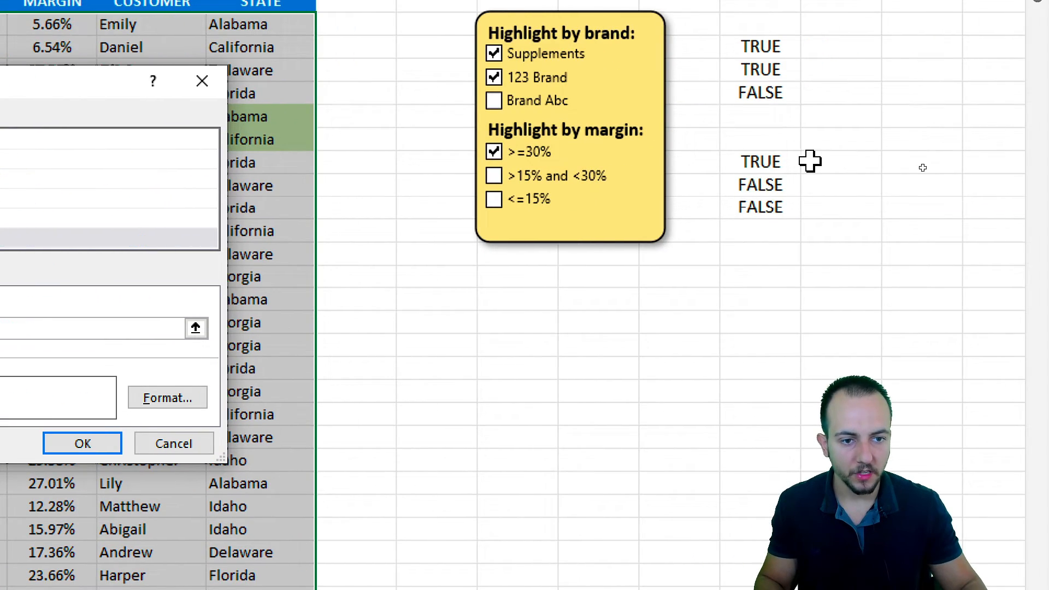
click(761, 182)
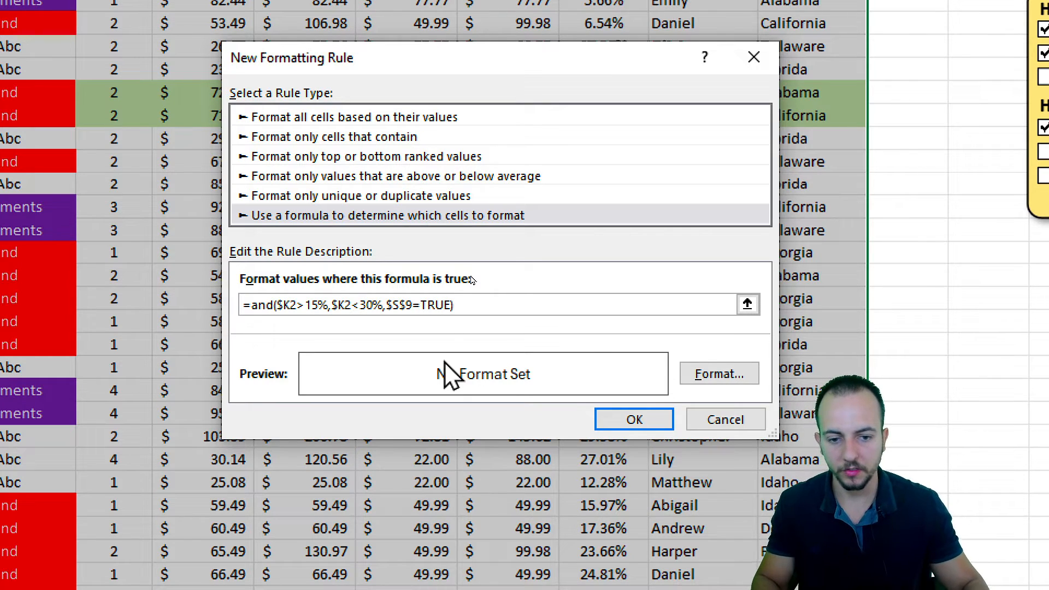
- Set a light gold background fill for the 15% to 30% margin rule and apply it to the selected rows
click(733, 375)
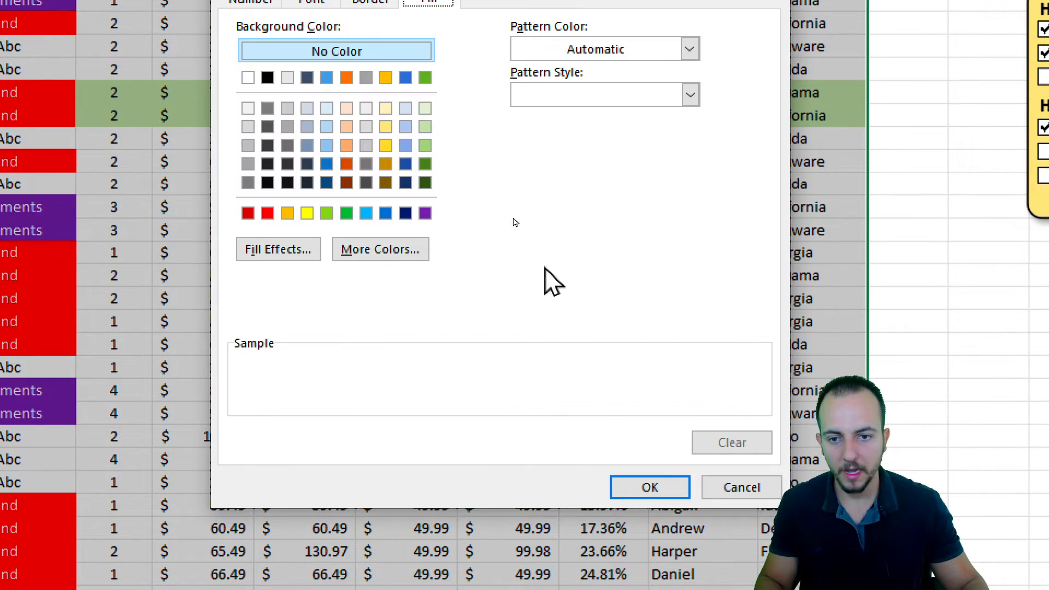
click(386, 164)
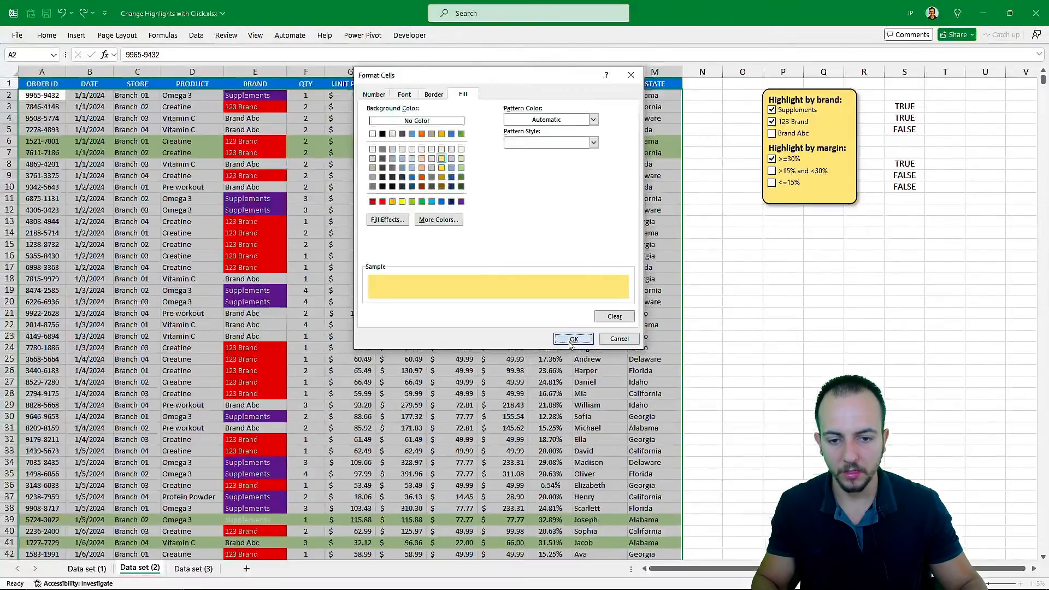
click(650, 525)
click(564, 307)
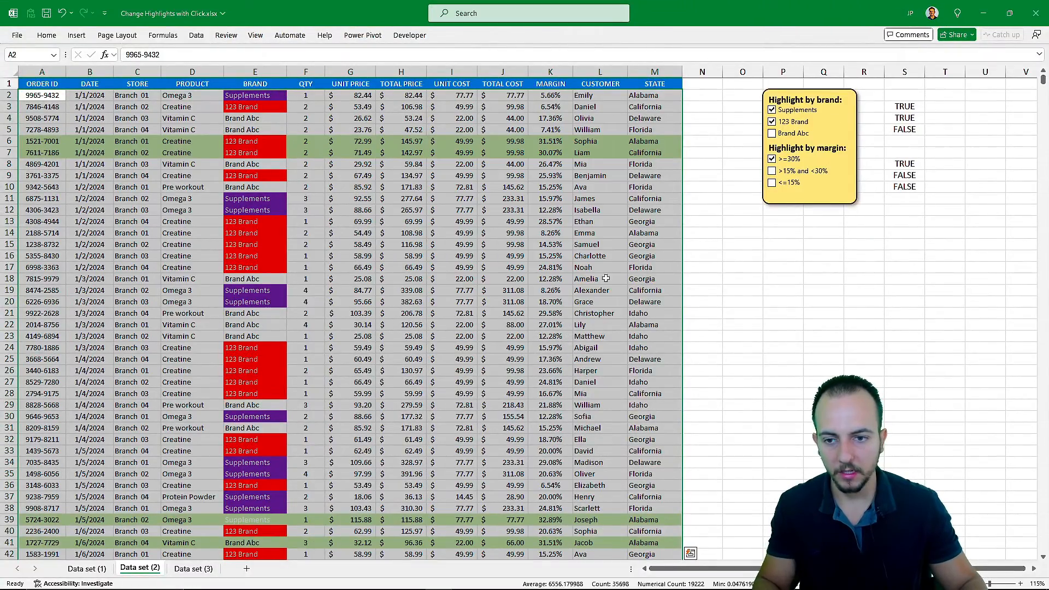
- Deselect the data rows and turn on the >15% and <30% margin highlight in the checkbox panel
click(702, 244)
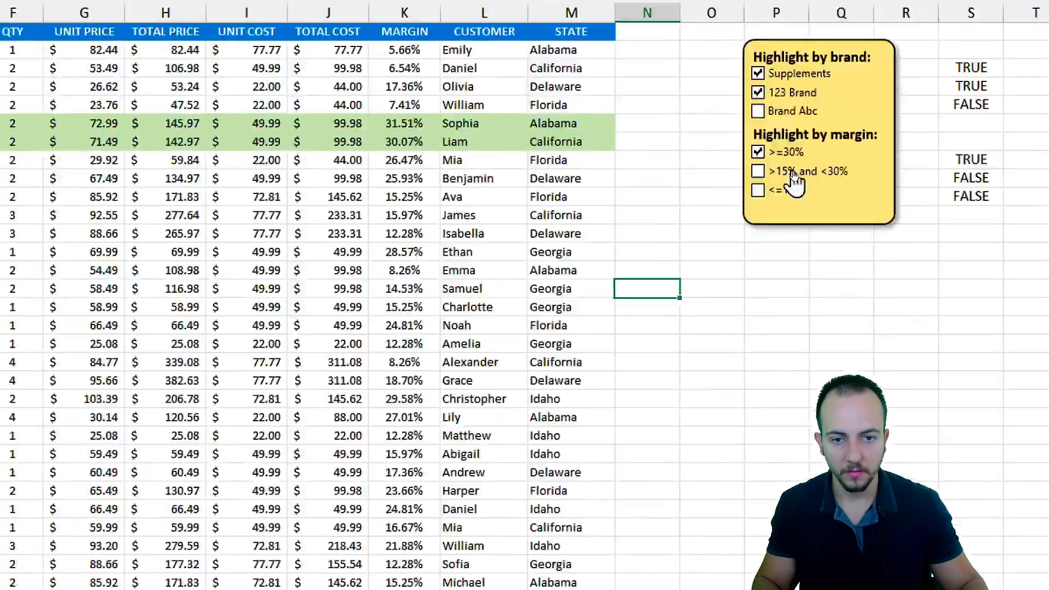
click(794, 173)
click(794, 173)
click(794, 173)
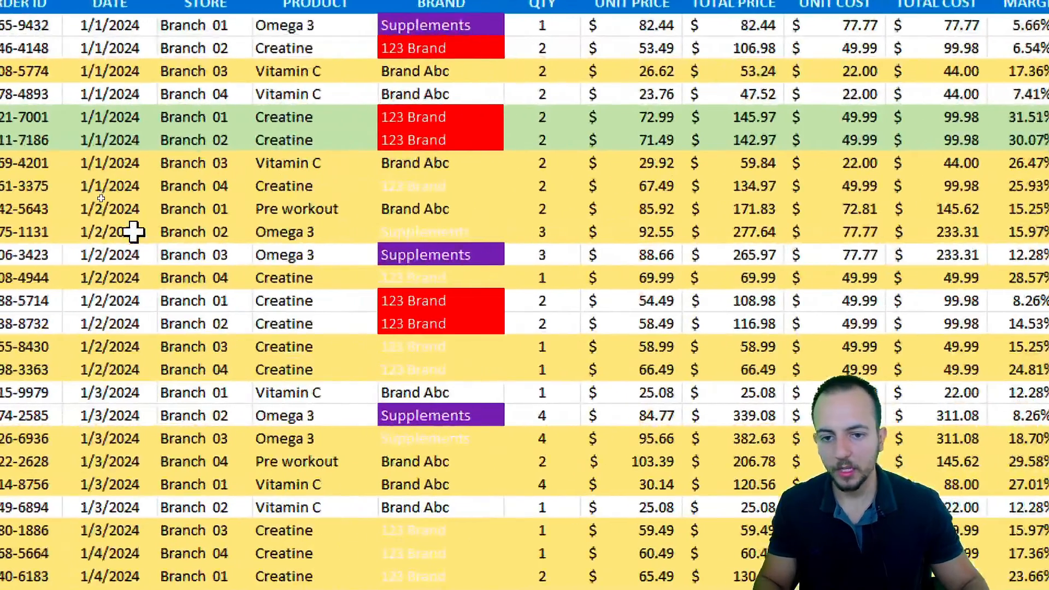
mouse_move(368, 146)
mouse_down()
mouse_move(454, 187)
mouse_move(533, 254)
mouse_up()
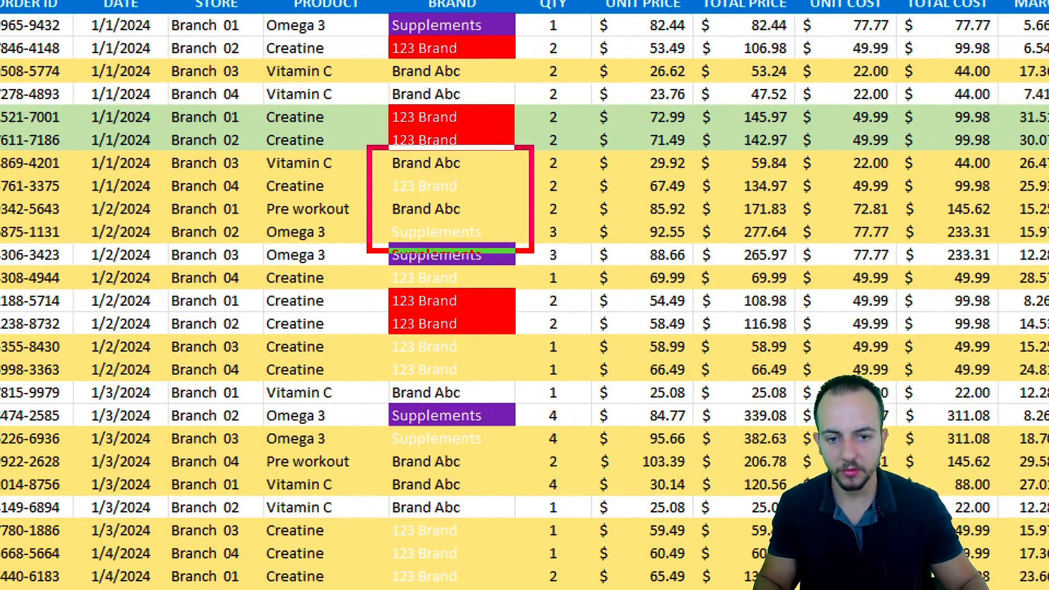
drag(517, 211, 620, 266)
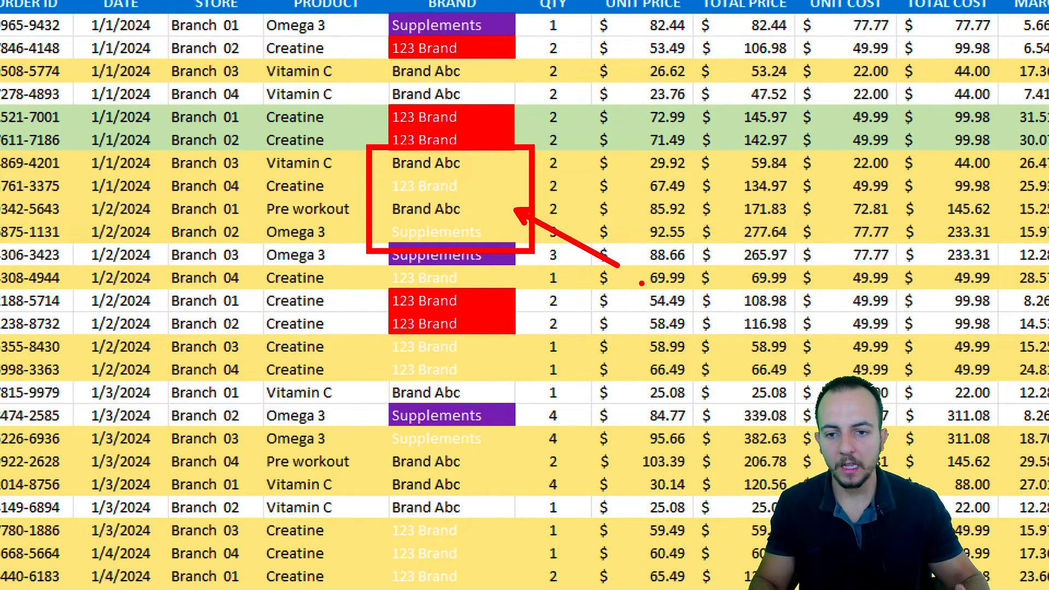
key(Escape)
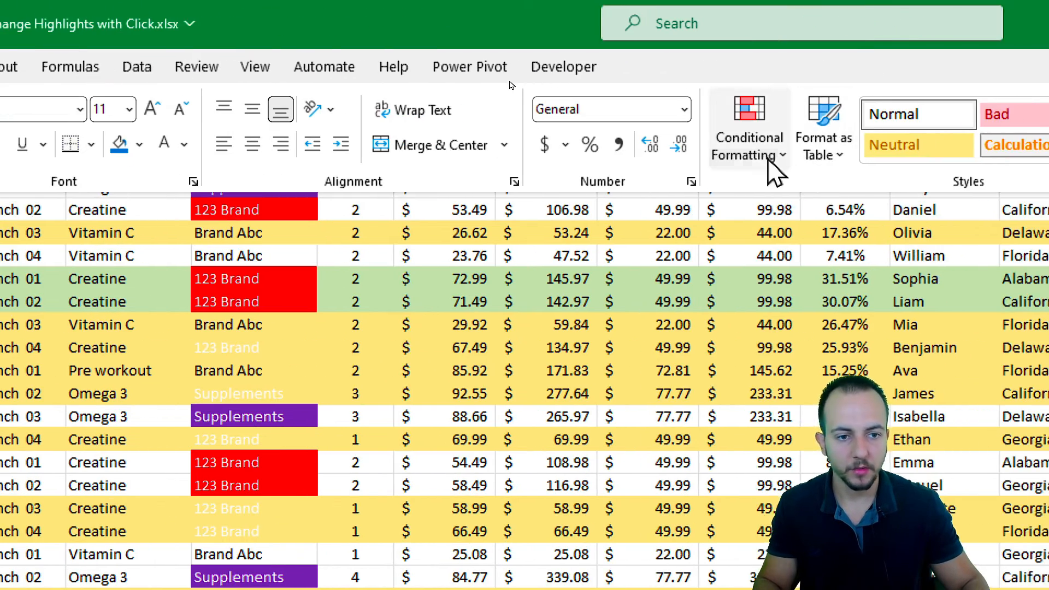
- List all conditional formatting rules for this worksheet and move the 15% to 30% margin rule to the lowest priority
click(1005, 136)
click(1000, 494)
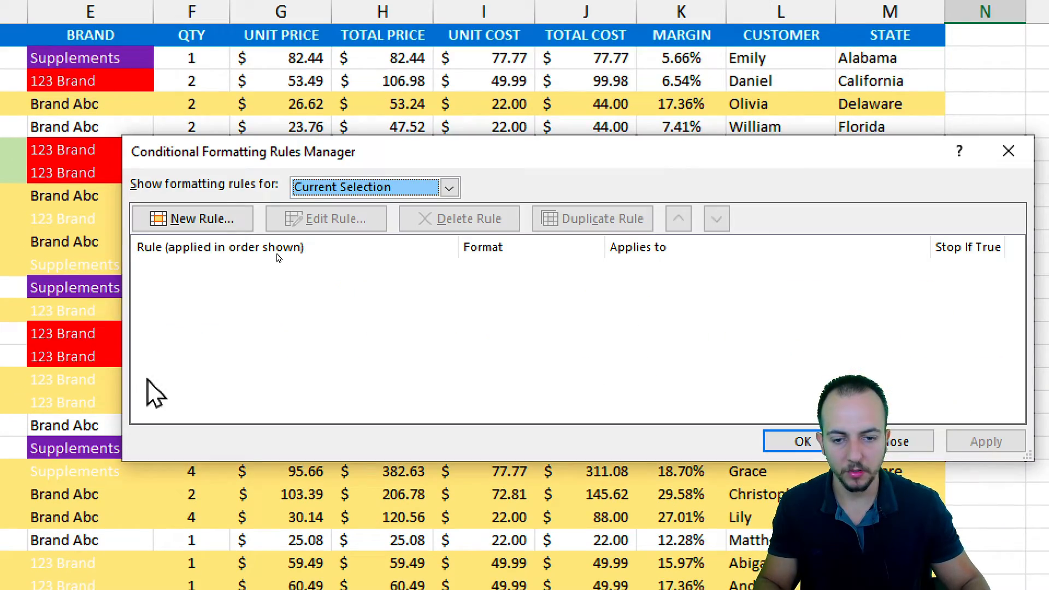
click(344, 187)
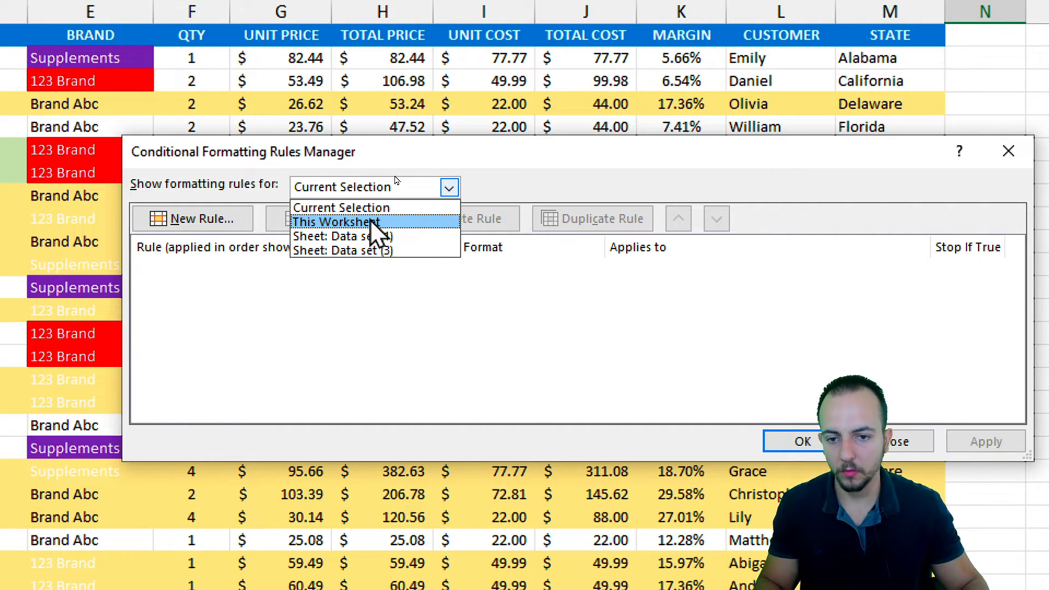
click(372, 223)
click(410, 274)
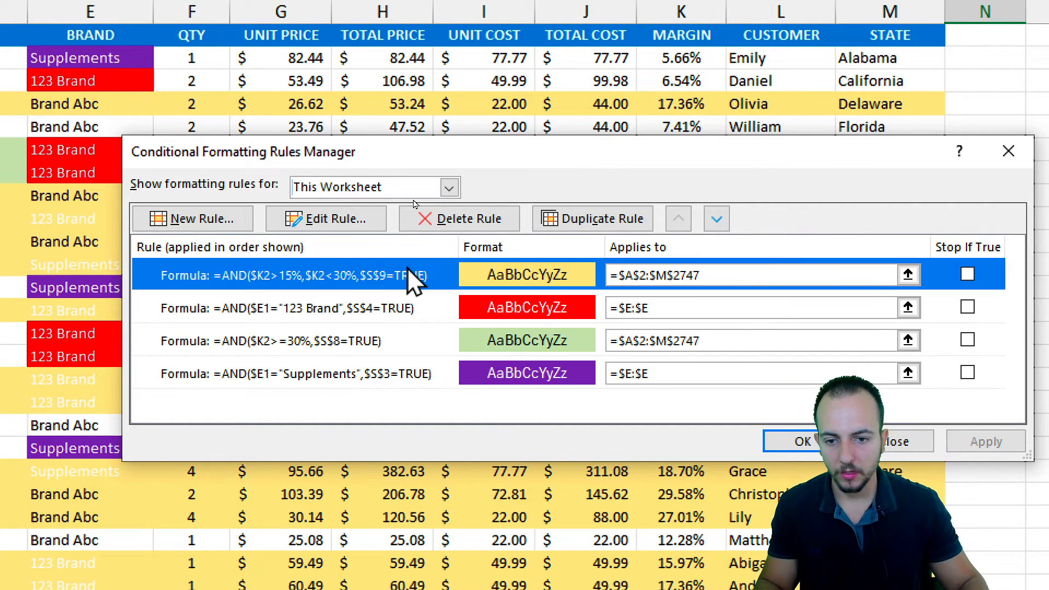
click(717, 219)
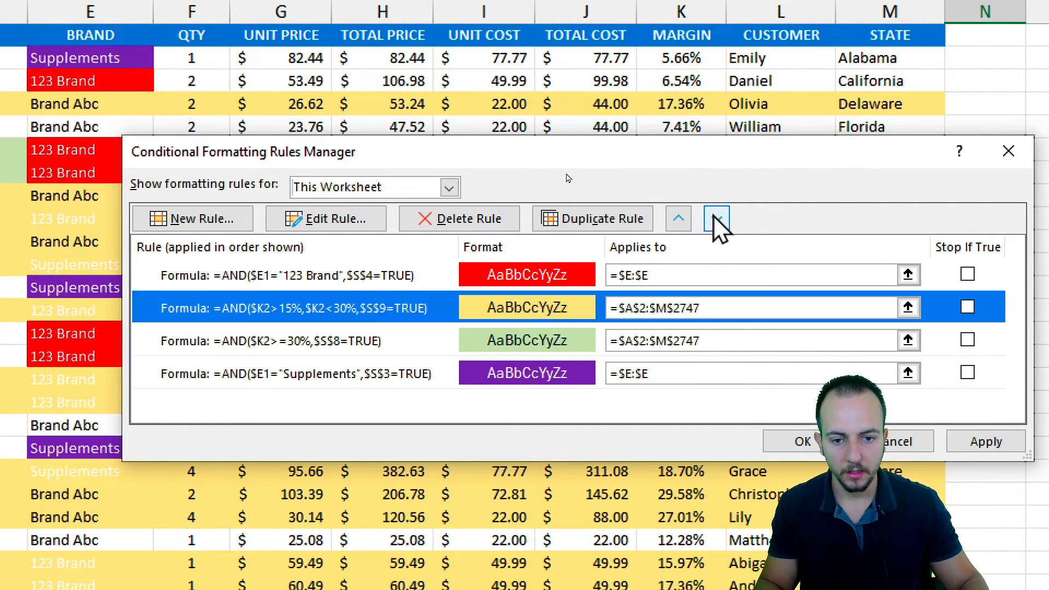
click(717, 218)
click(717, 219)
- Move the >=30% margin rule below the Supplements brand rule and apply the new rule order
click(449, 314)
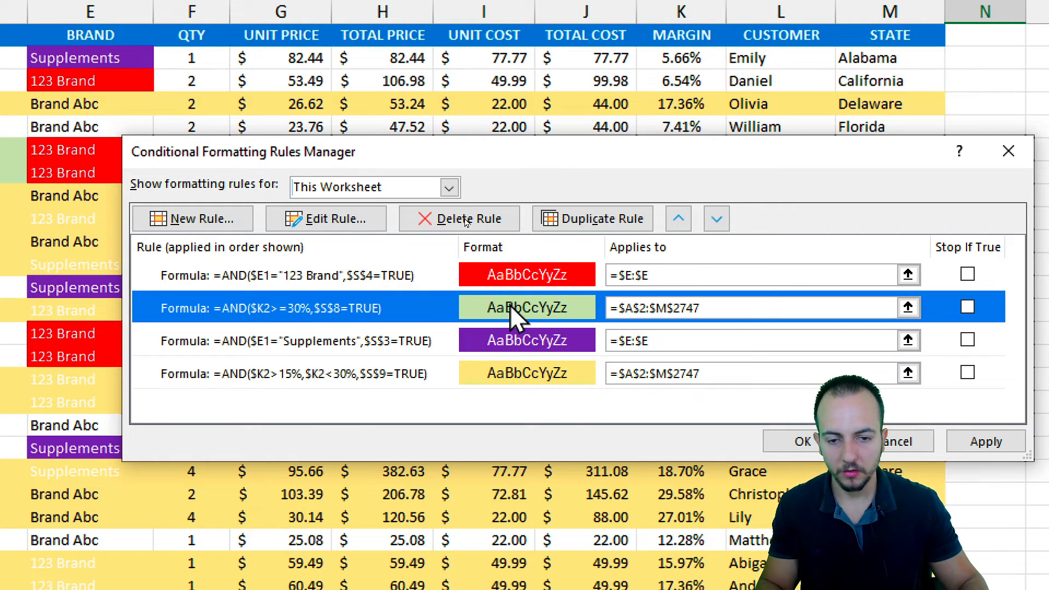
click(717, 219)
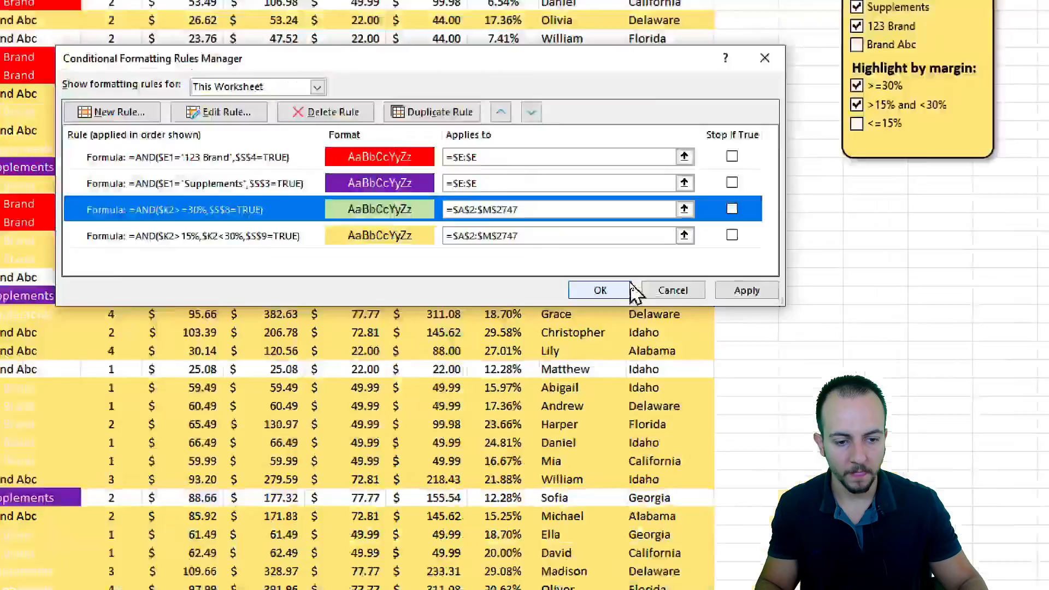
click(803, 442)
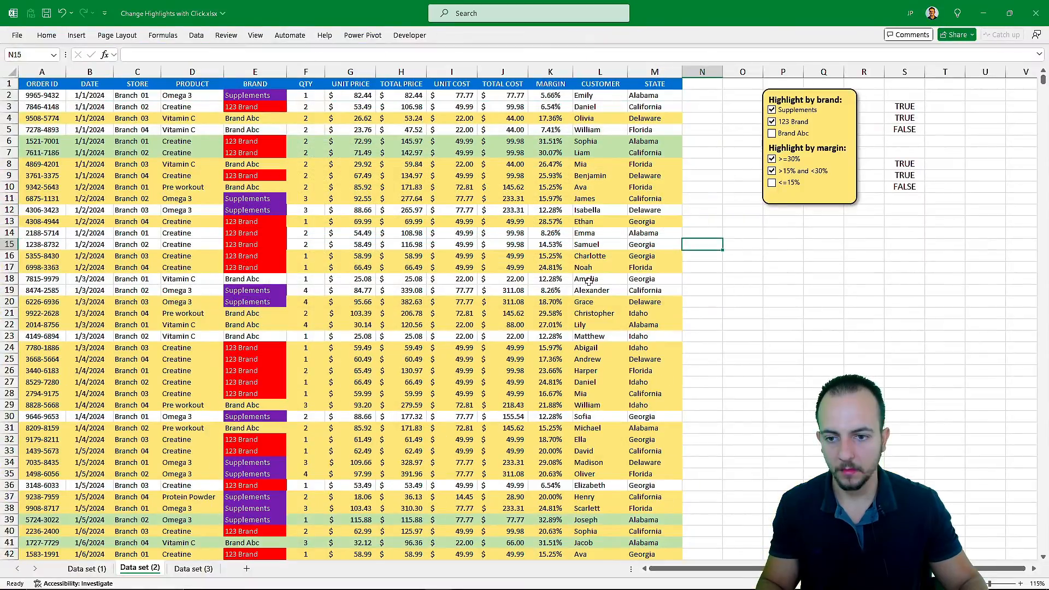
click(451, 267)
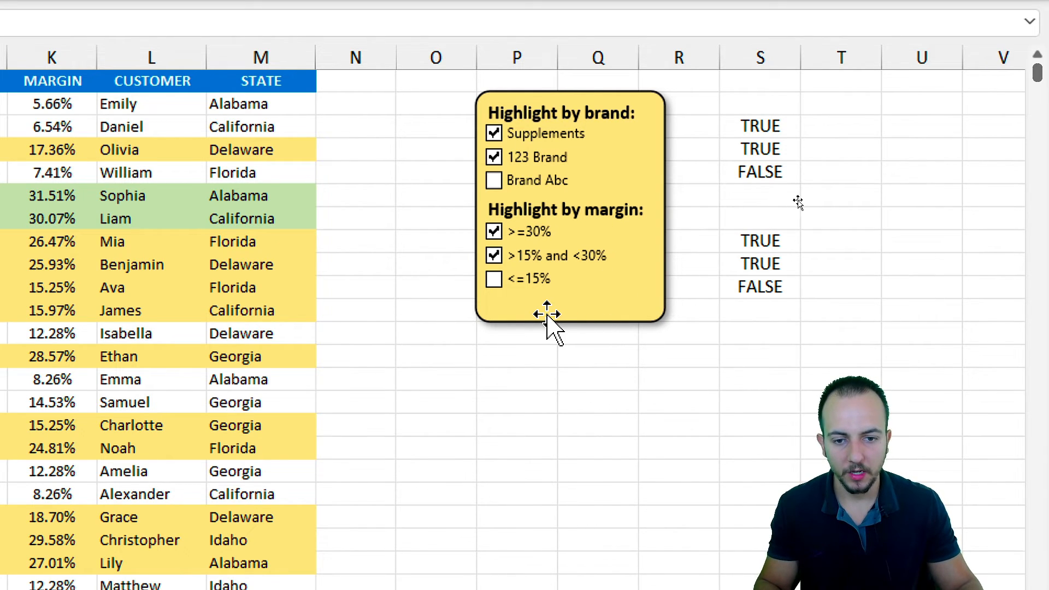
- Try moving the yellow panel background on its own away from the checkboxes, undoing each move
mouse_move(597, 328)
mouse_down()
mouse_move(597, 438)
mouse_move(586, 450)
mouse_move(586, 325)
mouse_move(658, 337)
mouse_move(605, 323)
mouse_move(614, 323)
mouse_up()
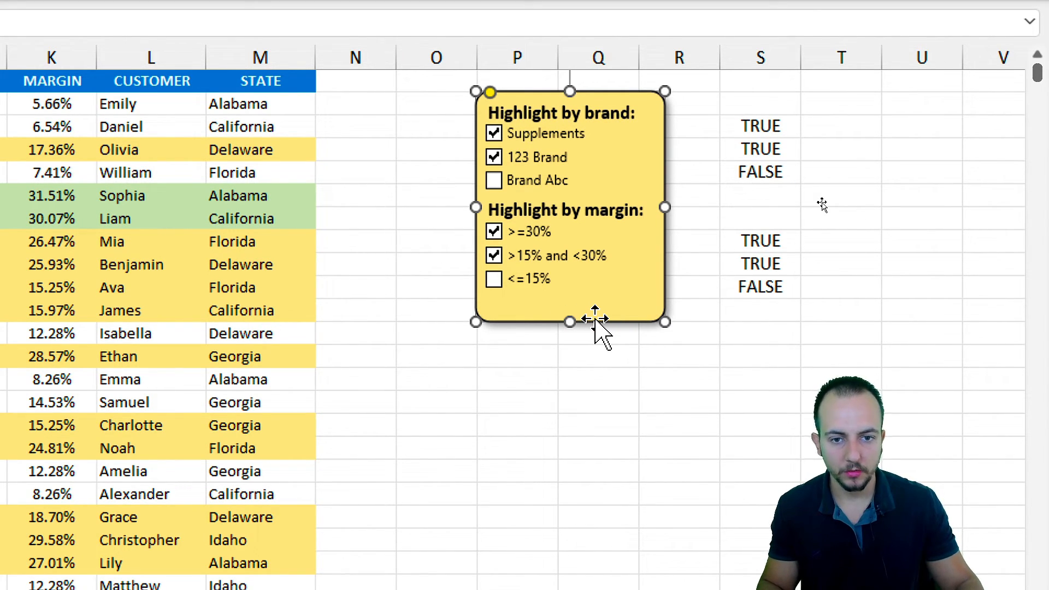
drag(596, 322, 581, 516)
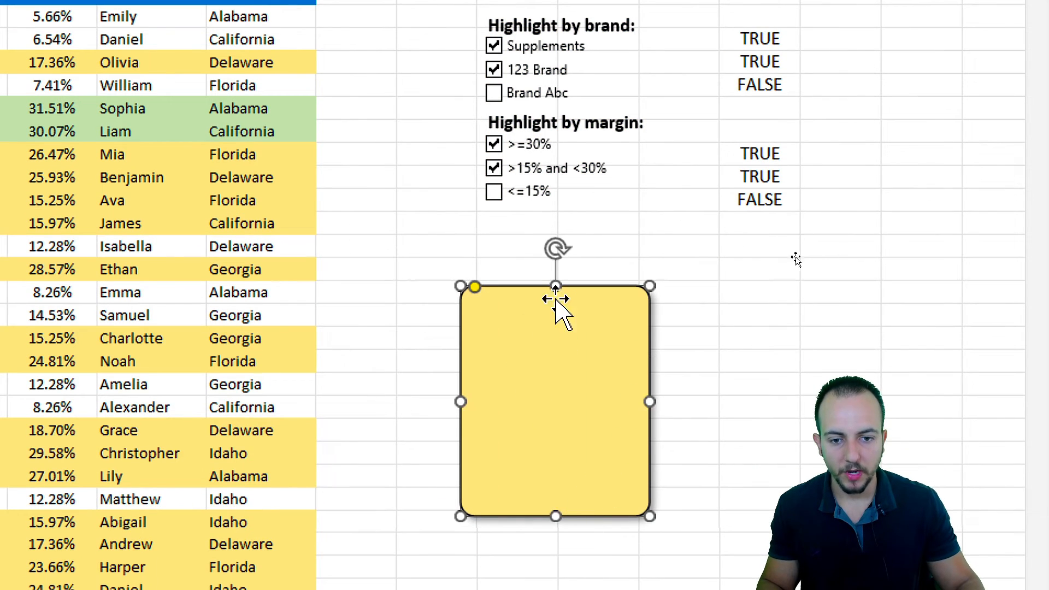
scroll(656, 90, up, 2)
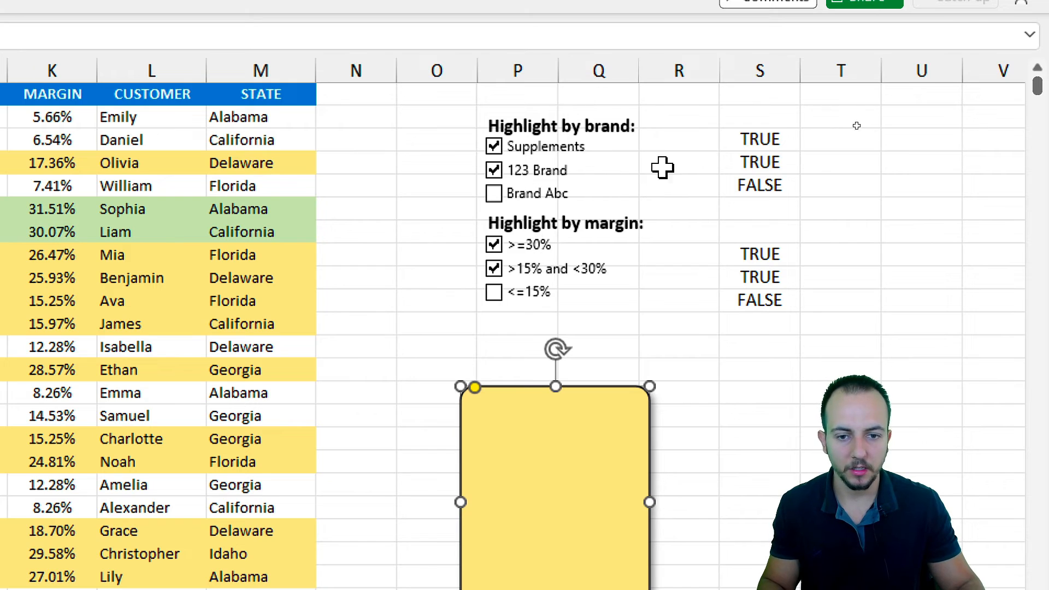
key(ctrl+z)
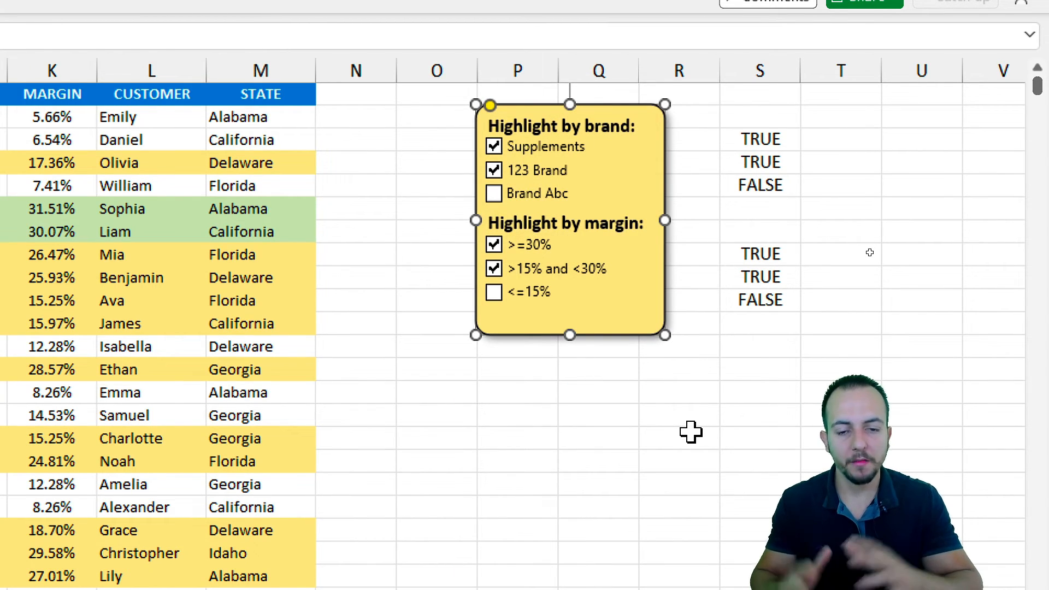
drag(593, 328, 506, 435)
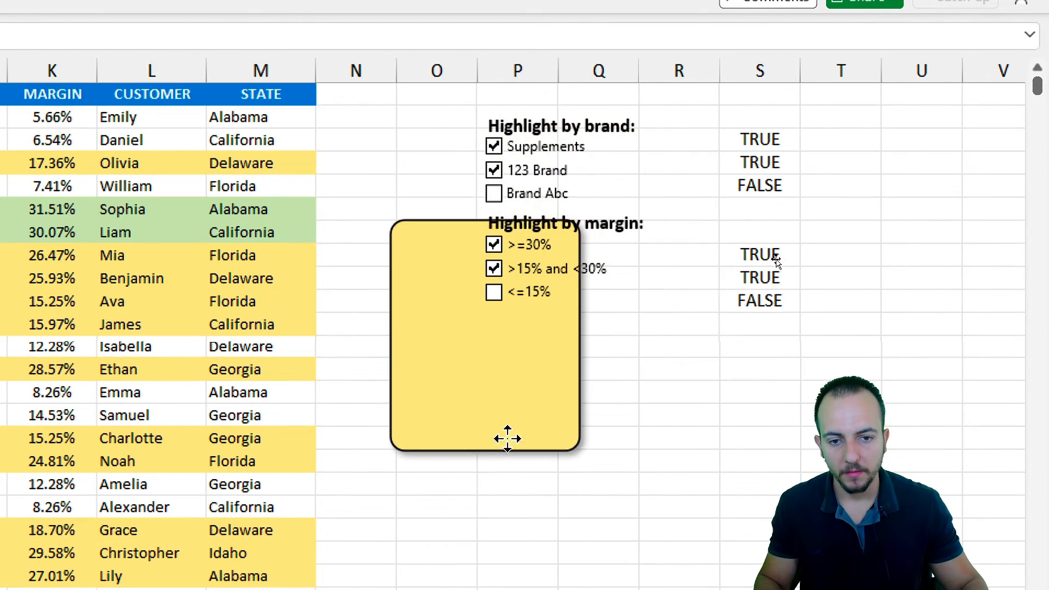
key(ctrl+z)
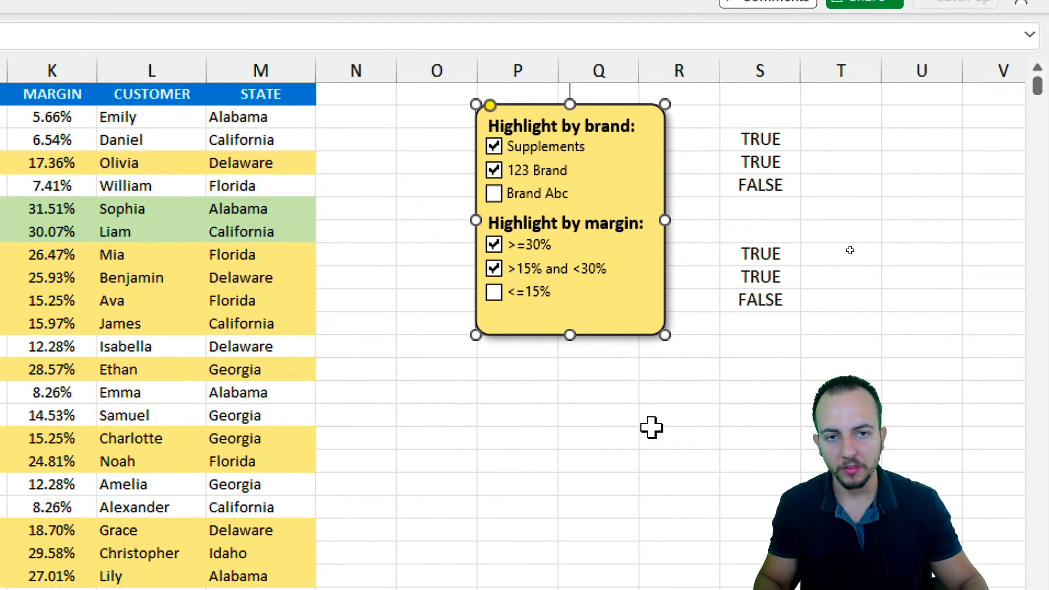
- Select the yellow background with all its headings and checkboxes, group them into one object and deselect it
key(ctrl+a)
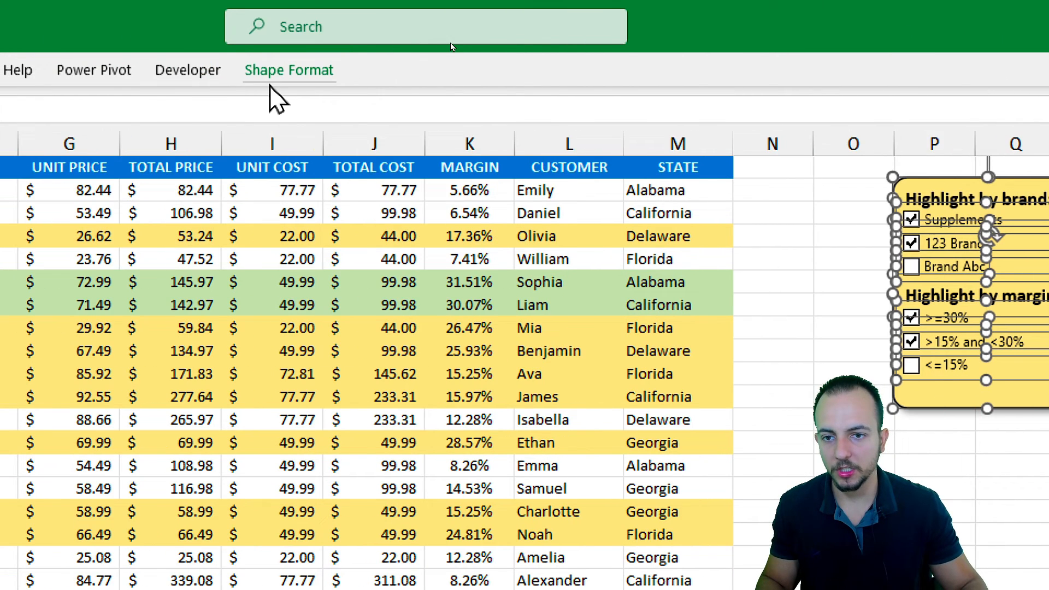
click(270, 85)
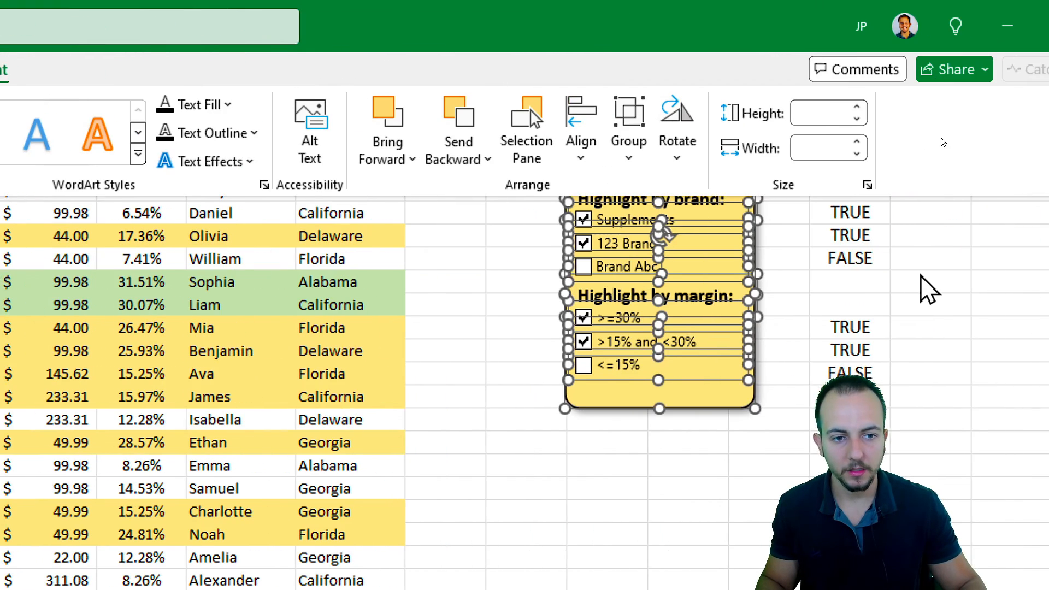
click(960, 164)
click(658, 192)
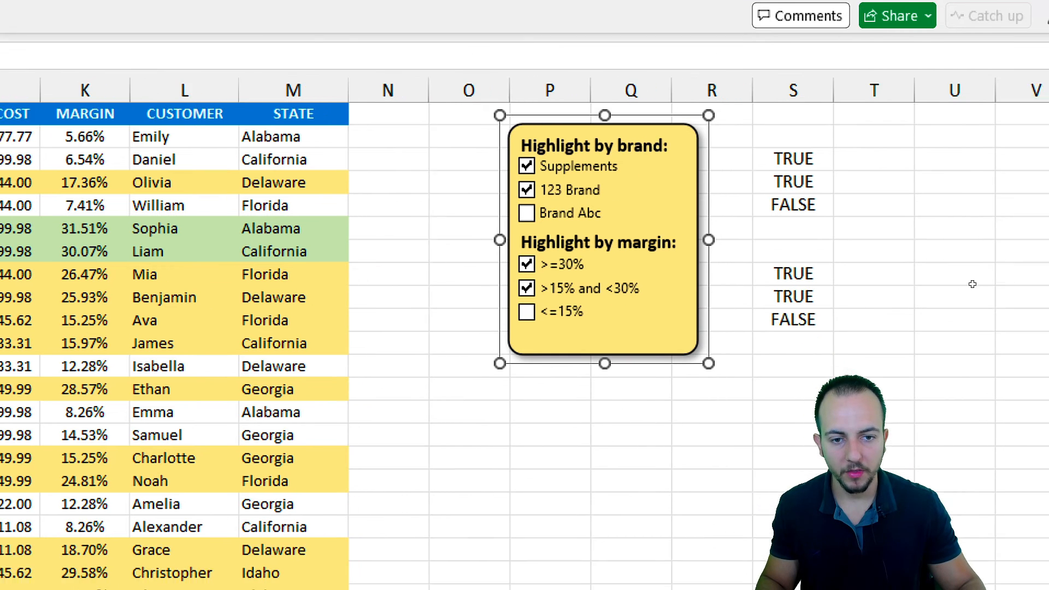
key(Escape)
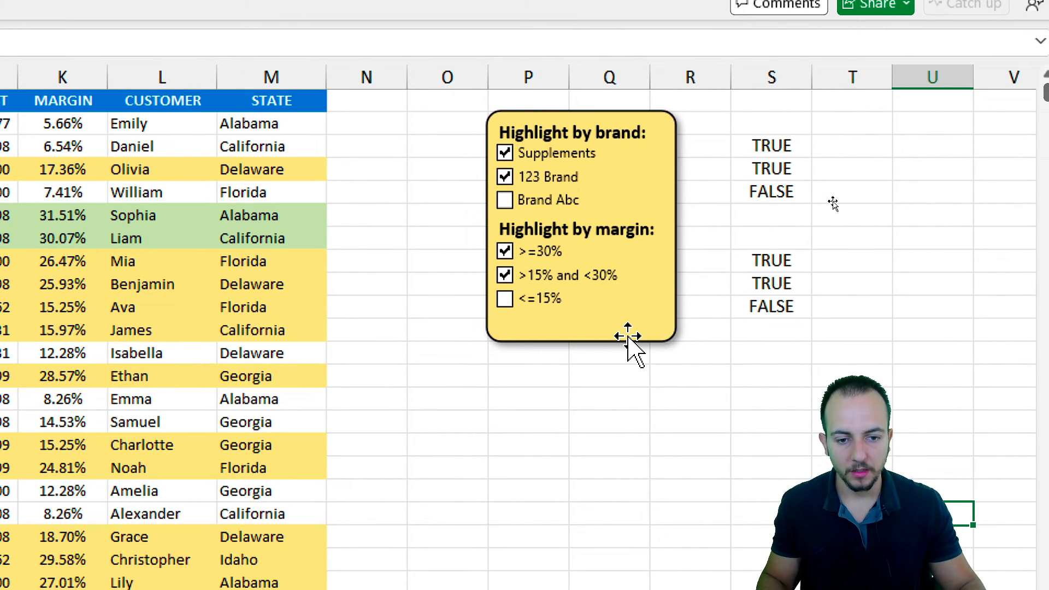
- Move the grouped control panel over the linked TRUE/FALSE cells in column S so that it hides them
drag(628, 339, 564, 382)
drag(783, 146, 771, 352)
click(710, 261)
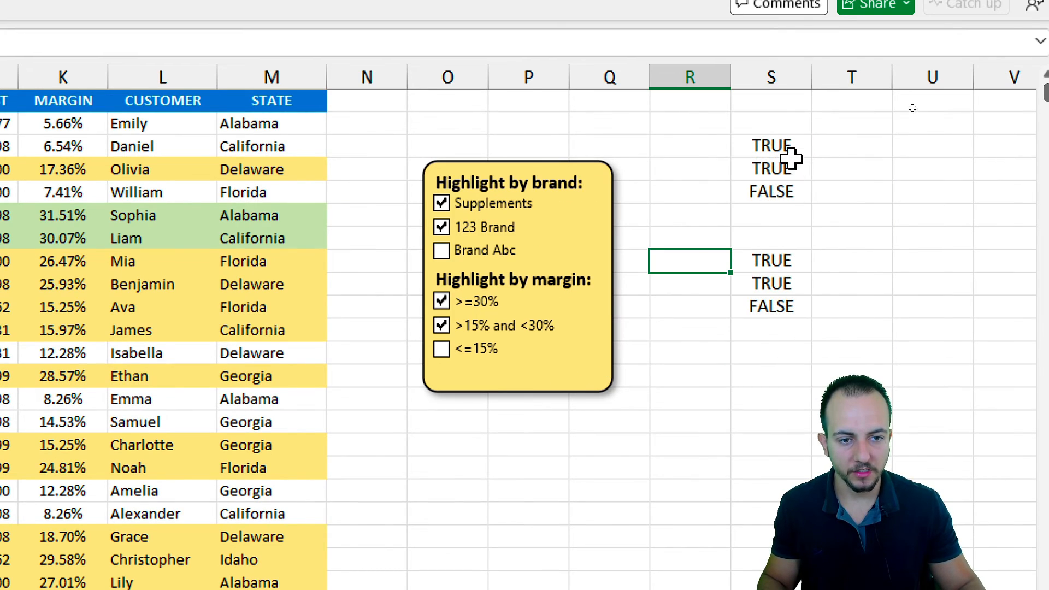
drag(792, 155, 775, 220)
click(775, 219)
drag(597, 371, 860, 336)
key(Escape)
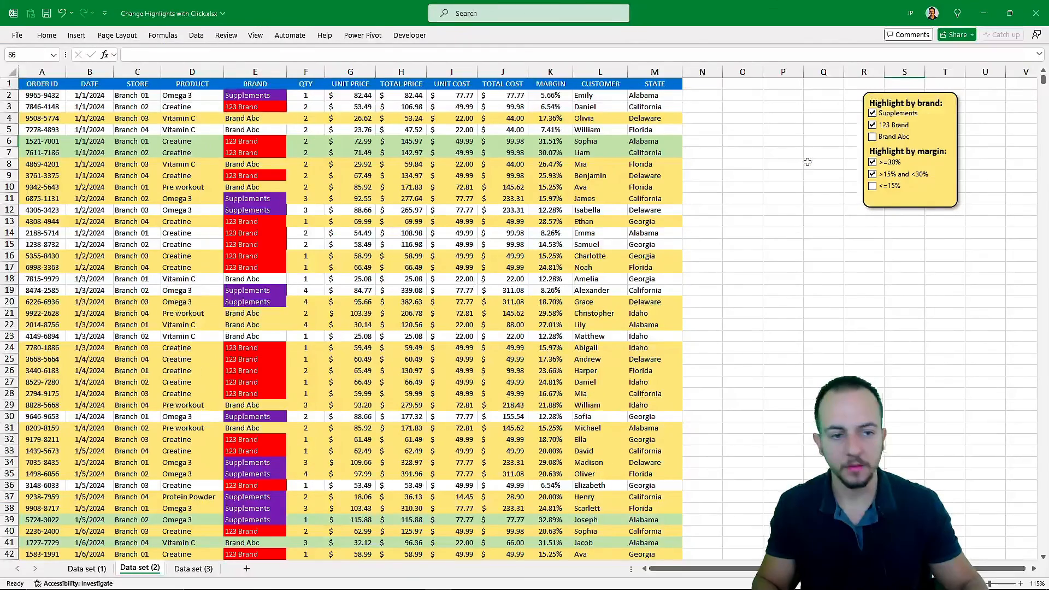
- Turn off the 123 Brand, Supplements, >=30% and >15% and <30% highlights in the panel
click(886, 126)
click(886, 115)
click(893, 163)
click(895, 175)
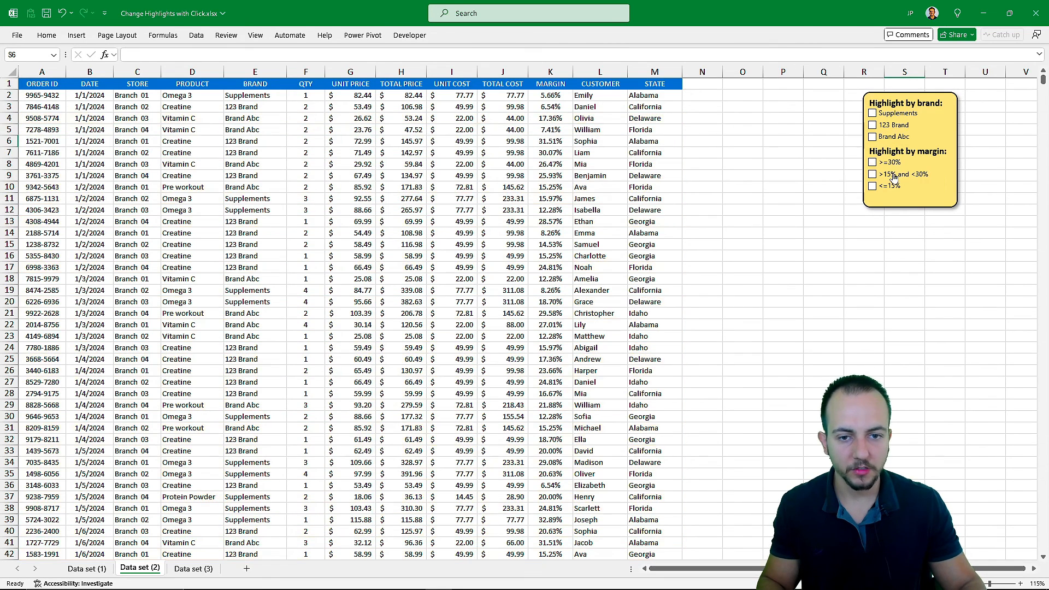
- Test the grouped panel by switching the 123 Brand, Supplements and >=30% margin highlights on and back off
click(889, 125)
click(887, 114)
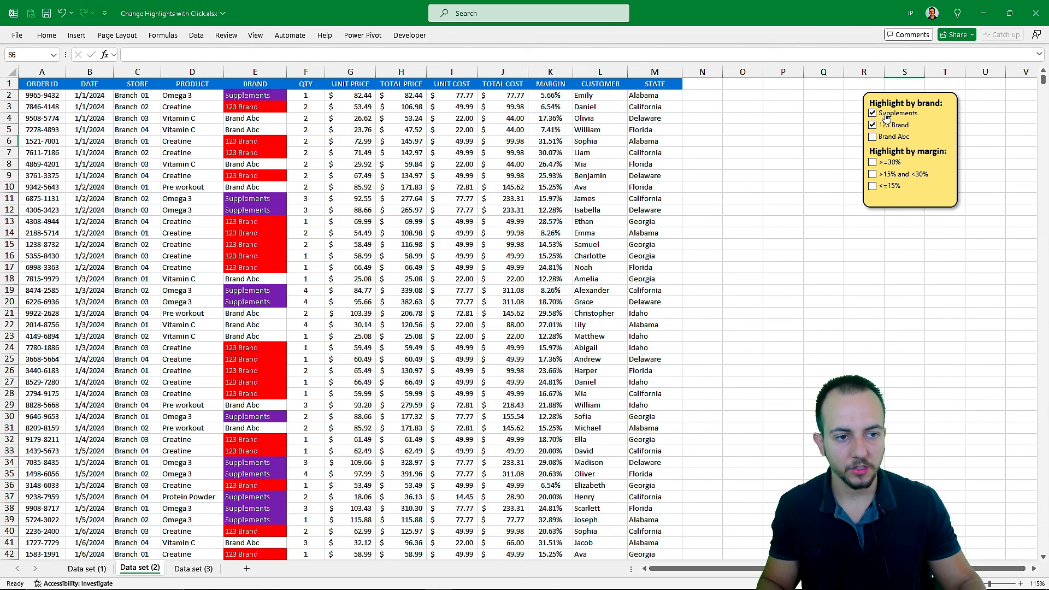
click(892, 163)
click(885, 164)
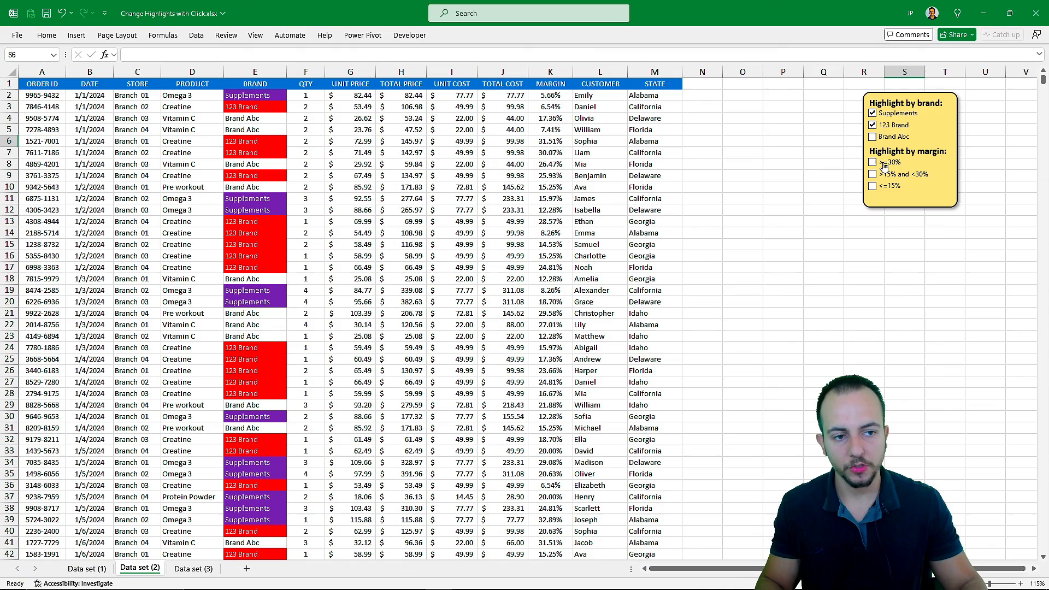
click(893, 127)
click(888, 114)
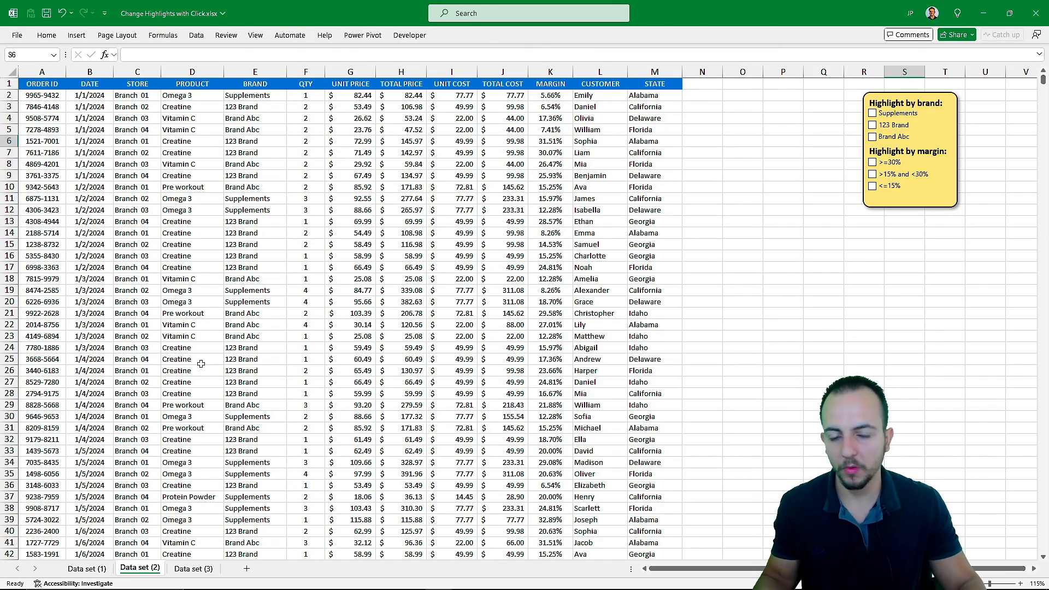